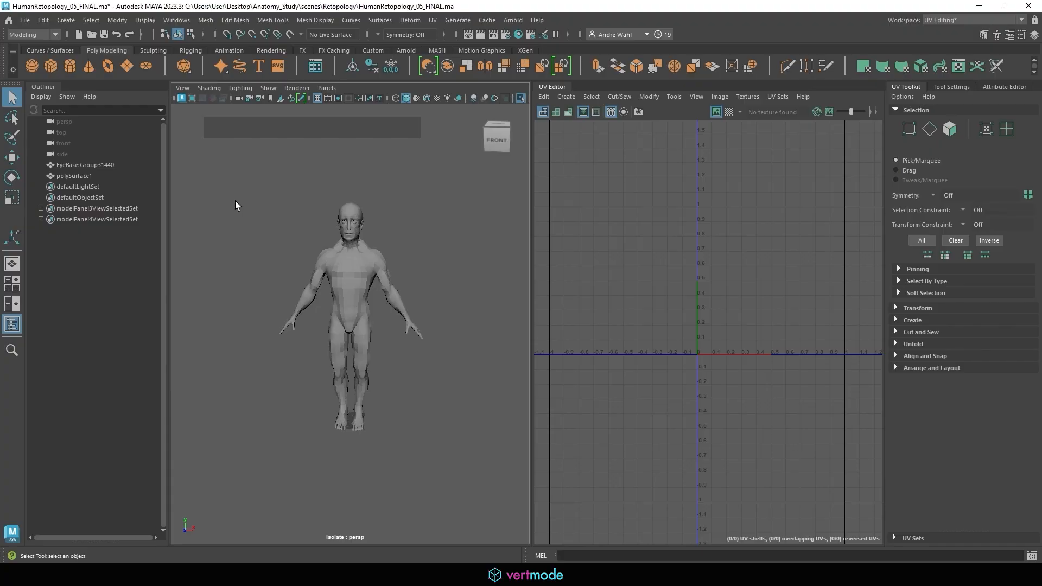
- Select the human body mesh and start exporting the selection, browsing to the Anatomy_Study project's assets folder
click(346, 253)
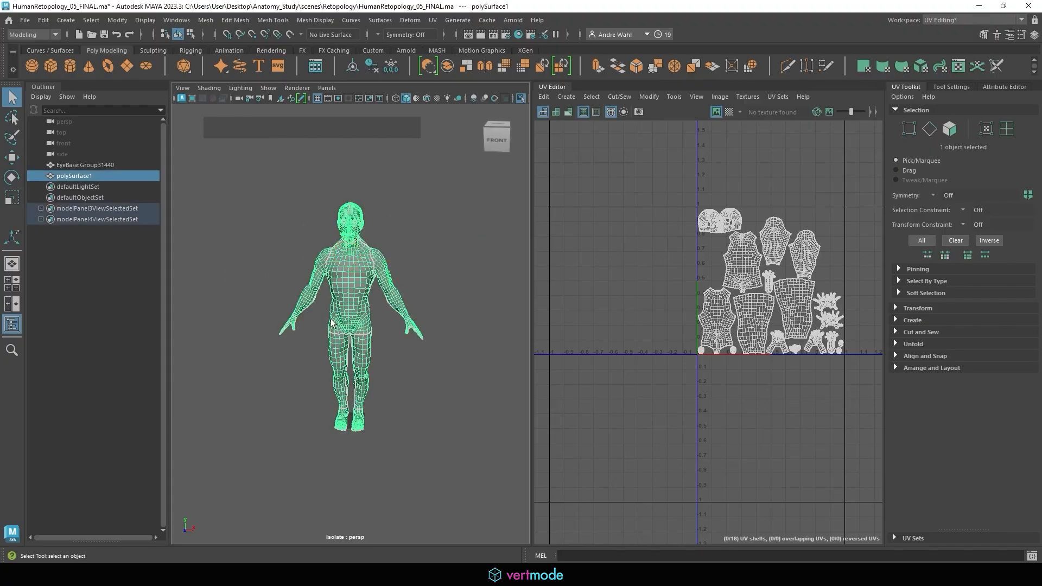
click(26, 20)
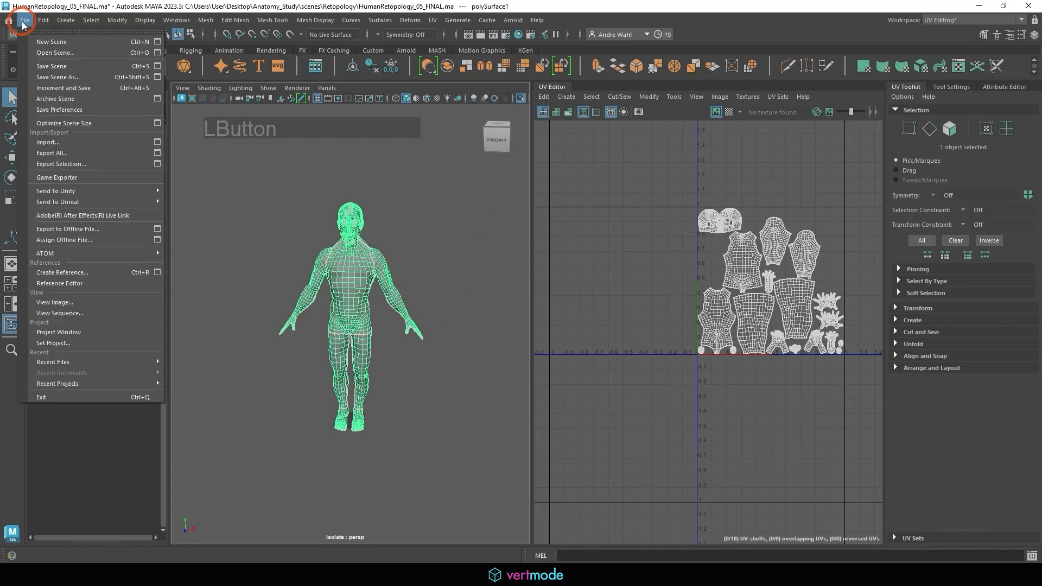
click(72, 165)
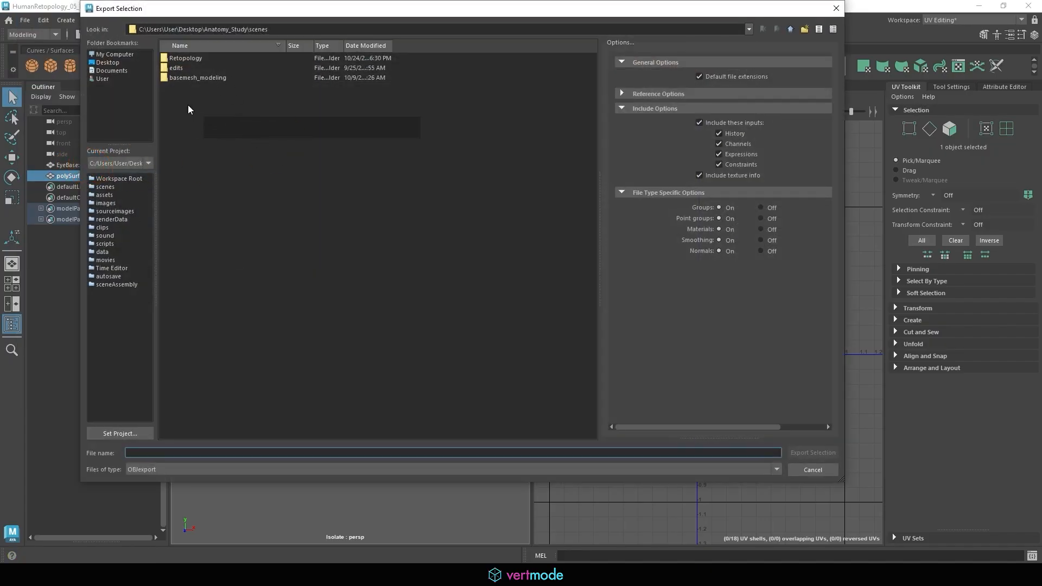
click(791, 29)
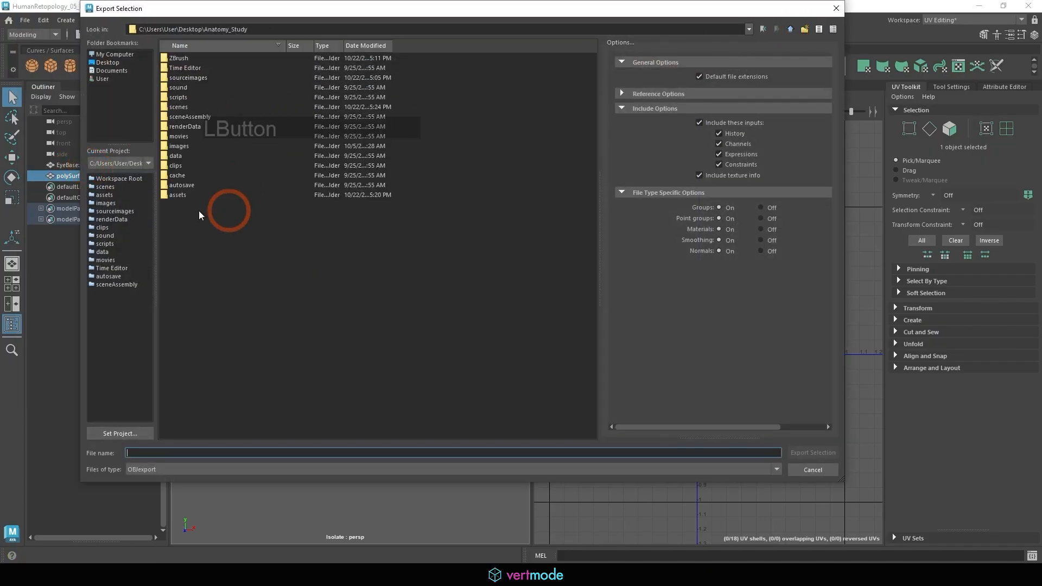
double_click(177, 195)
- Create a folder named AnimationTopology inside assets and open it as the export destination
right_click(231, 181)
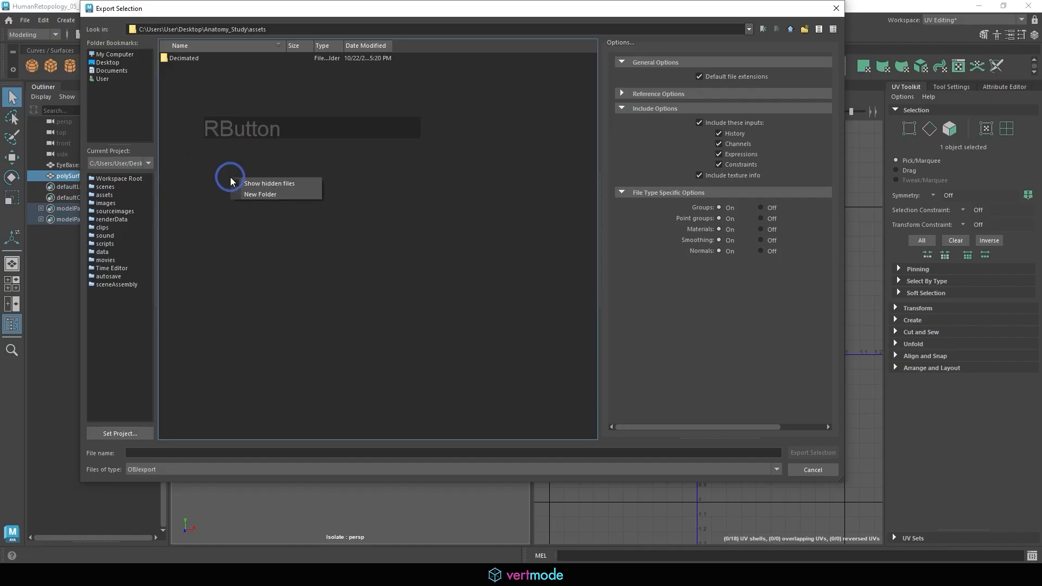
click(278, 195)
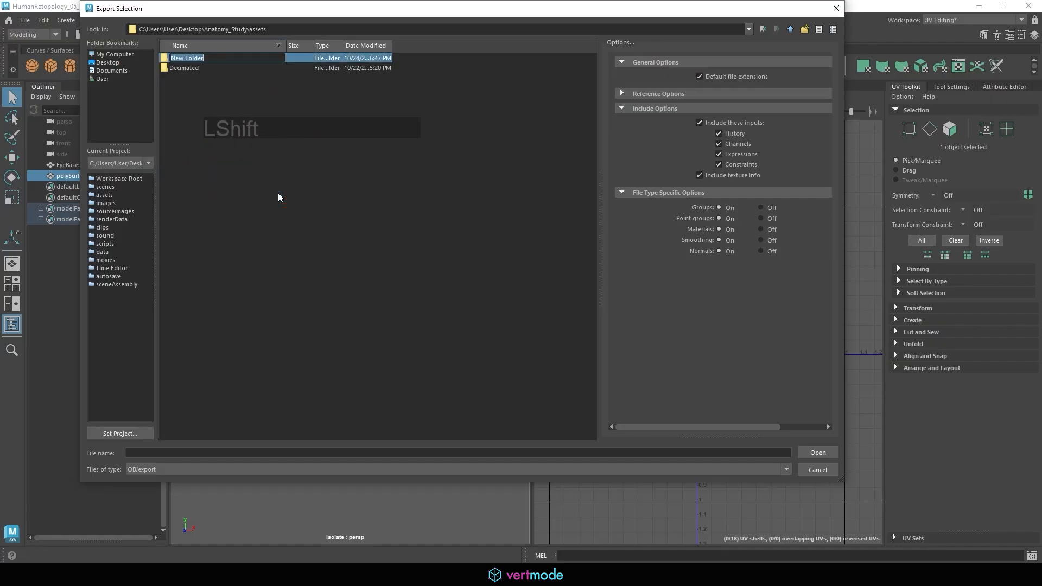
text(F)
key(BackSpace)
text(Anim)
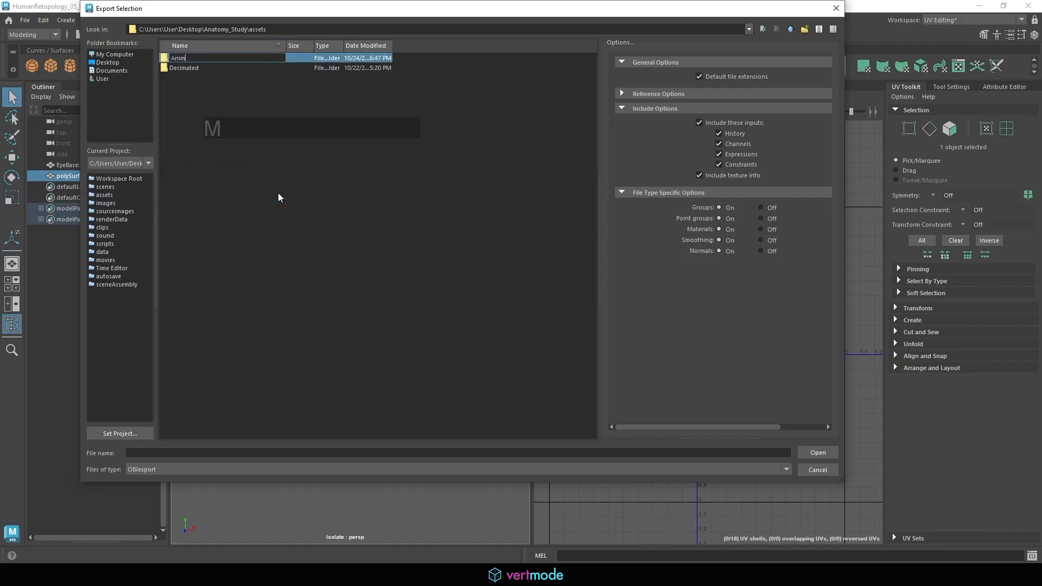
text(ationTopology)
key(Return)
double_click(206, 55)
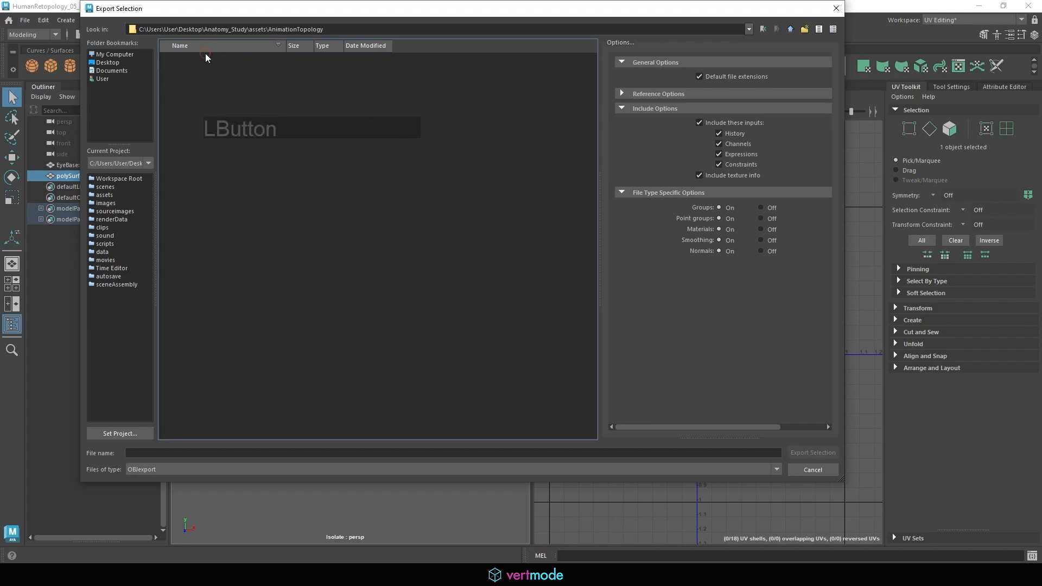
- Name the OBJ file Human_basemesh_animation_Ready and export the selected body mesh
click(210, 453)
text(HG)
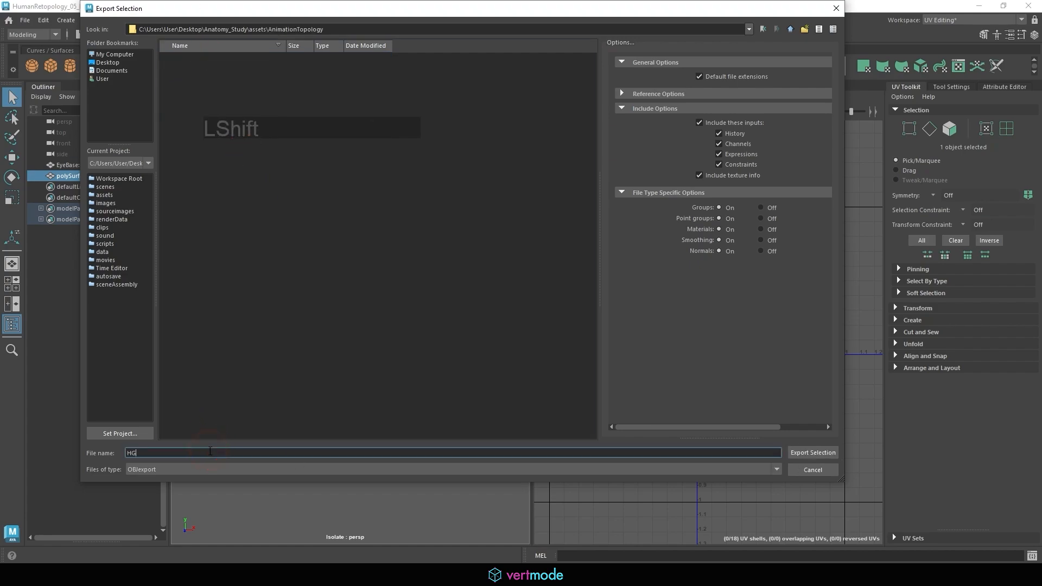
key(BackSpace)
key(BackSpace)
text(HumA)
key(BackSpace)
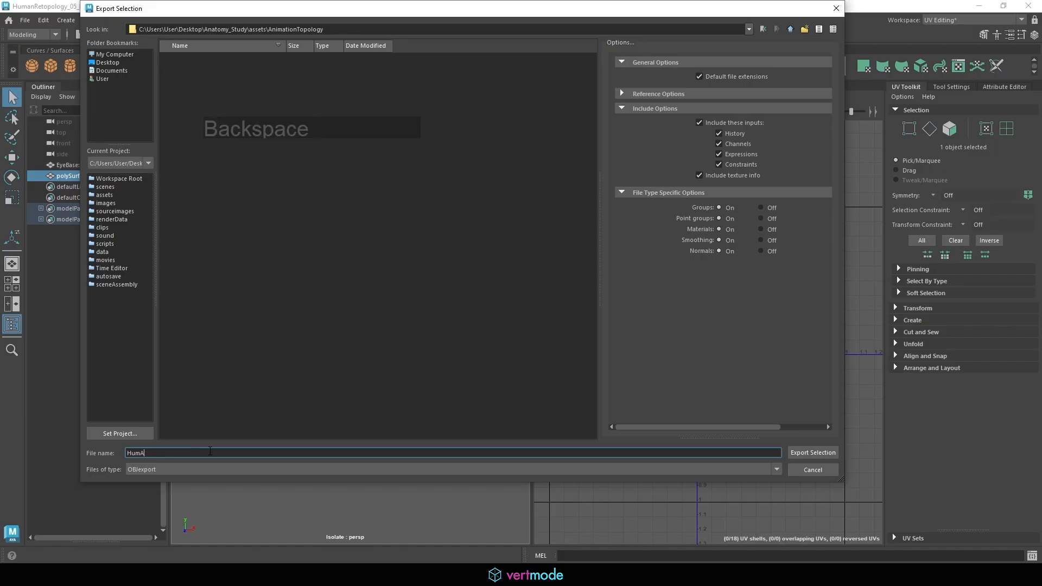
text(A)
key(BackSpace)
text(amn)
key(BackSpace)
key(BackSpace)
text(n)
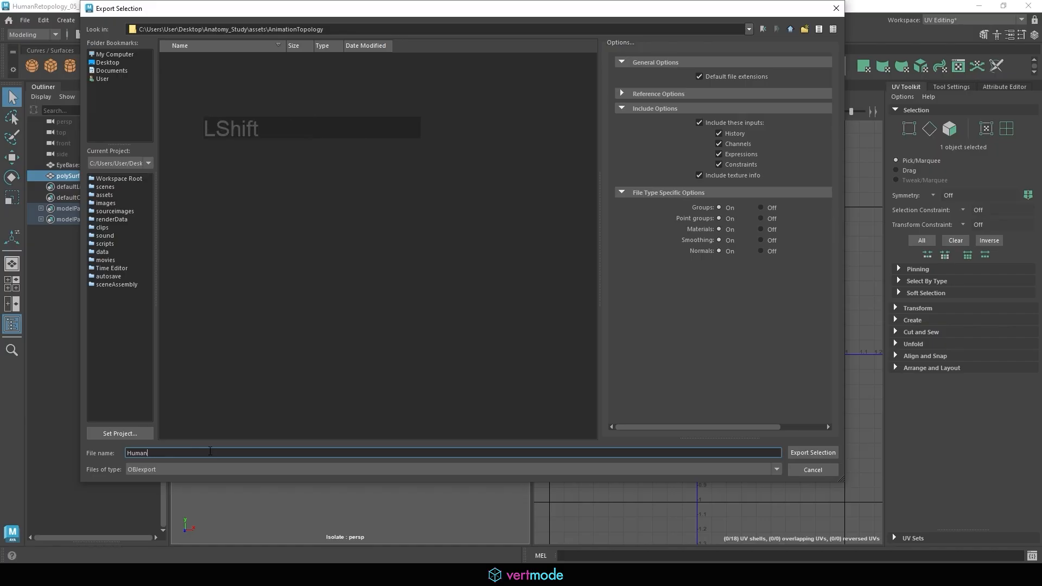
text(_basemesh))
key(BackSpace)
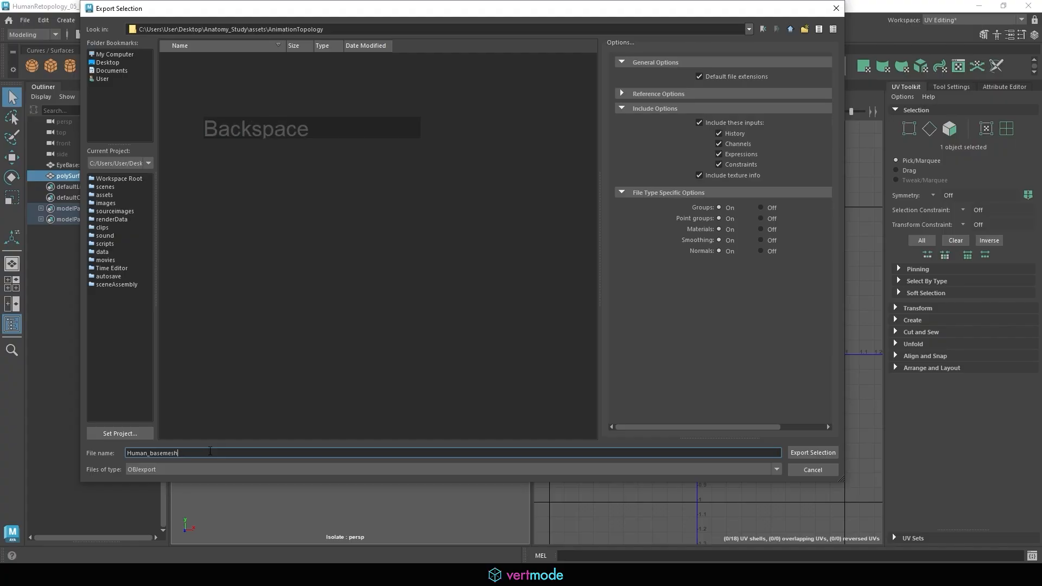
text(_animation_Ready)
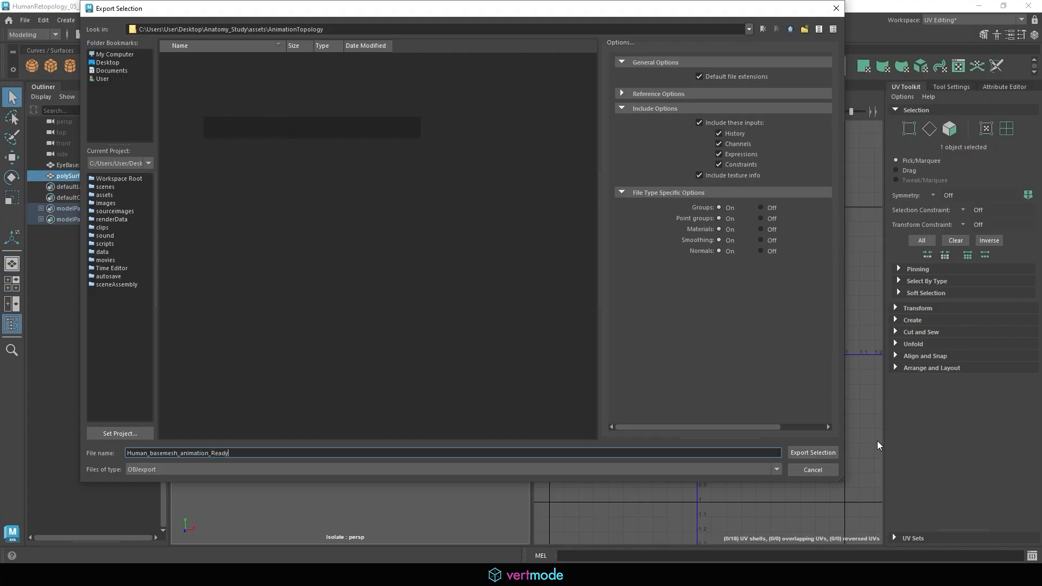
click(824, 453)
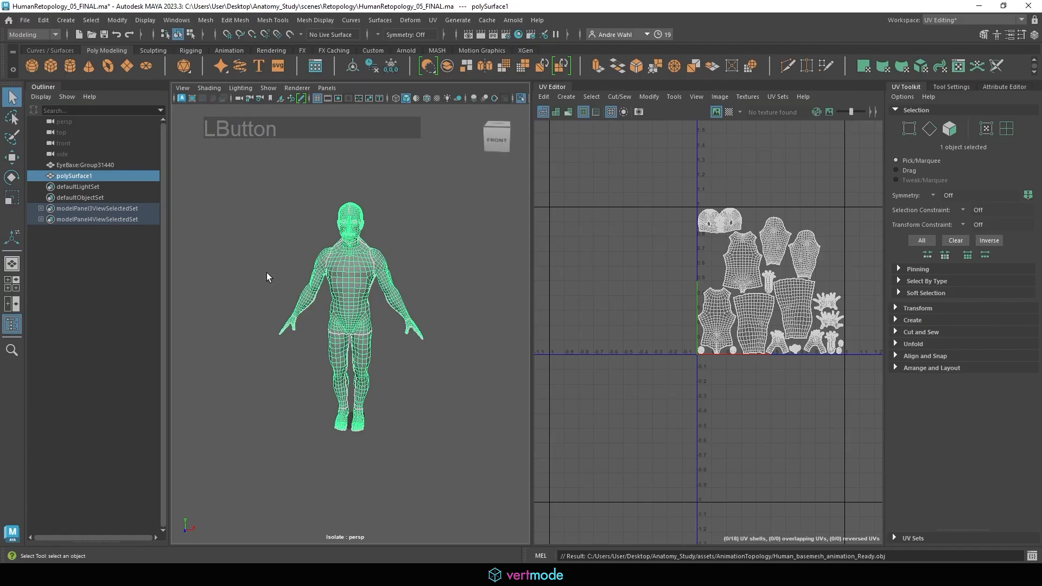
- Switch to ZBrush by searching for "zbrush" and launching it
key(super)
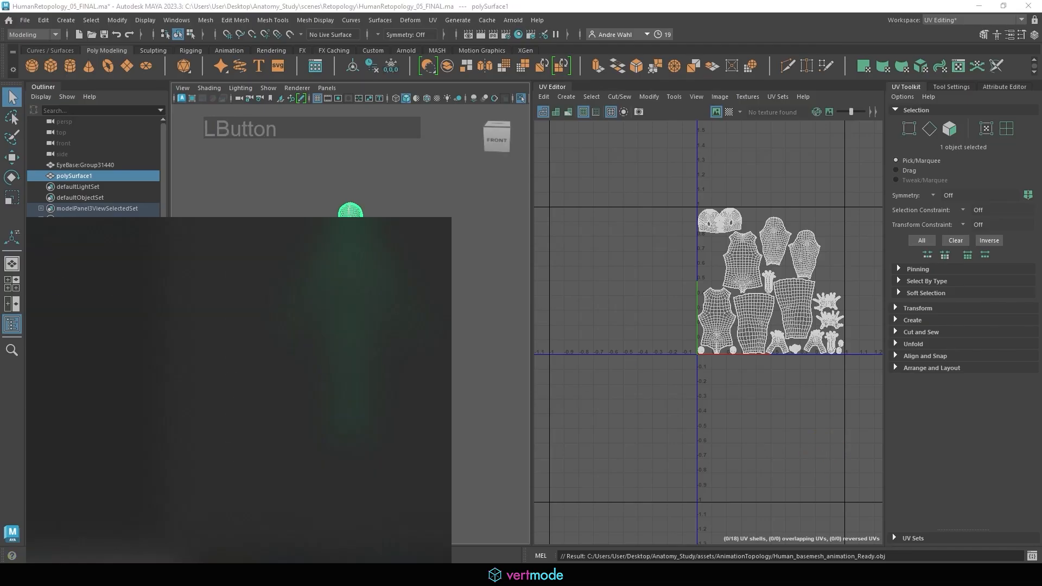
text(zbrush)
click(133, 284)
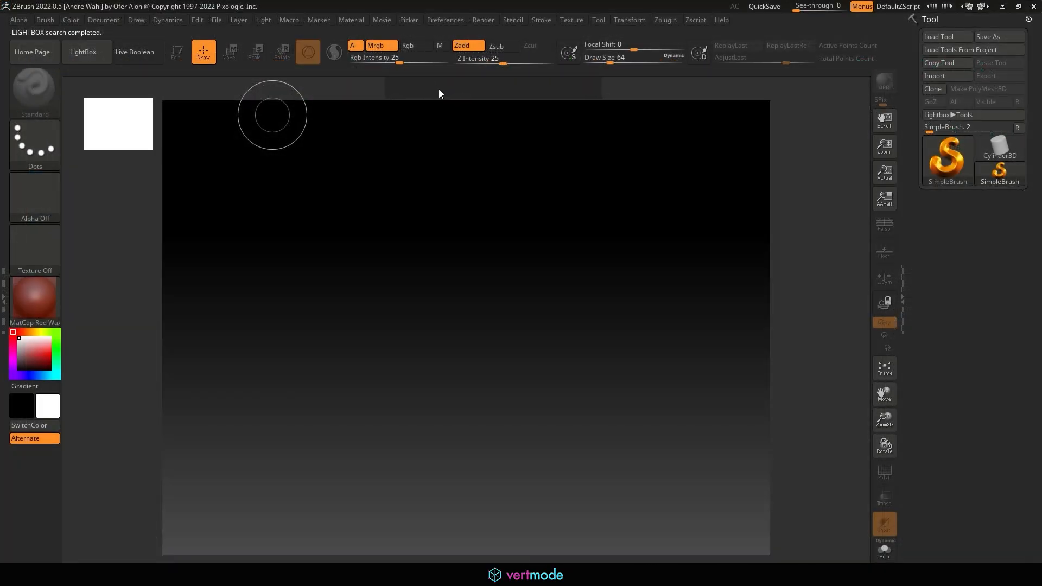
- Remove the gradient from the document background and set the QuickSave rest duration to 600
click(97, 21)
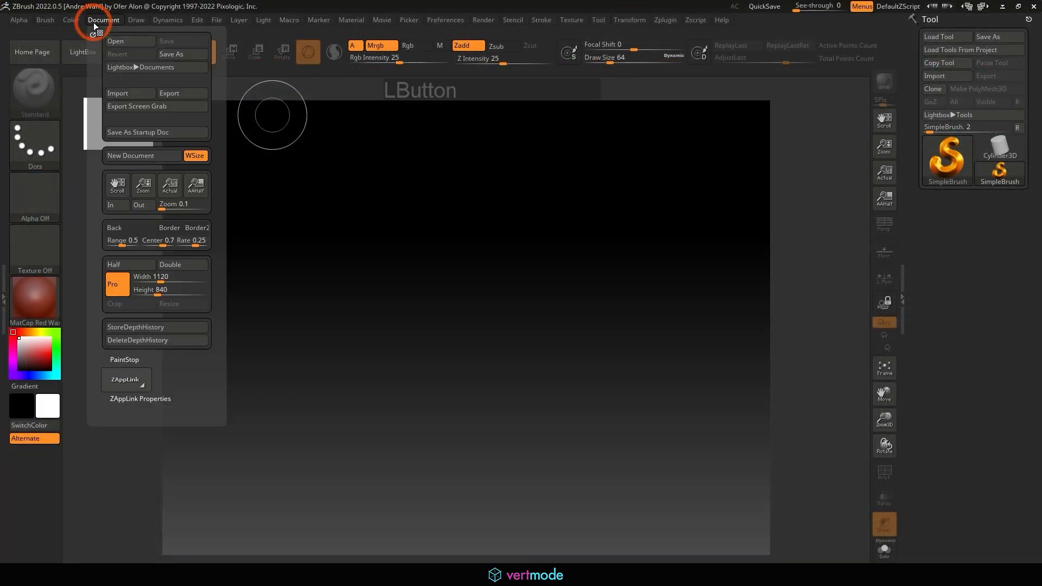
drag(130, 241, 94, 240)
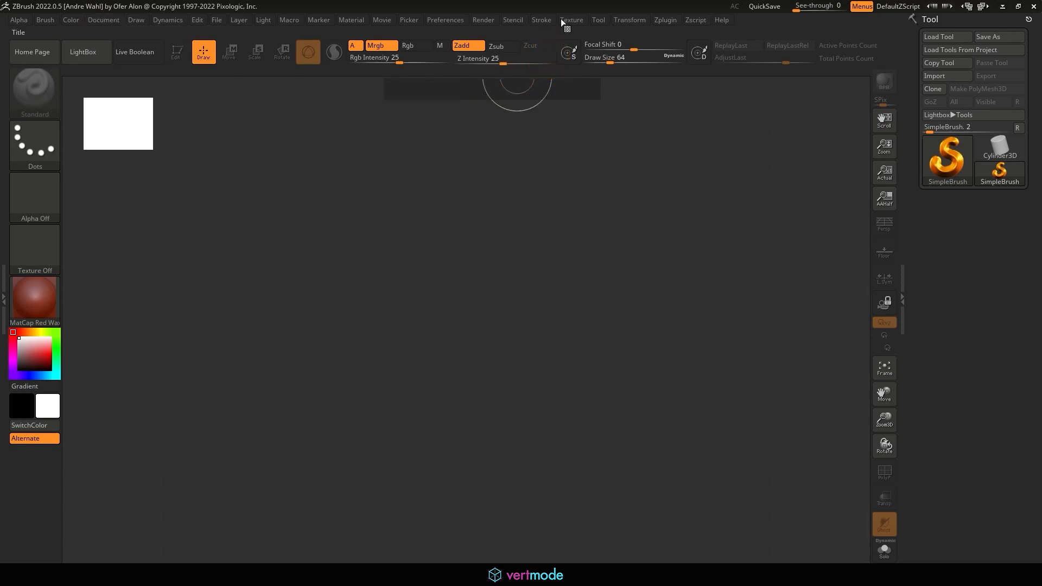
click(446, 20)
click(461, 412)
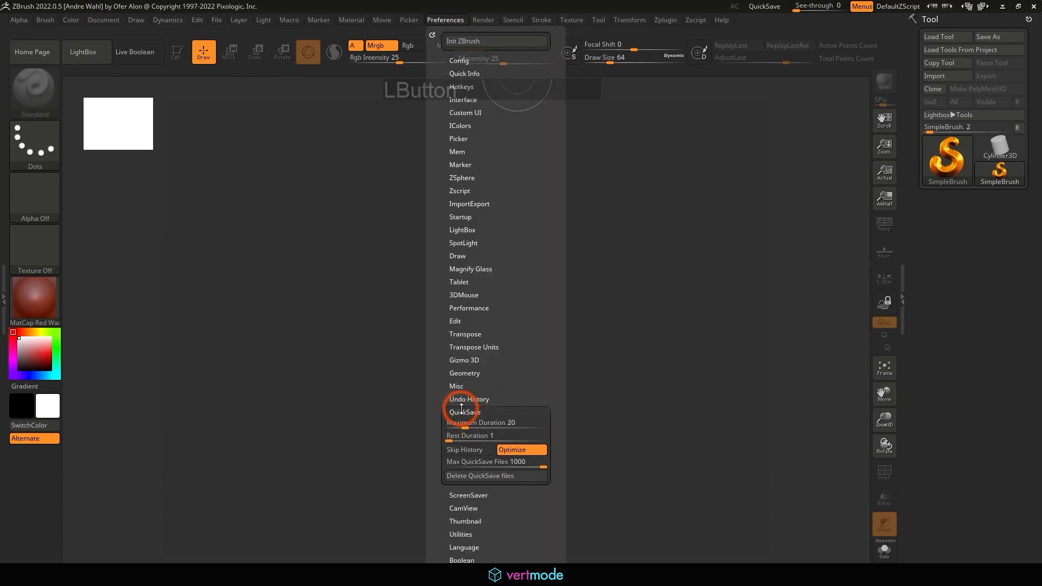
drag(518, 436, 542, 439)
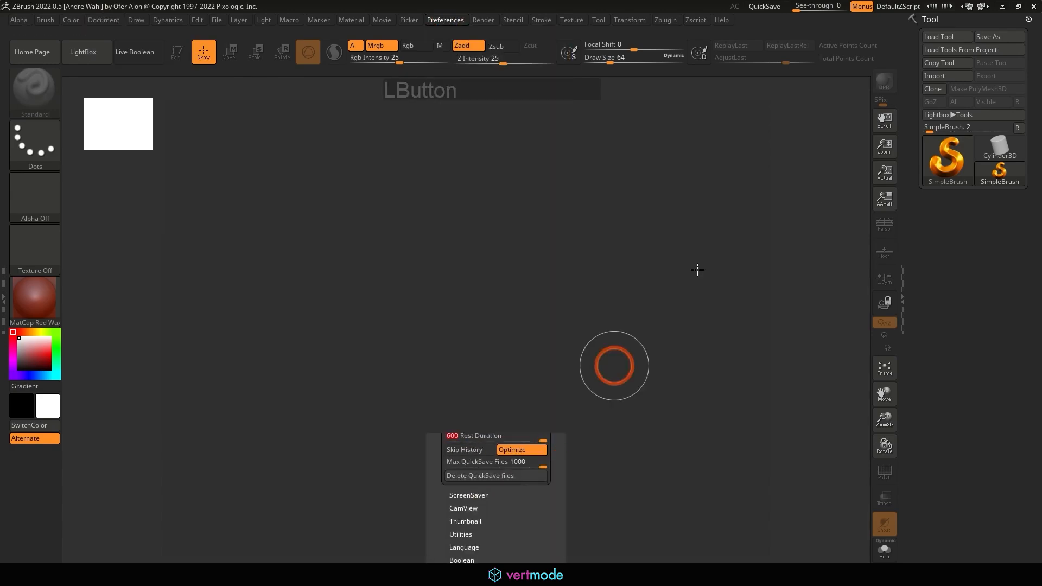
- Load the tool file humananatomystudy_34_APoseChange from the Anatomy_Study ZBrush folder
click(951, 35)
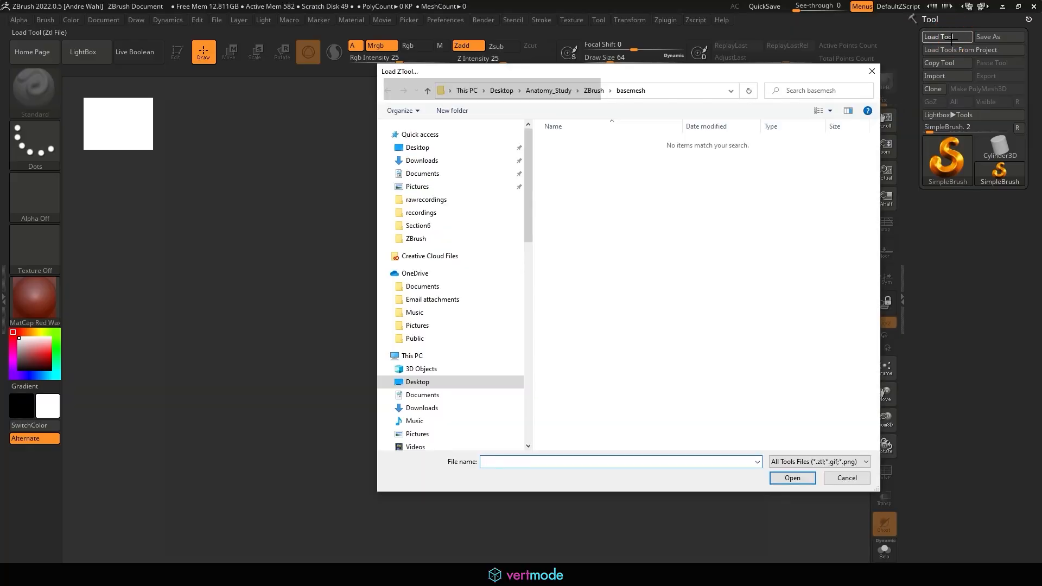
drag(645, 76, 694, 147)
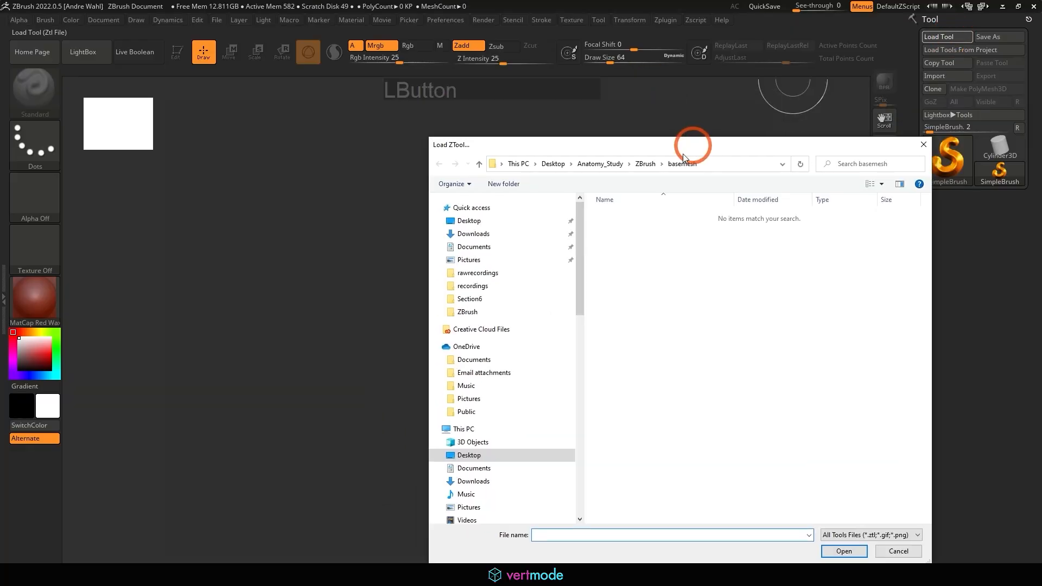
click(645, 163)
scroll(657, 271, down, 3)
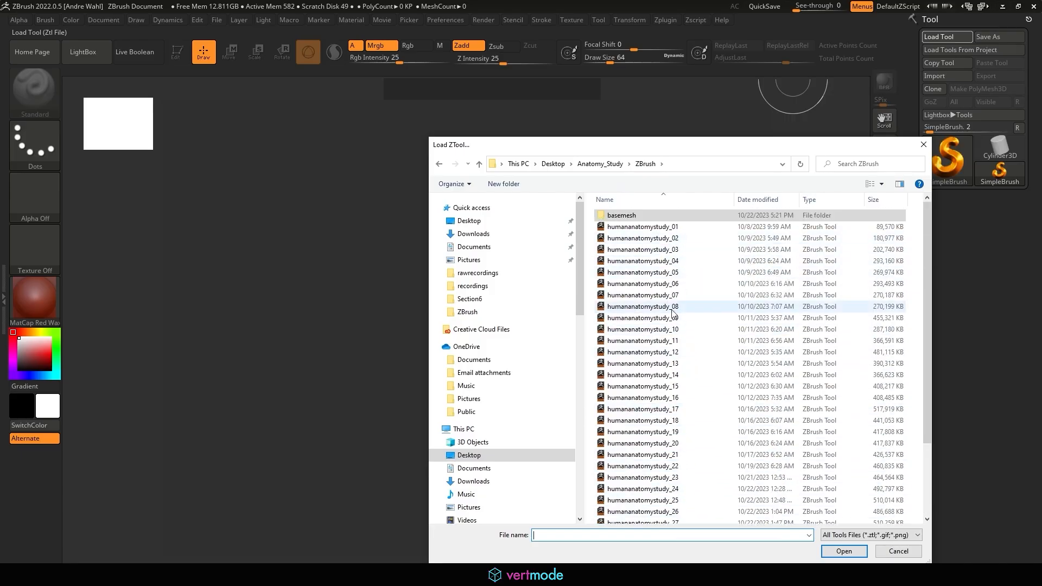
click(680, 508)
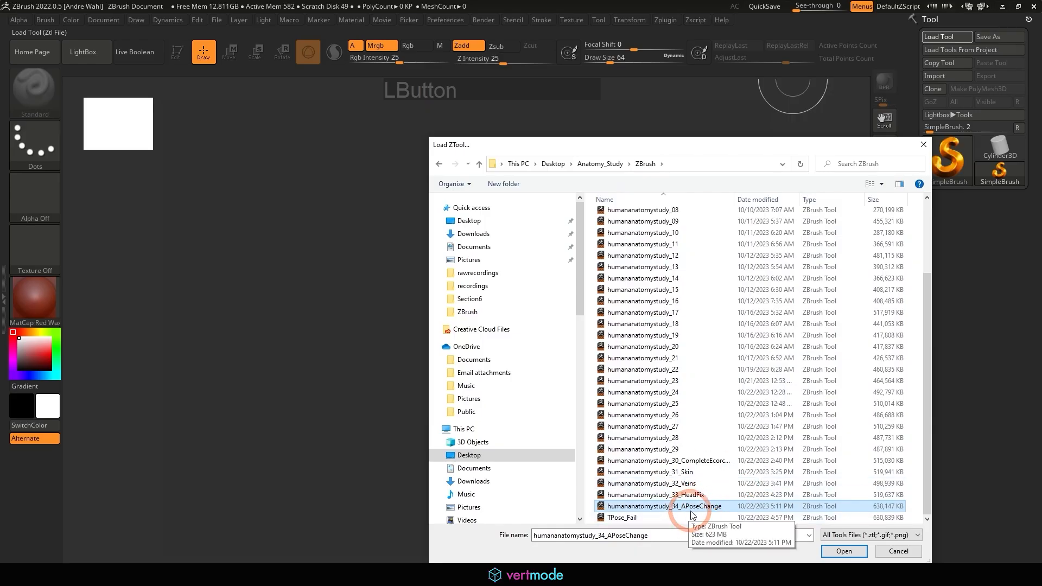
click(824, 552)
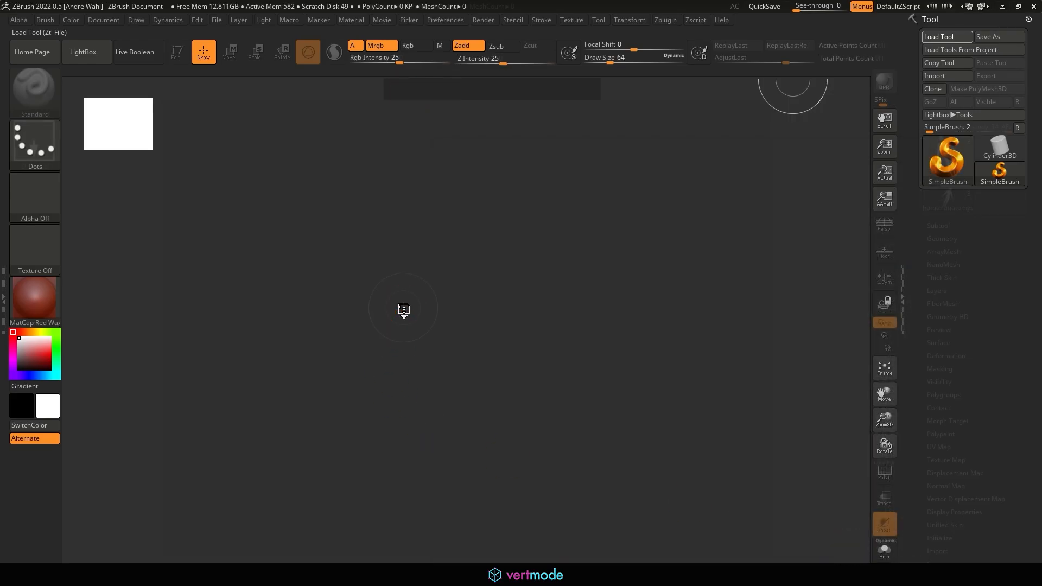
- Draw the loaded anatomy figure upright on the canvas and turn on Edit mode
mouse_move(439, 253)
mouse_down()
mouse_move(402, 306)
mouse_move(434, 380)
mouse_move(542, 282)
mouse_up()
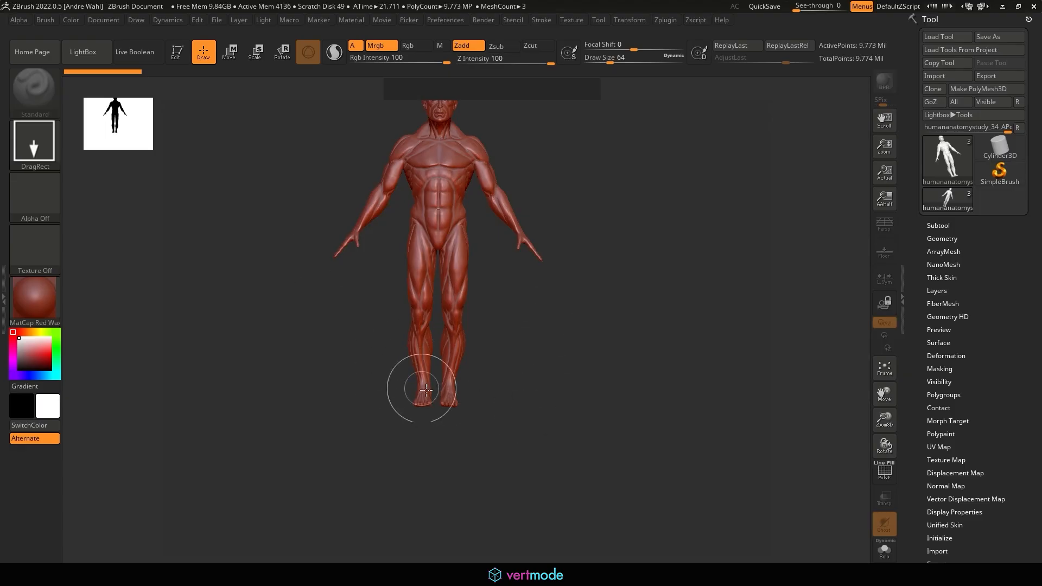
click(176, 51)
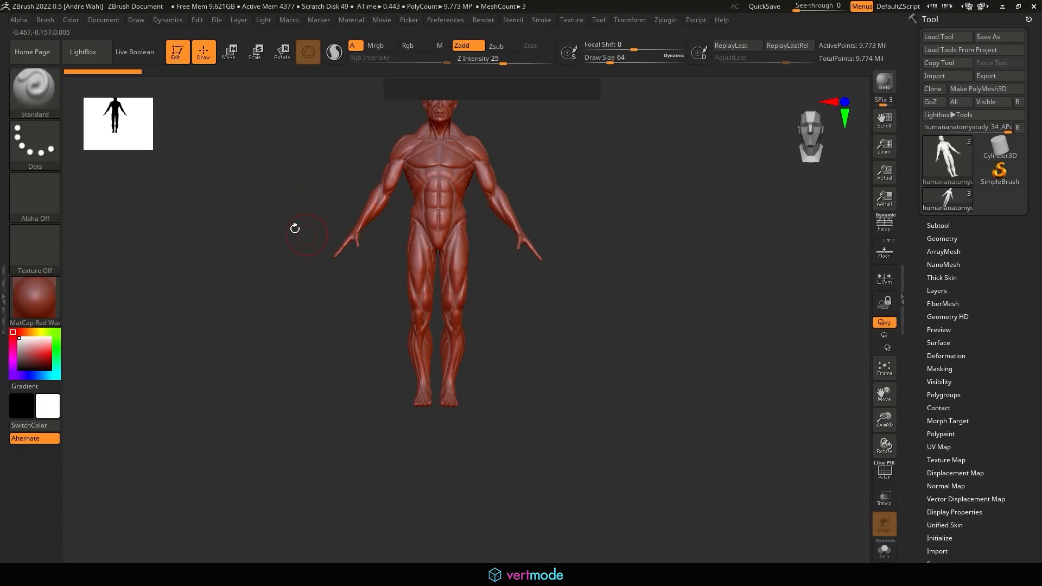
alt+drag(295, 228, 253, 307)
- Insert a Cube3D as a new subtool below the anatomy figure
click(947, 222)
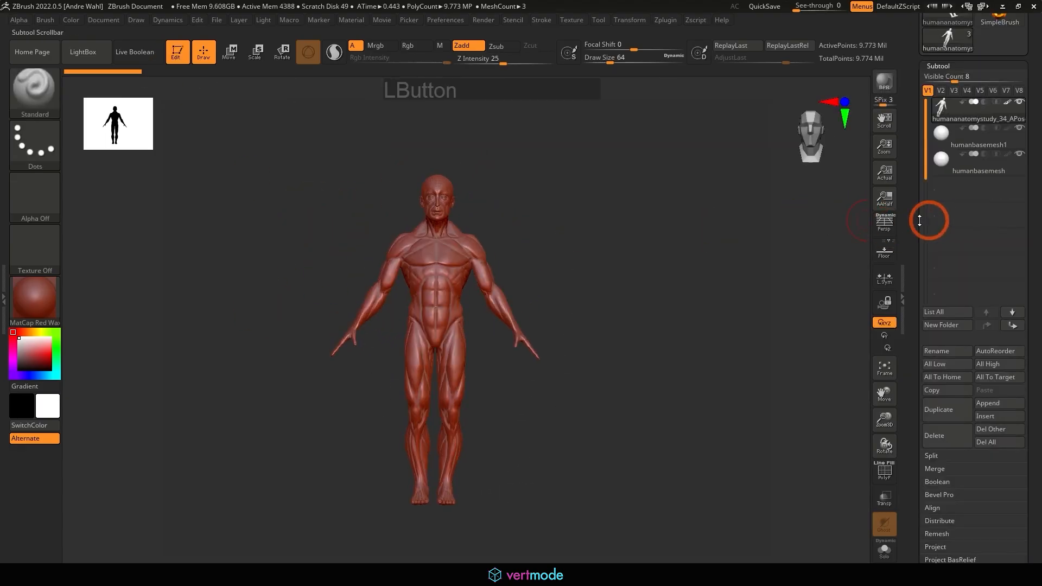
drag(700, 220, 679, 238)
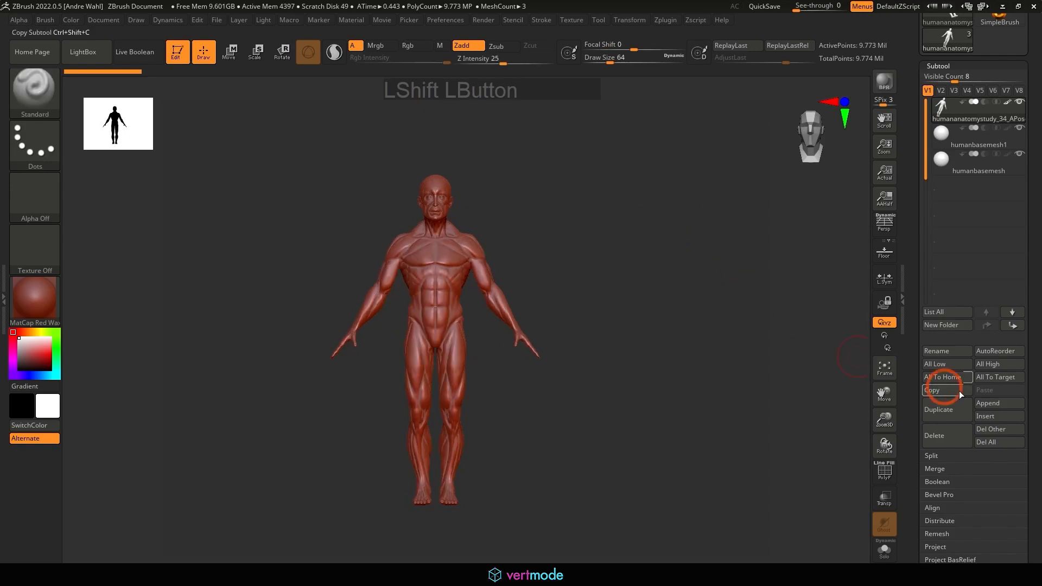
click(1000, 416)
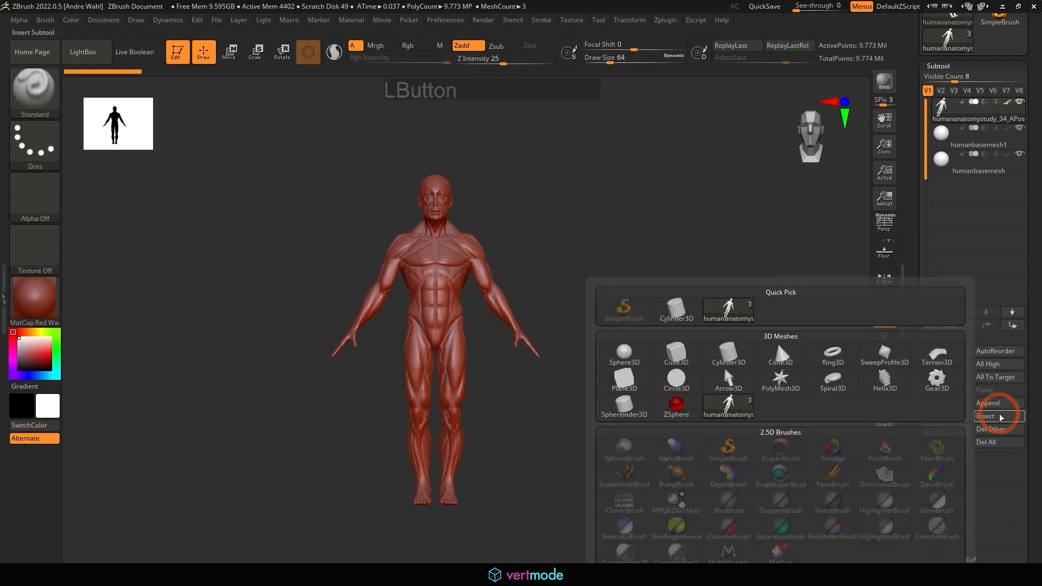
click(688, 356)
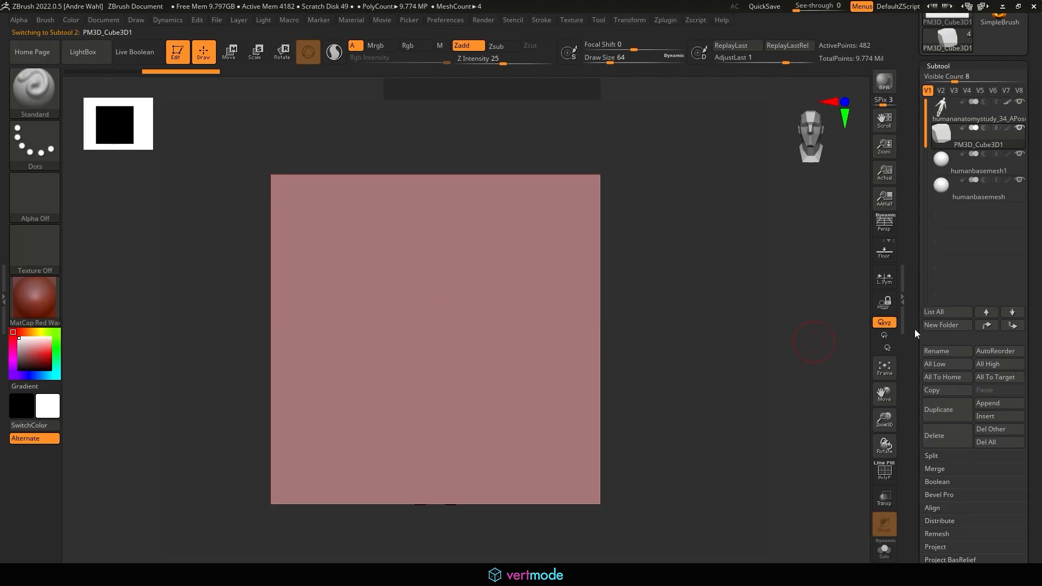
- Import Human_basemesh_animation_Ready from Anatomy_Study's assets/AnimationTopology folder into the selected cube subtool, replacing the cube
drag(1037, 214, 963, 335)
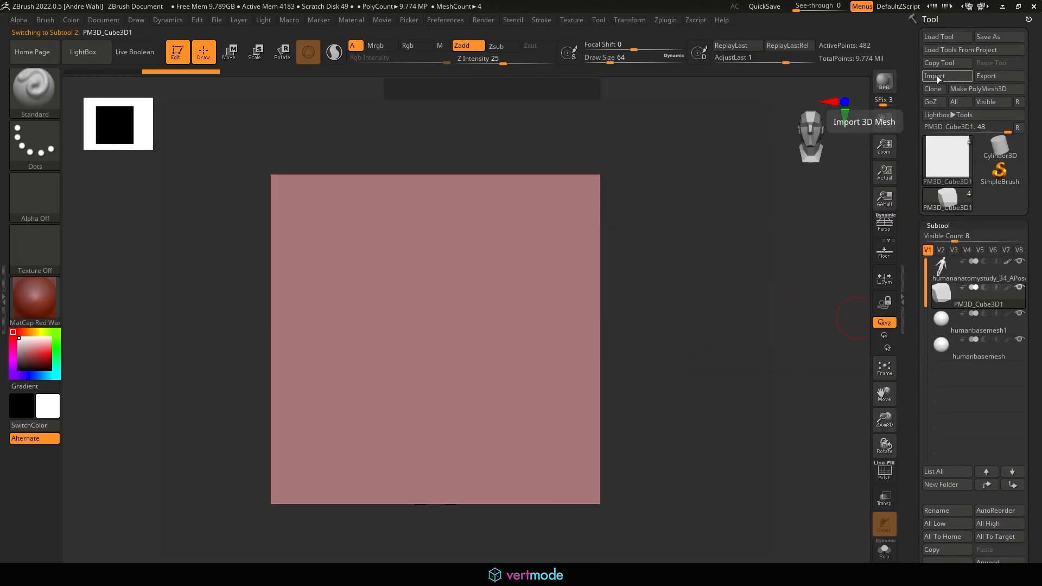
click(937, 76)
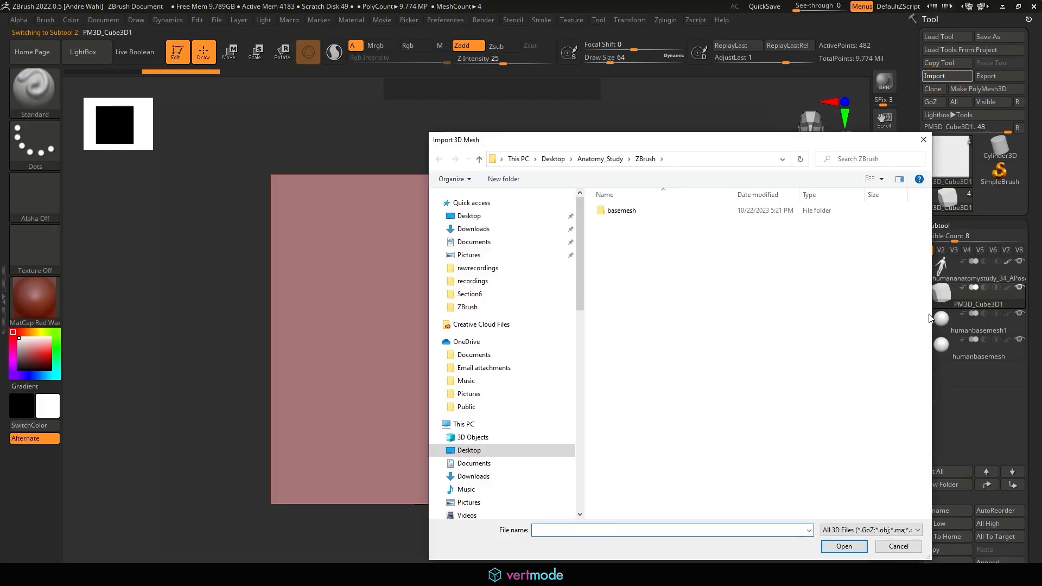
click(596, 159)
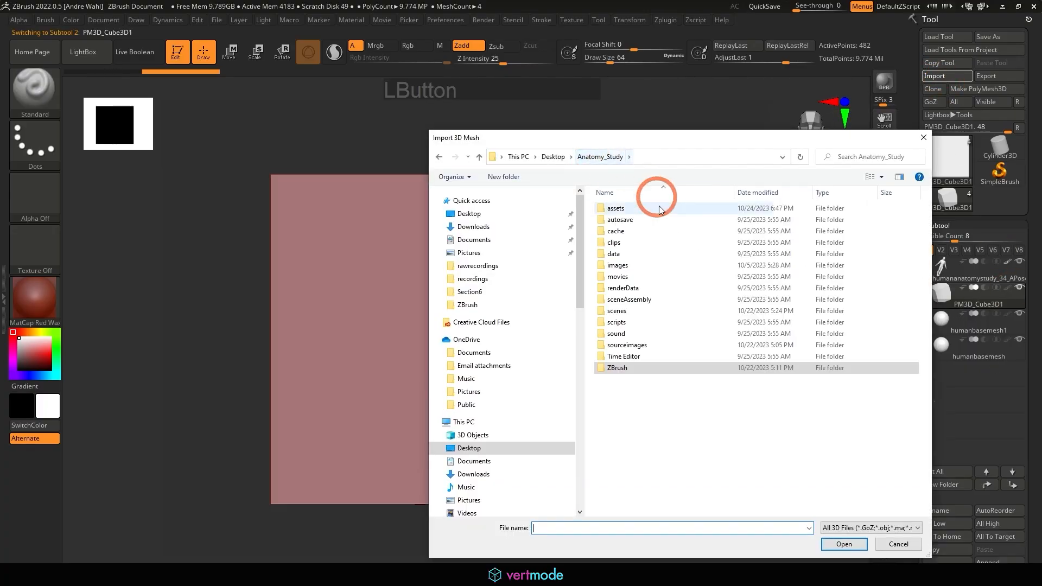
click(632, 213)
double_click(632, 214)
double_click(635, 209)
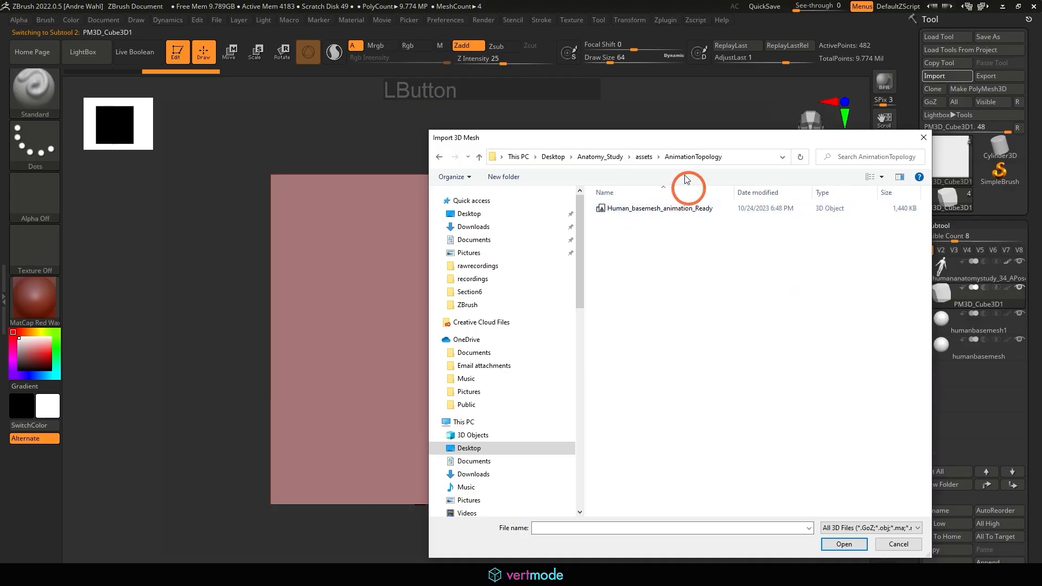
click(637, 211)
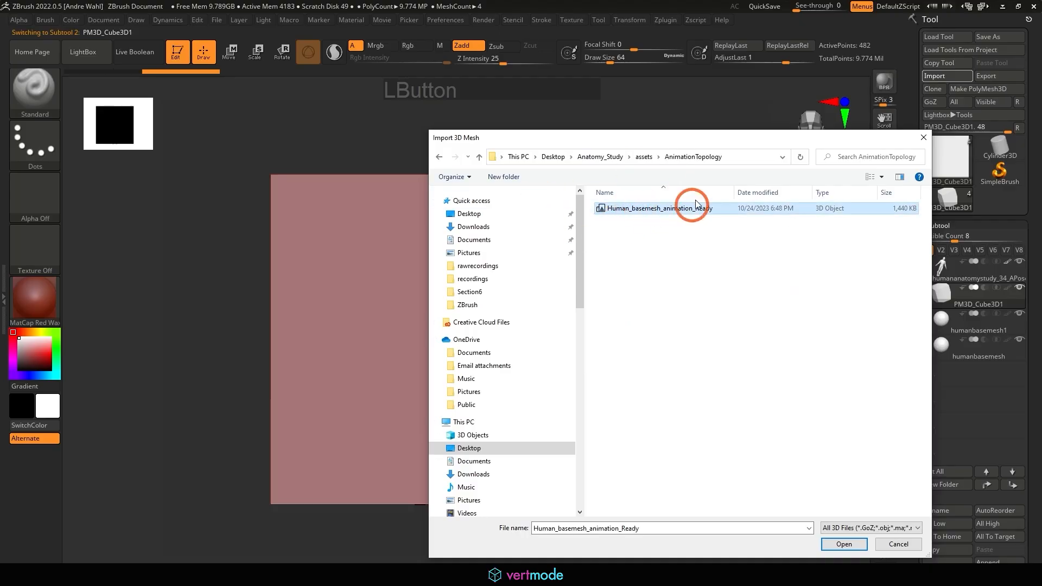
click(844, 544)
alt+drag(606, 369, 672, 335)
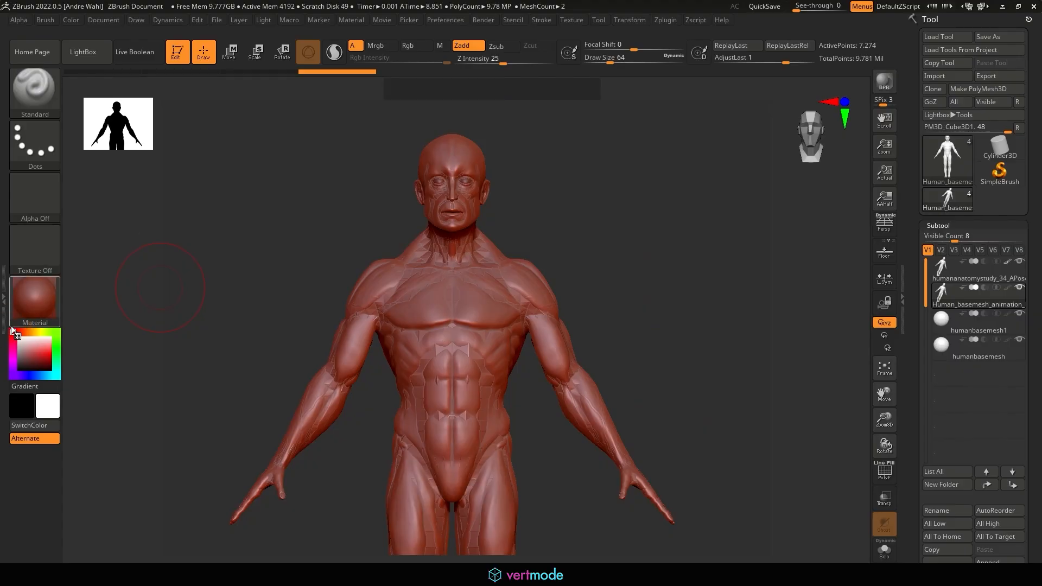
- Change the display material to MatCap White Cavity
click(22, 317)
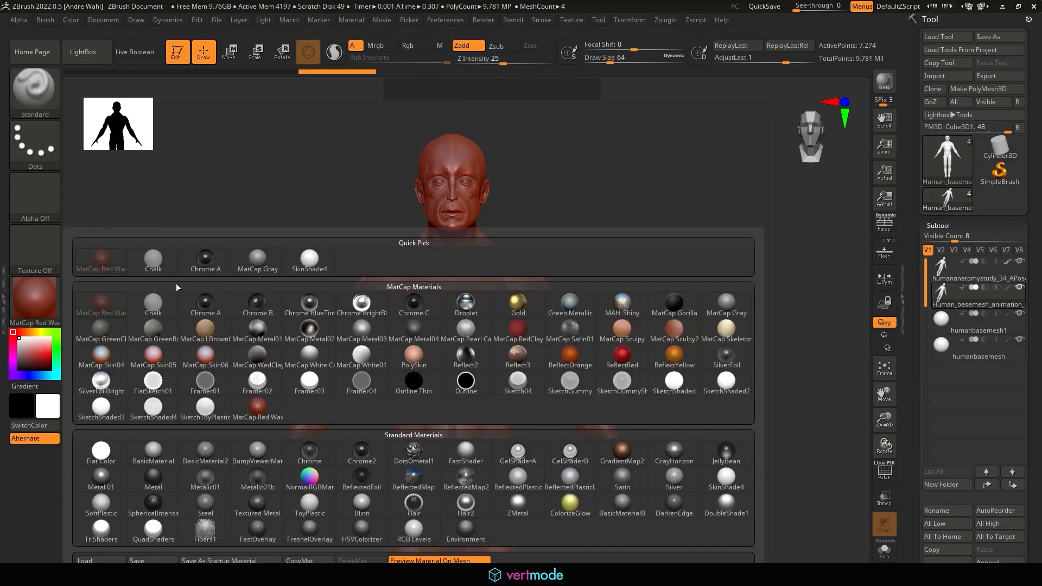
click(305, 356)
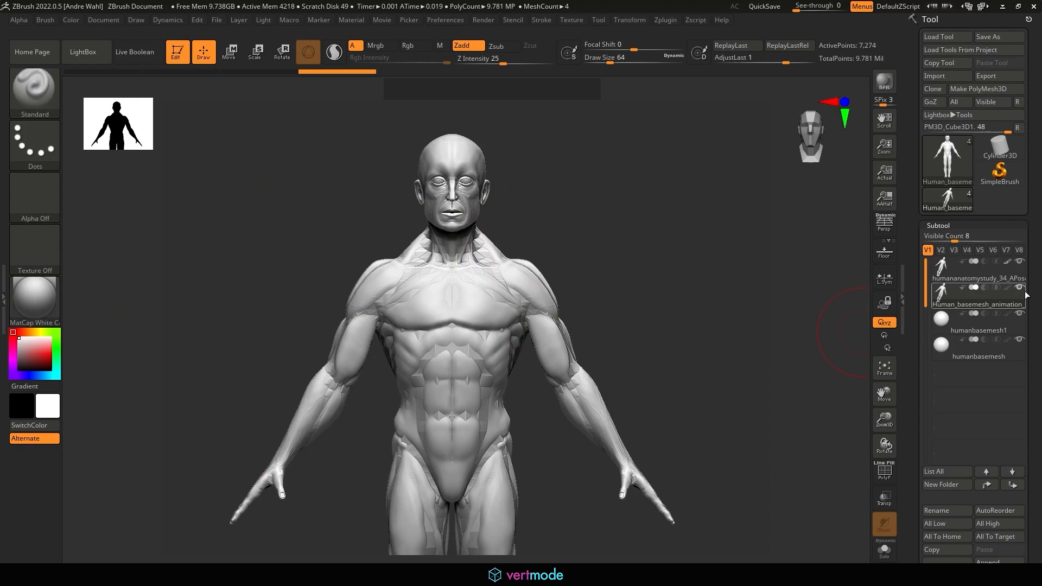
- Select the original anatomy sculpt and examine its layers and its polypaint with Colorize switched on and off
click(1002, 278)
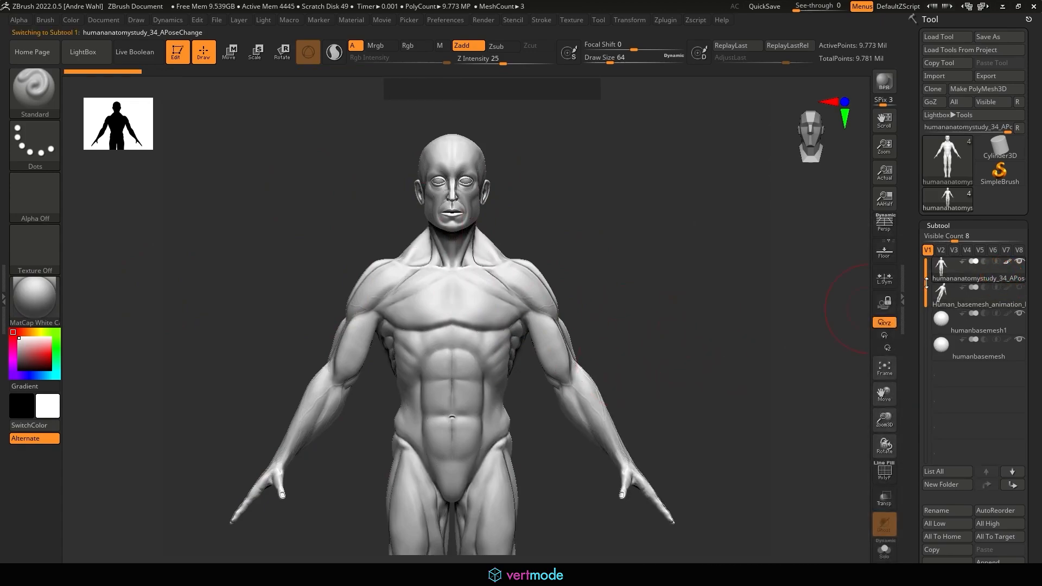
click(938, 225)
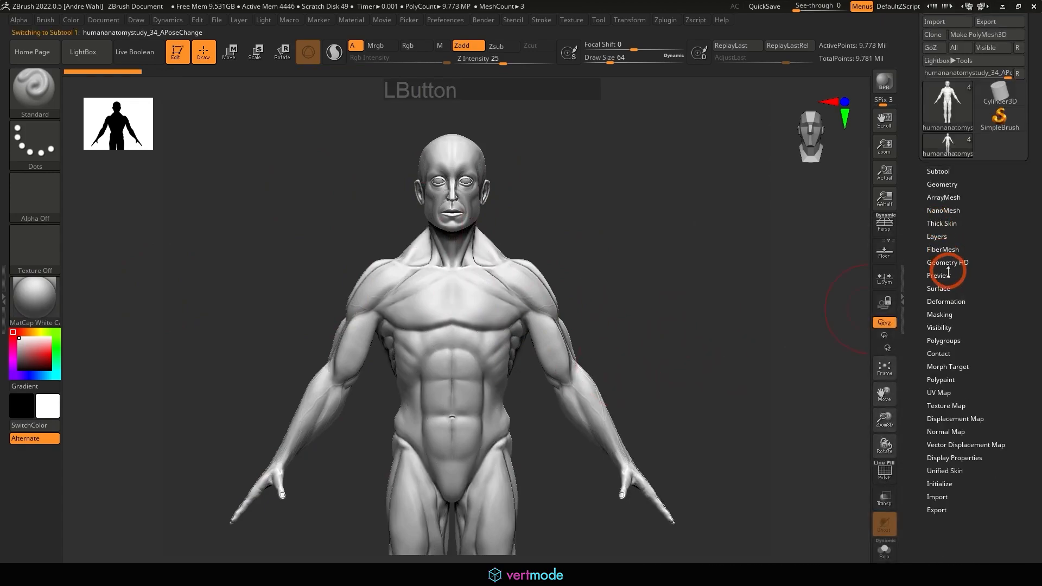
click(935, 237)
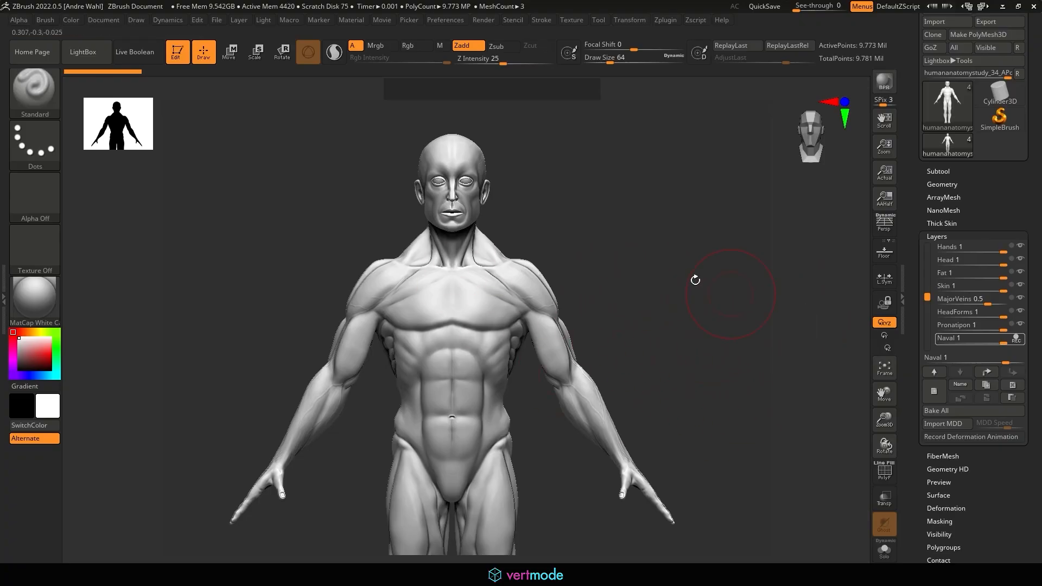
click(952, 413)
drag(1004, 479, 993, 399)
click(942, 360)
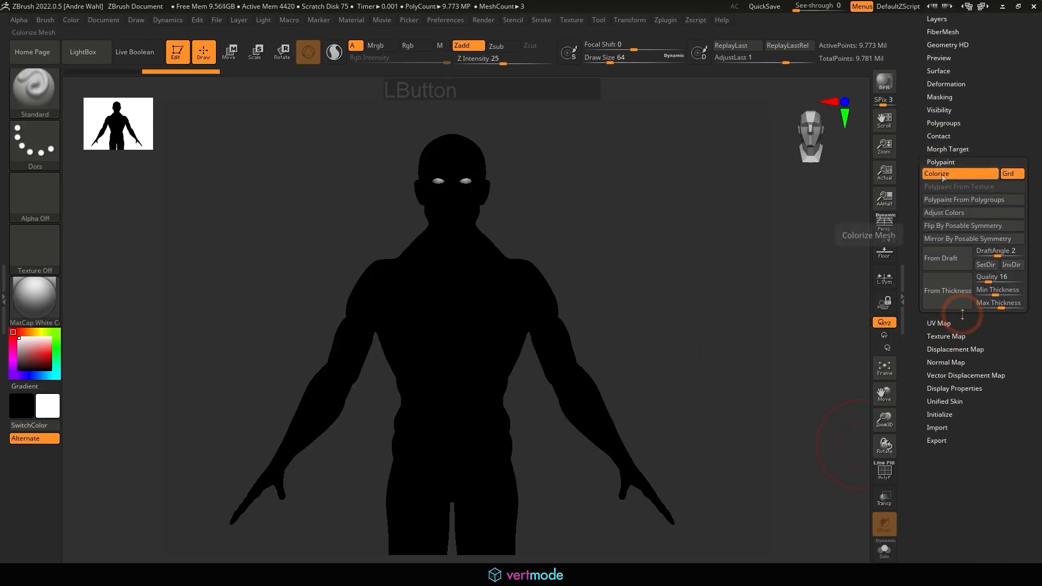
click(942, 174)
scroll(950, 48, up, 3)
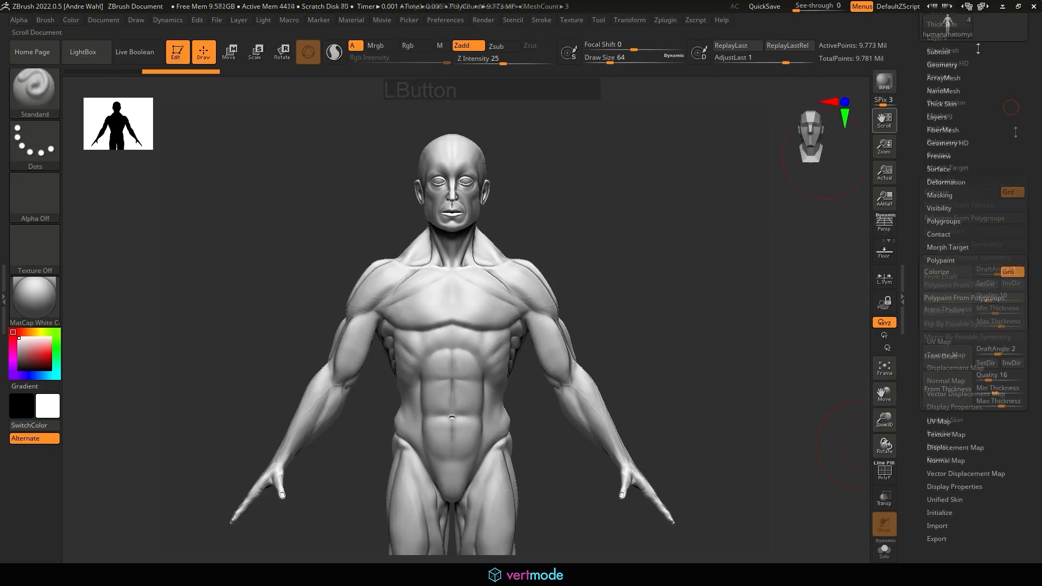
- Select the Human_basemesh_animation_Ready subtool and hide the humanbasemesh1 and humanbasemesh subtools
click(950, 51)
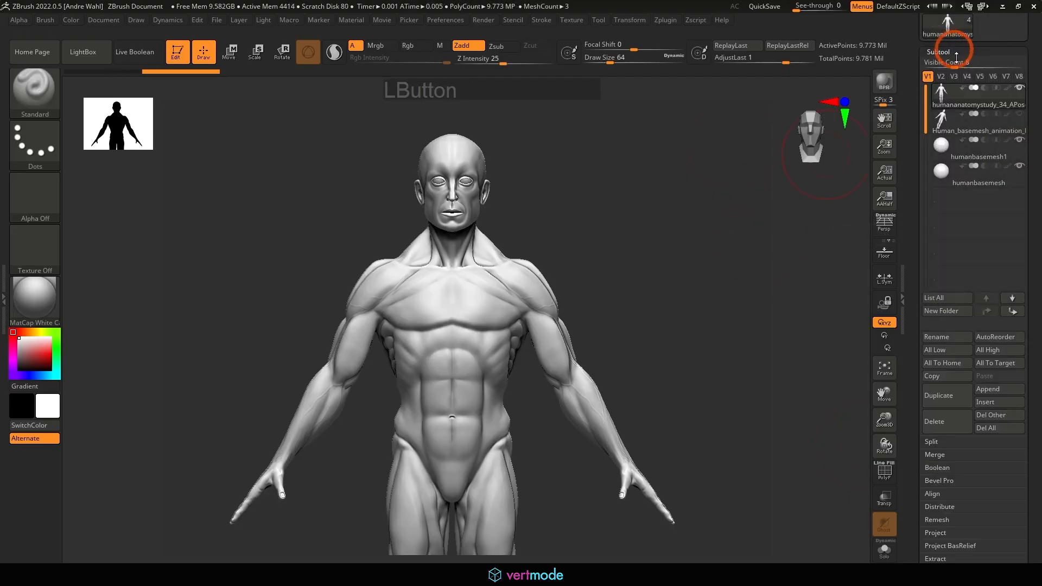
click(960, 129)
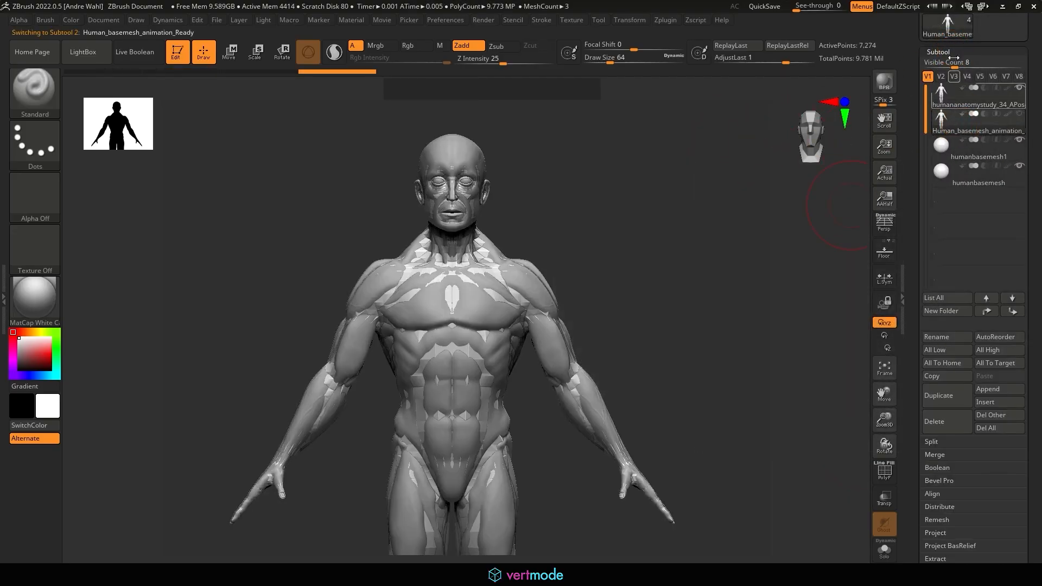
click(1019, 139)
click(1019, 166)
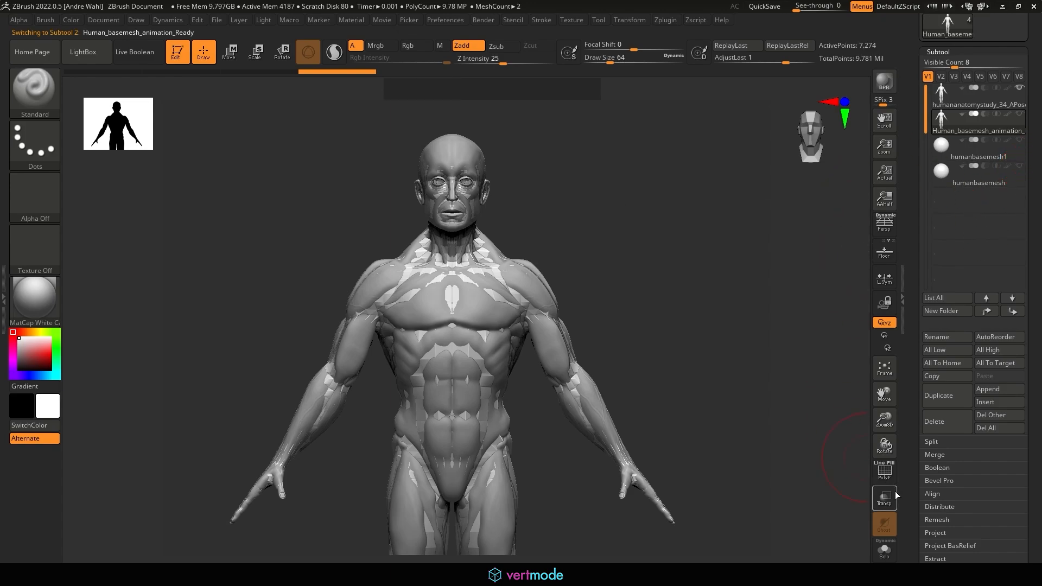
- Isolate the imported basemesh in Solo mode and divide its geometry up to subdivision level 6
click(866, 553)
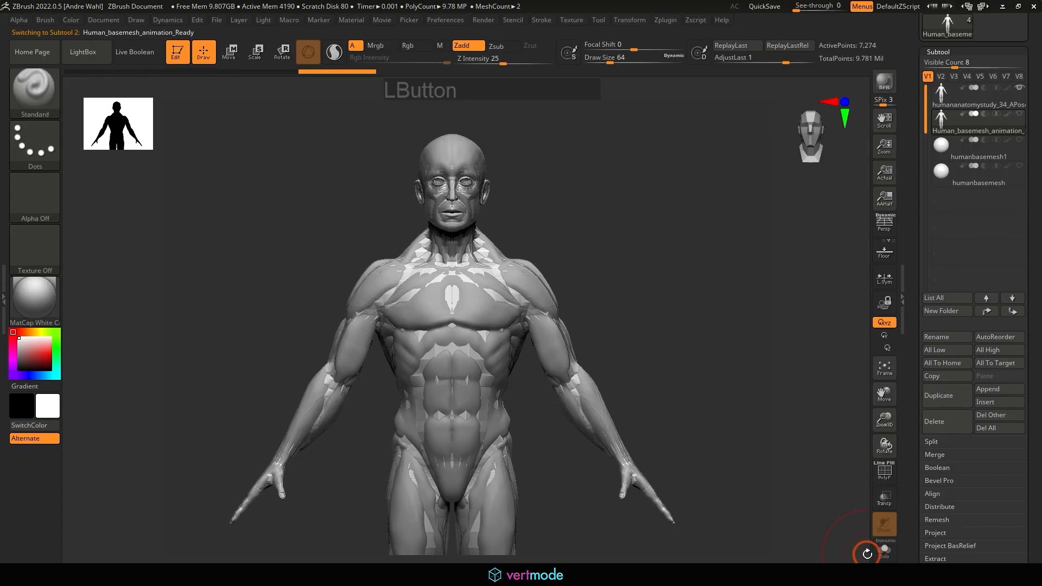
click(883, 551)
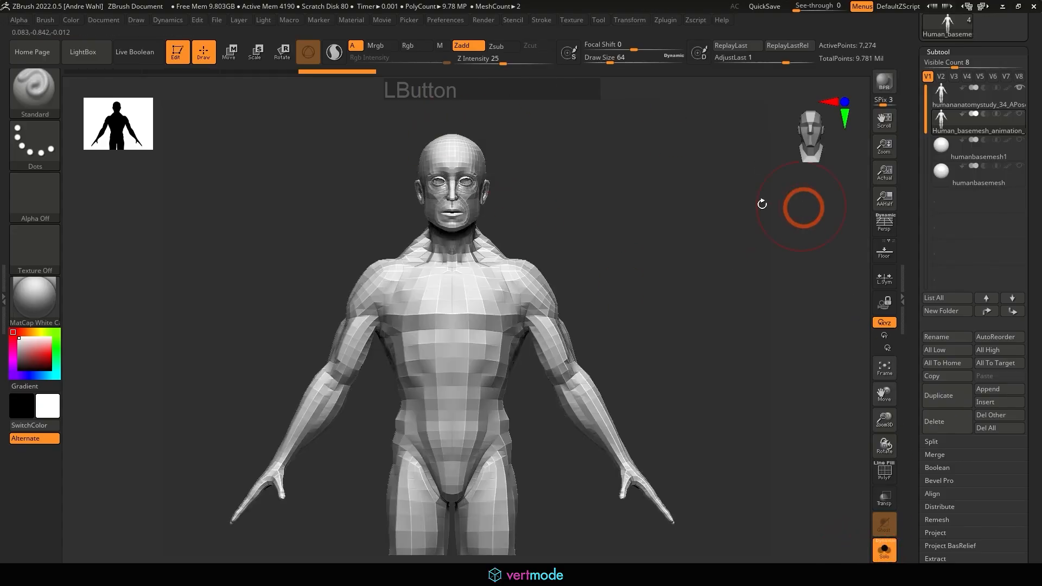
click(935, 52)
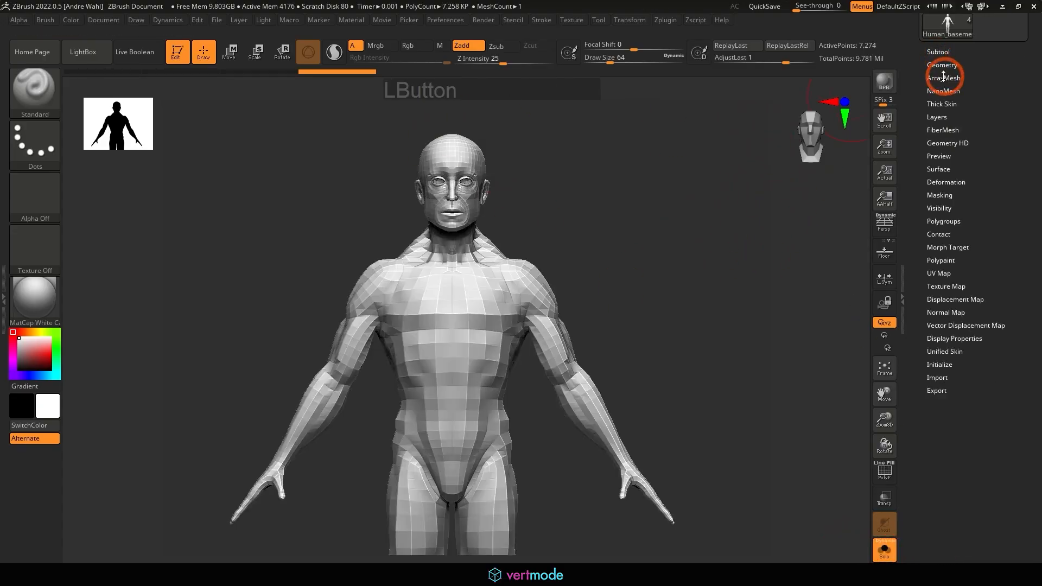
click(942, 64)
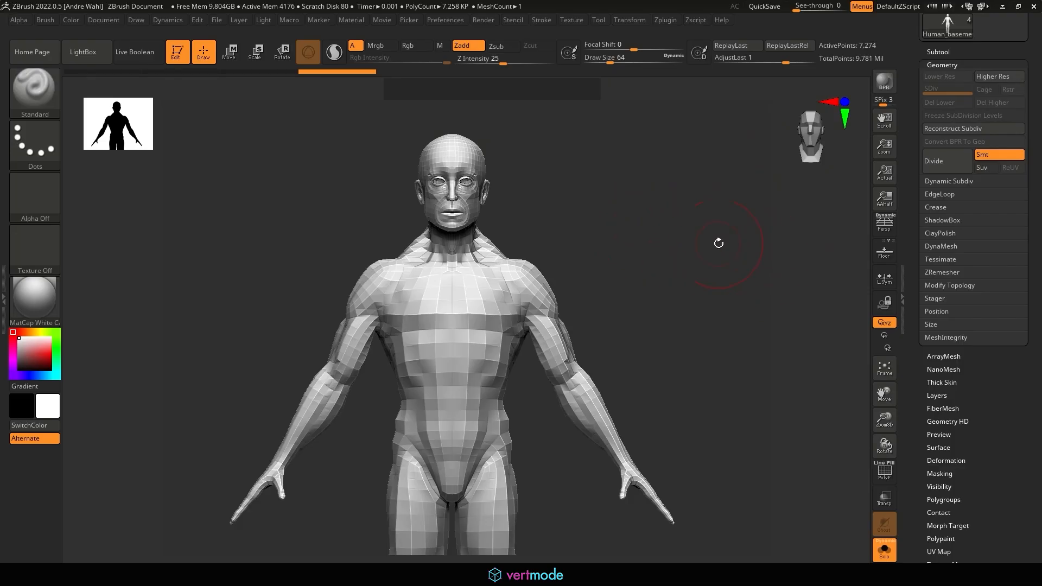
click(952, 160)
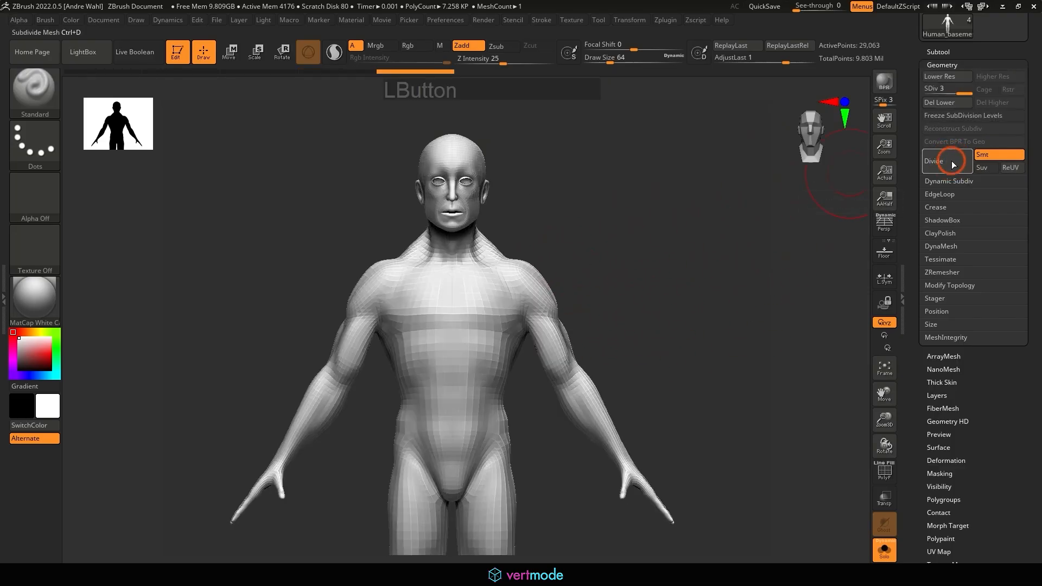
click(952, 161)
click(952, 162)
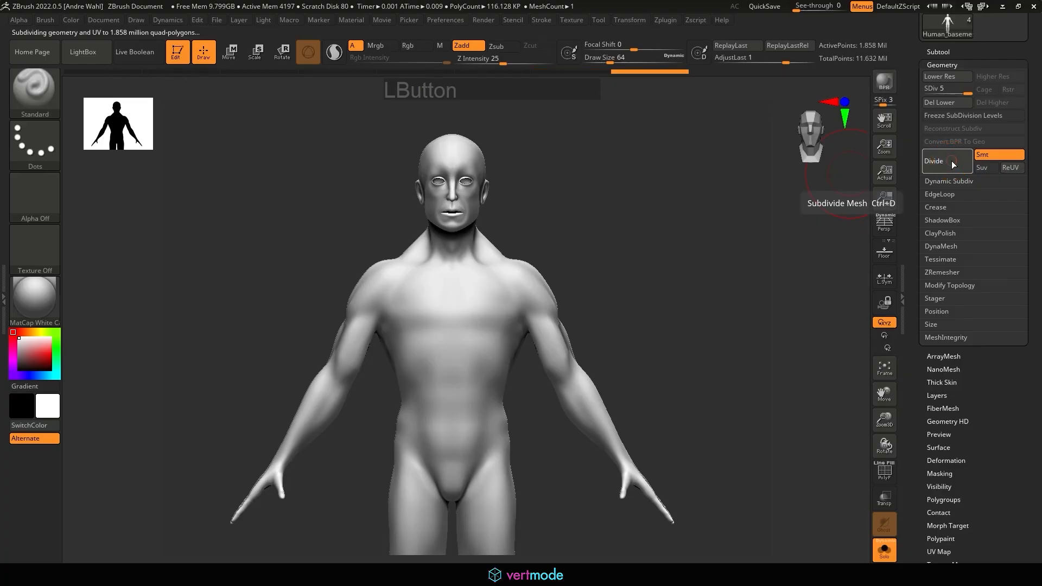
click(952, 161)
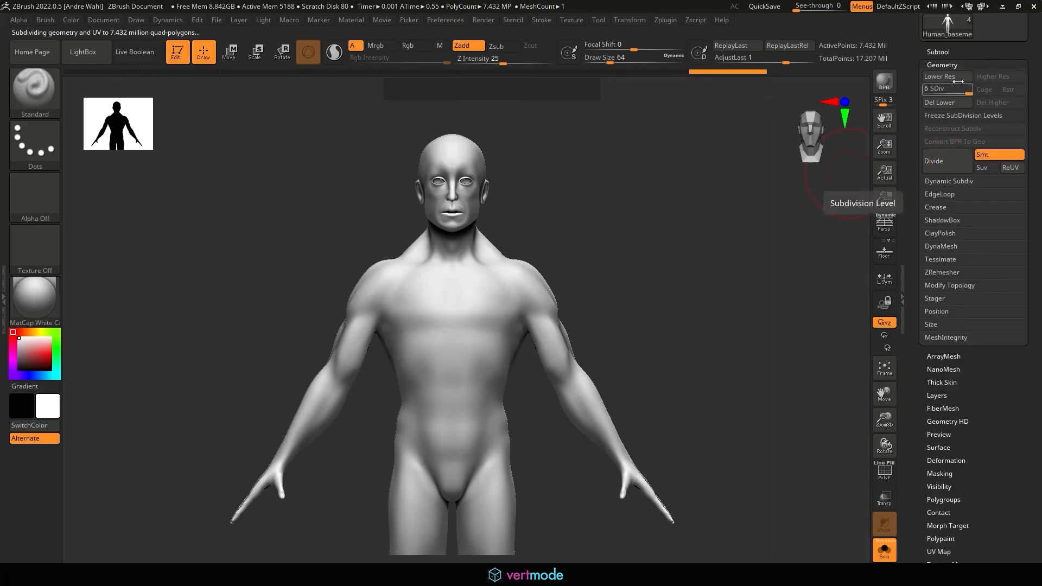
- Set the basemesh back down to subdivision level 1
mouse_move(729, 231)
mouse_down()
mouse_move(676, 235)
mouse_move(725, 238)
mouse_move(702, 237)
mouse_move(620, 195)
mouse_move(633, 228)
mouse_move(658, 172)
mouse_move(653, 251)
mouse_move(699, 239)
mouse_up()
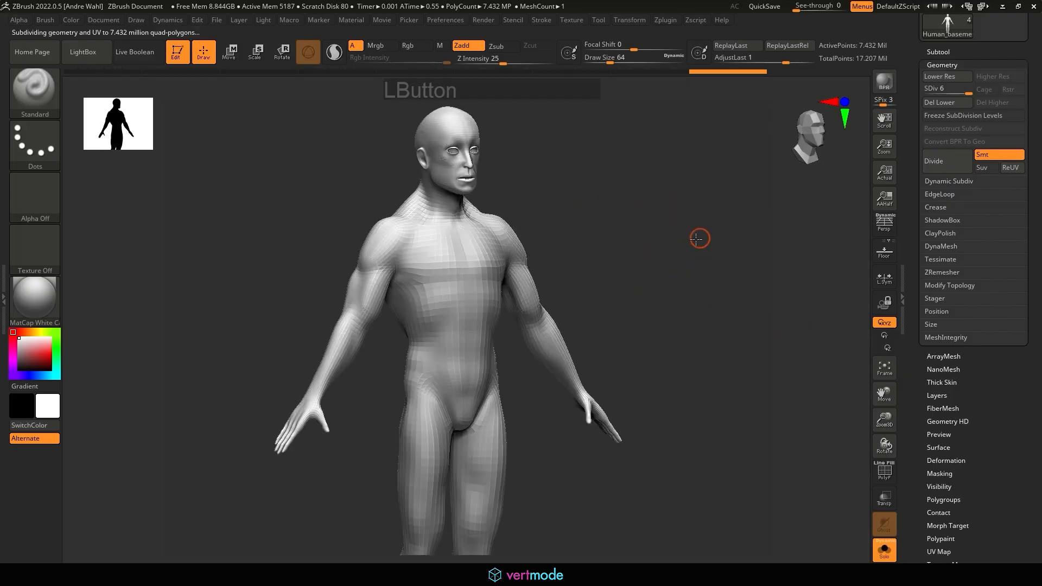
drag(644, 184, 668, 186)
click(958, 91)
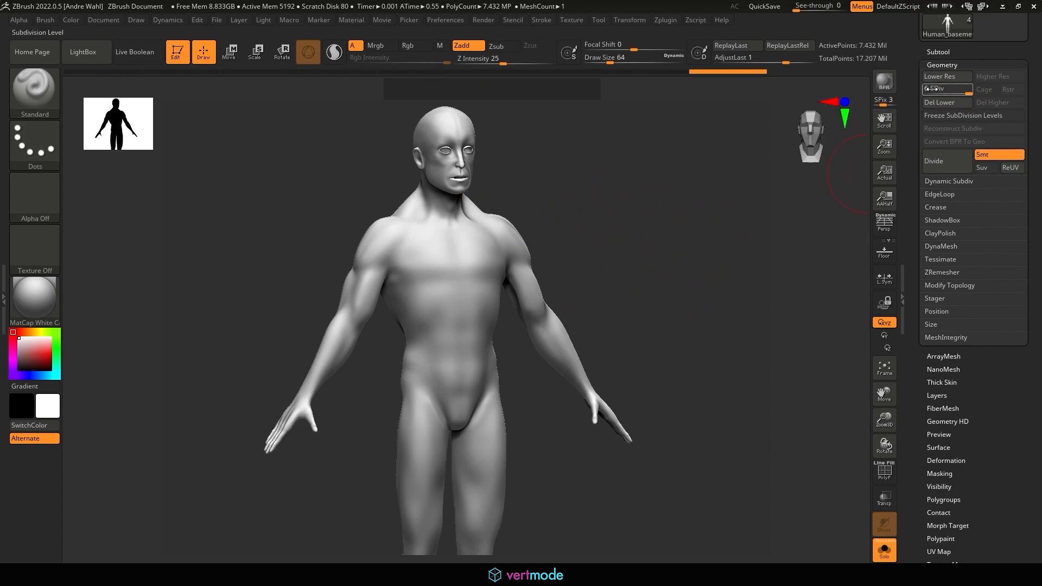
drag(931, 89, 925, 90)
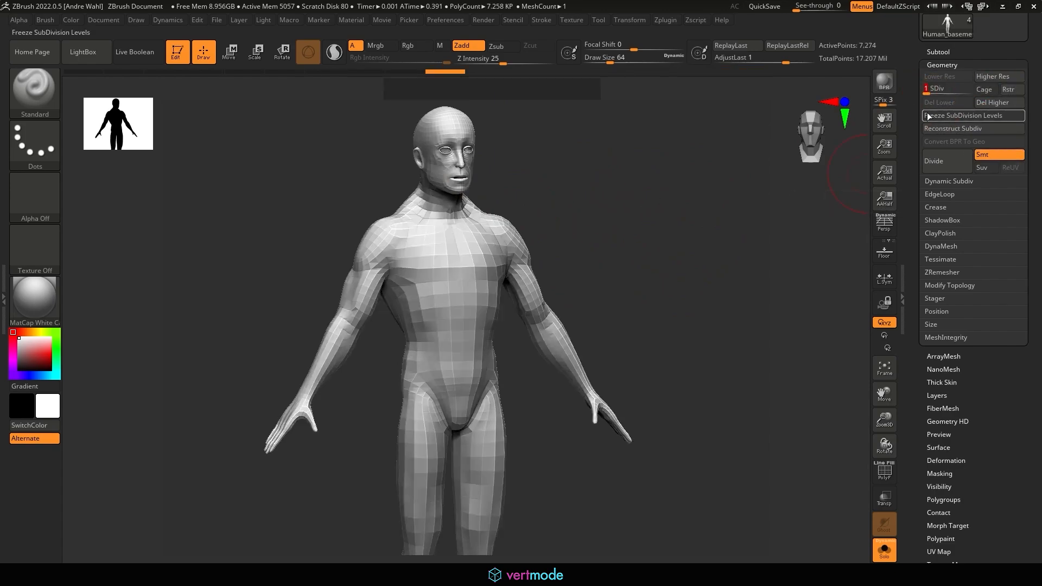
- Make the imported basemesh visible in the subtool list and expand the Project options for subtools
click(940, 52)
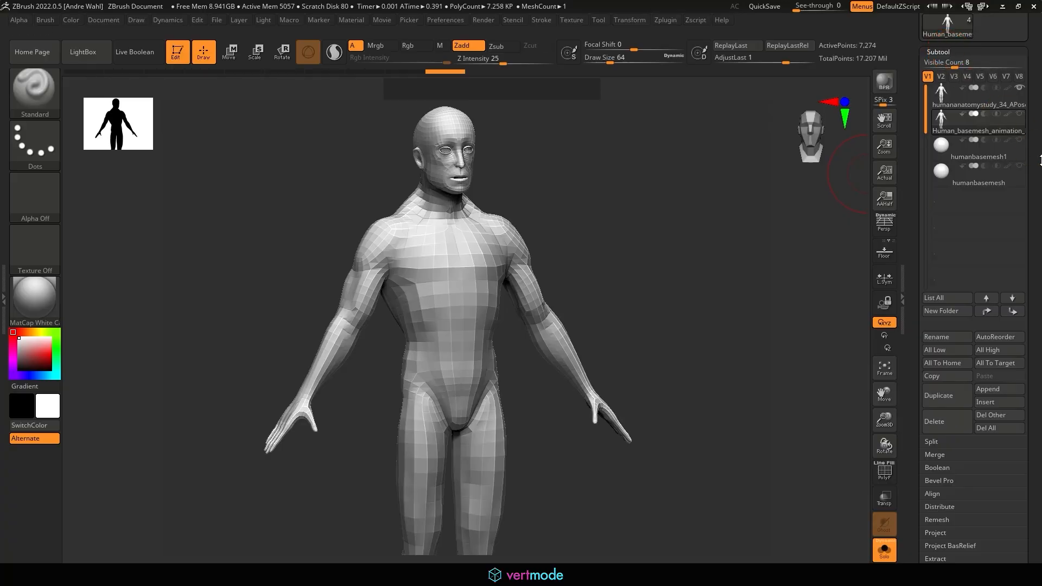
click(1018, 115)
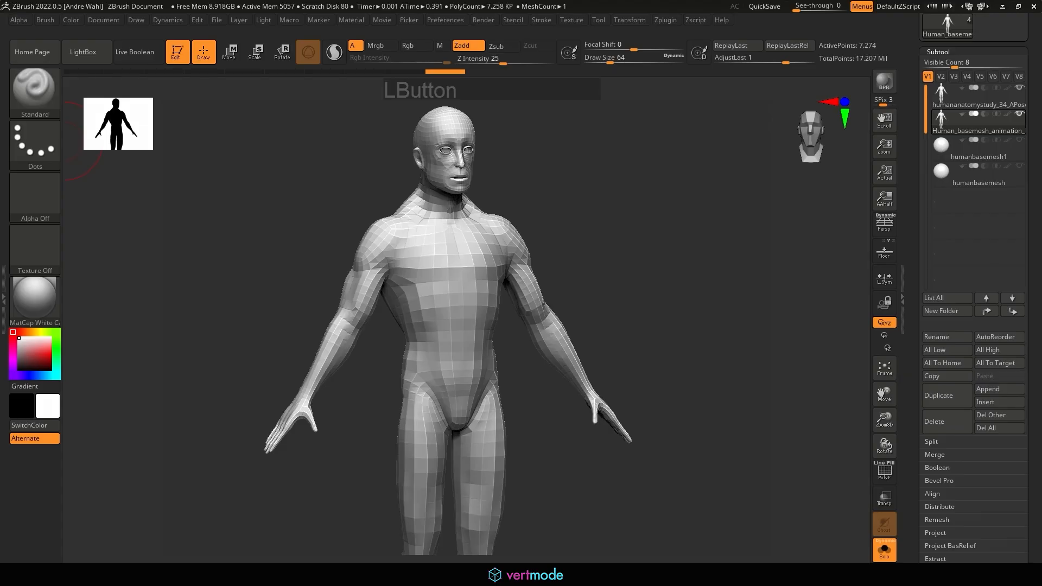
mouse_move(963, 111)
mouse_down()
mouse_move(955, 142)
mouse_move(1016, 105)
mouse_move(922, 114)
mouse_up()
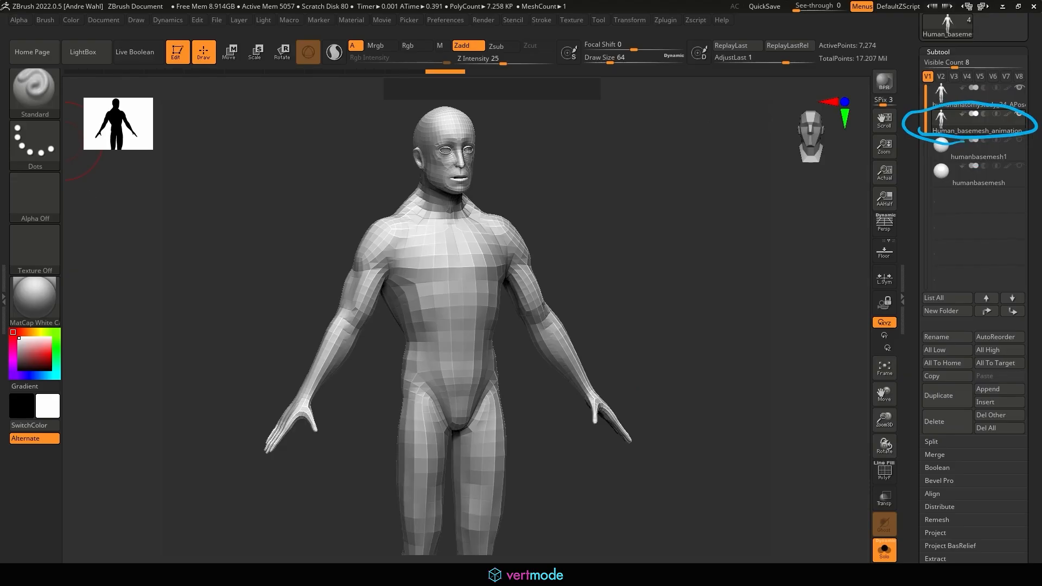
click(977, 123)
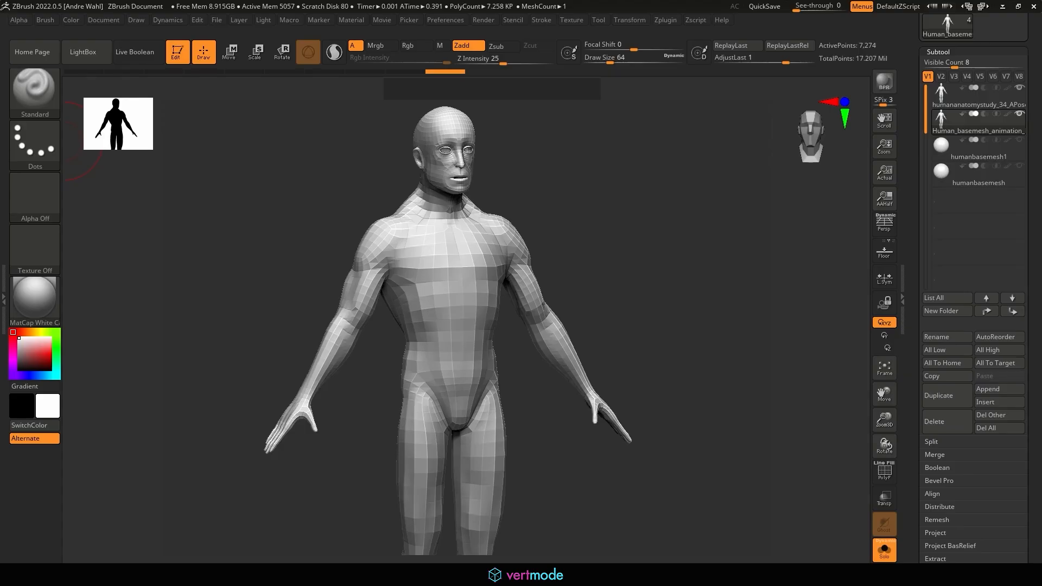
mouse_move(901, 251)
mouse_down()
mouse_move(906, 530)
mouse_move(956, 530)
mouse_move(917, 539)
mouse_move(925, 545)
mouse_up()
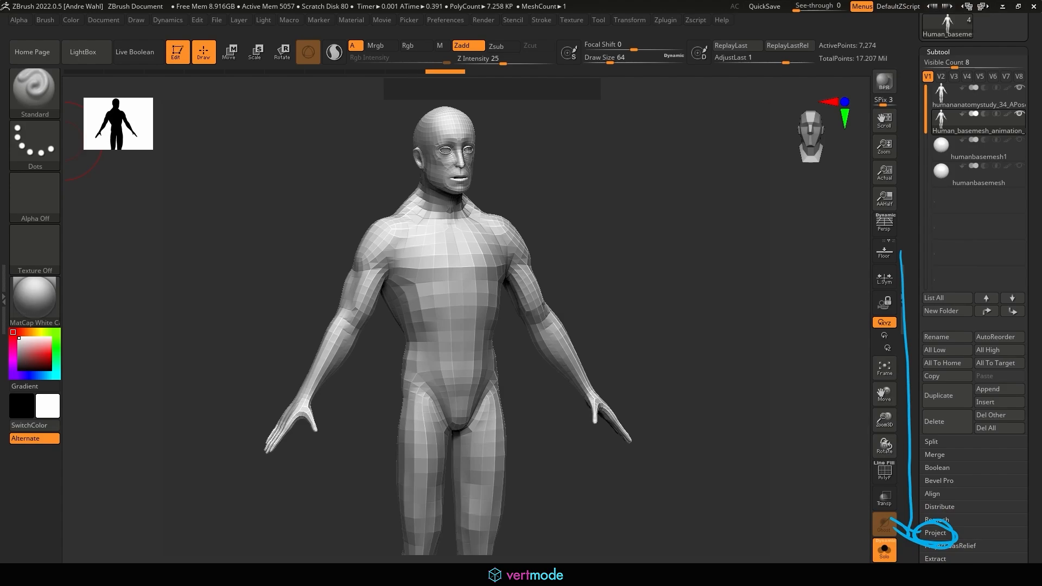
key(Escape)
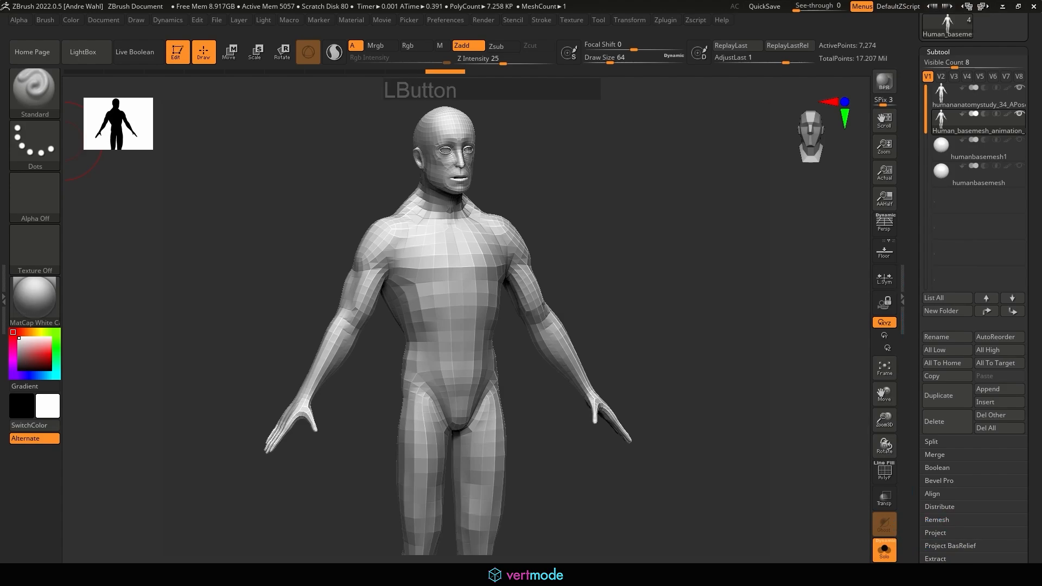
click(934, 535)
drag(1035, 507, 1026, 423)
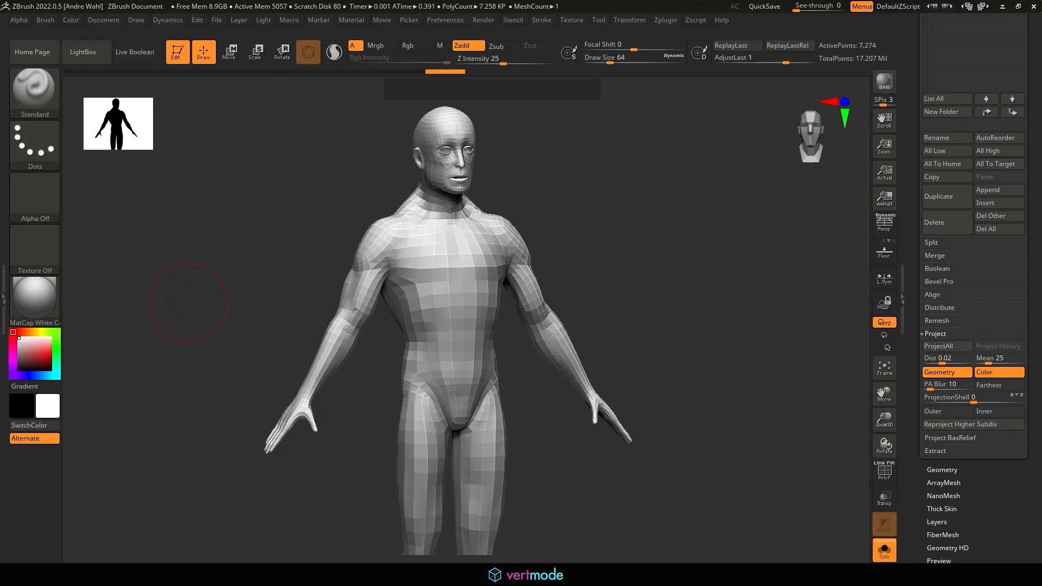
click(189, 302)
drag(960, 364, 886, 348)
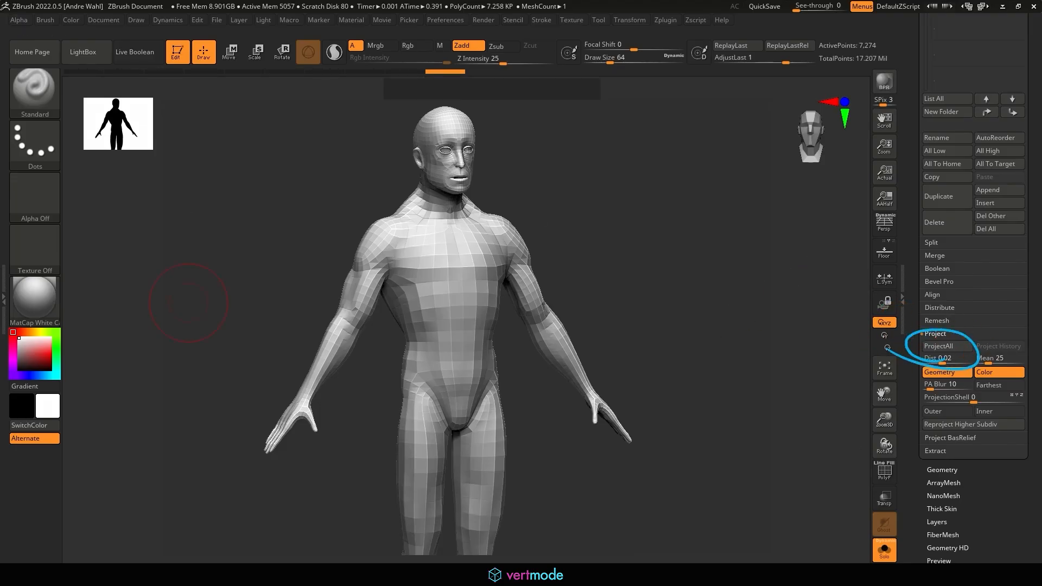
click(188, 303)
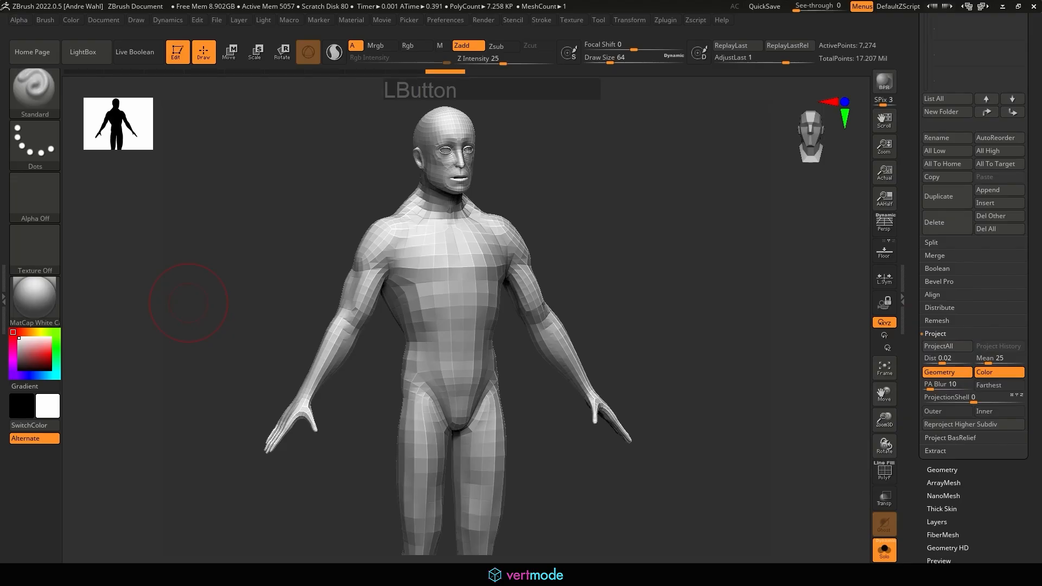
- Project all detail from the anatomy sculpt onto the basemesh at subdivision levels 1 and 2
click(953, 347)
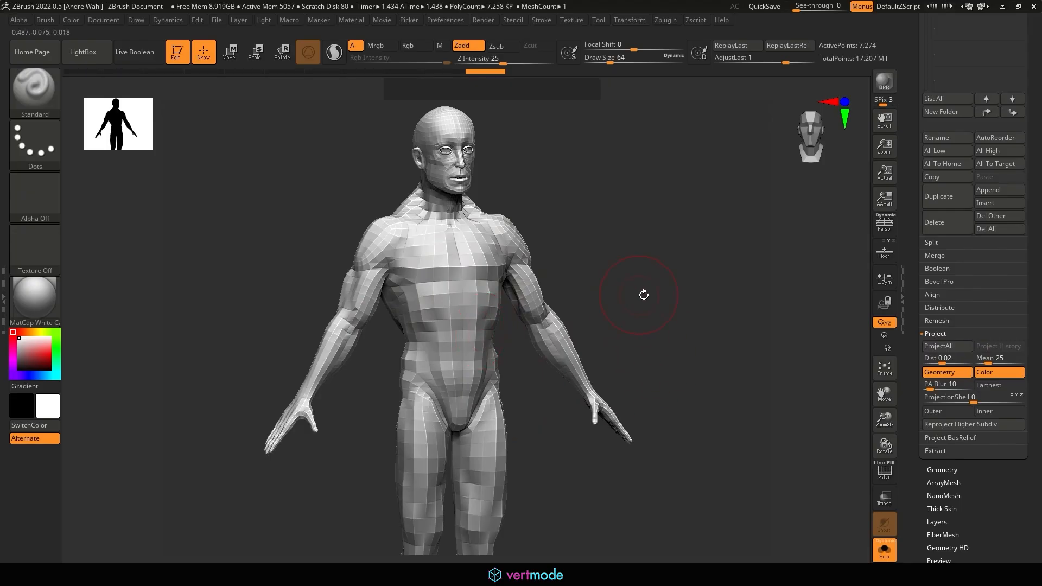
alt+drag(644, 294, 656, 320)
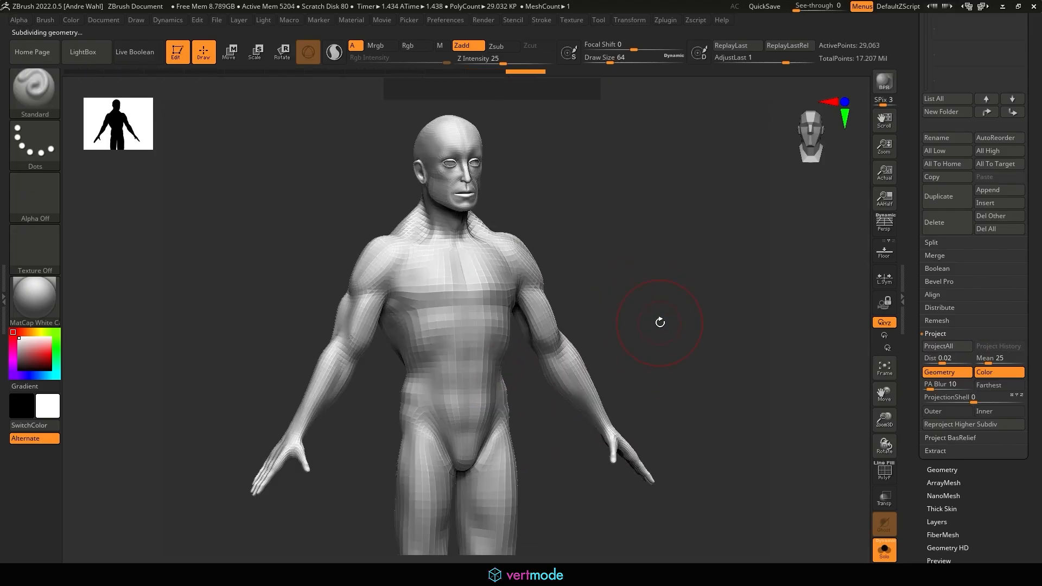
click(943, 347)
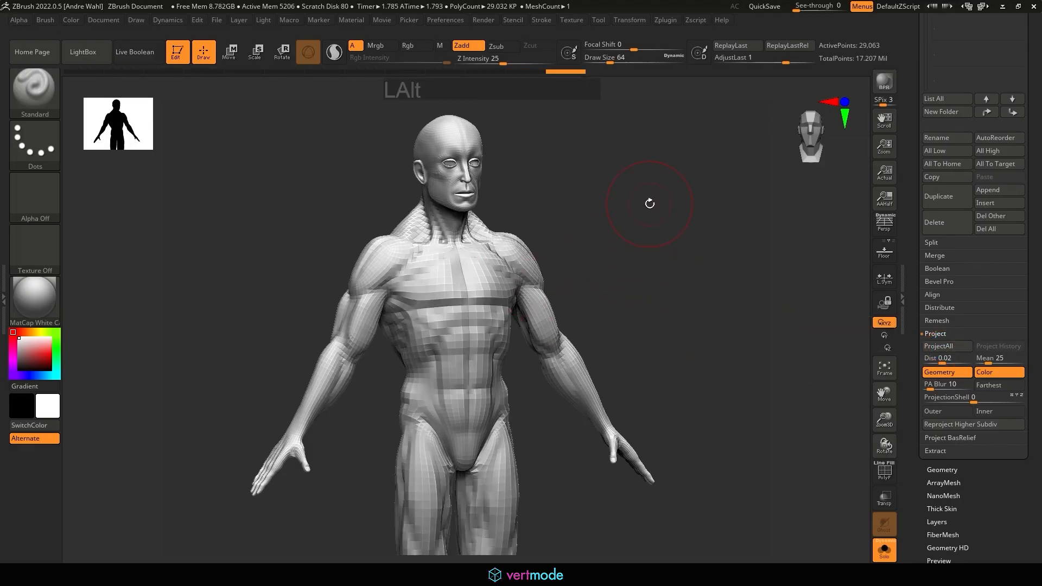
- Raise the basemesh through subdivision levels 3 and 4, projecting the anatomy sculpt's detail onto it at each level
alt+drag(650, 204, 706, 347)
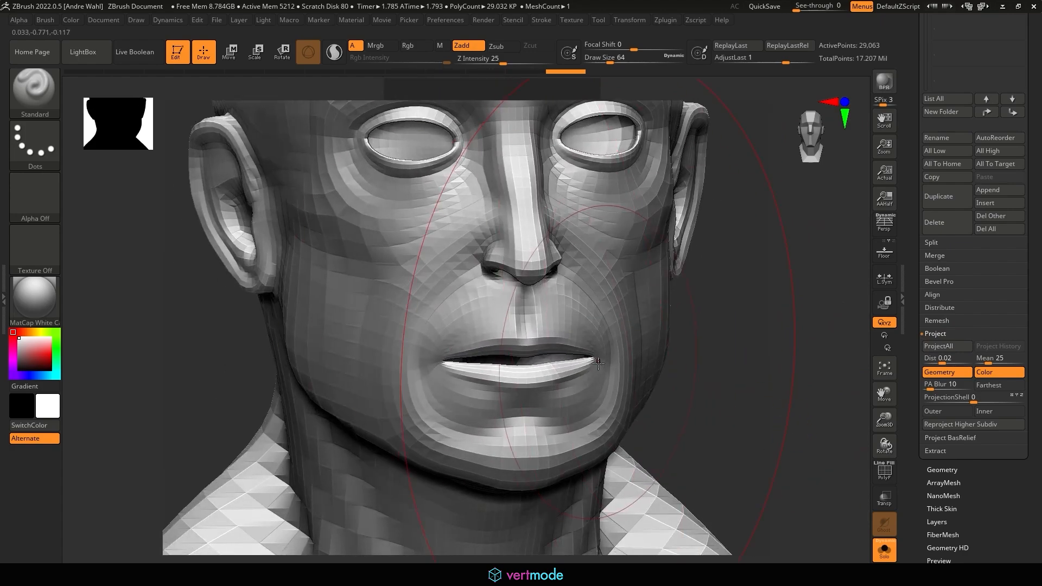
alt+click(754, 330)
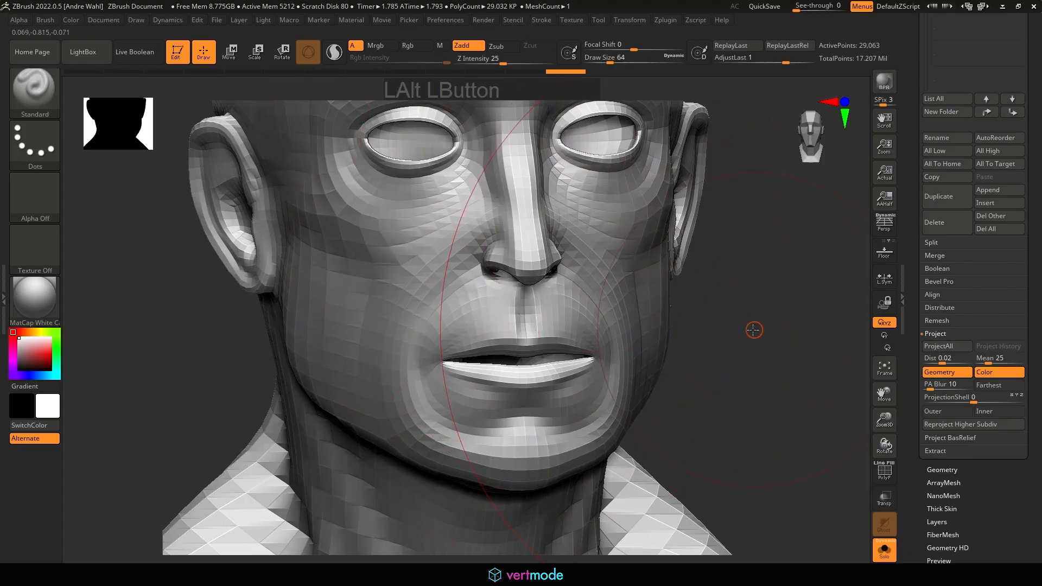
drag(754, 330, 669, 270)
key(d)
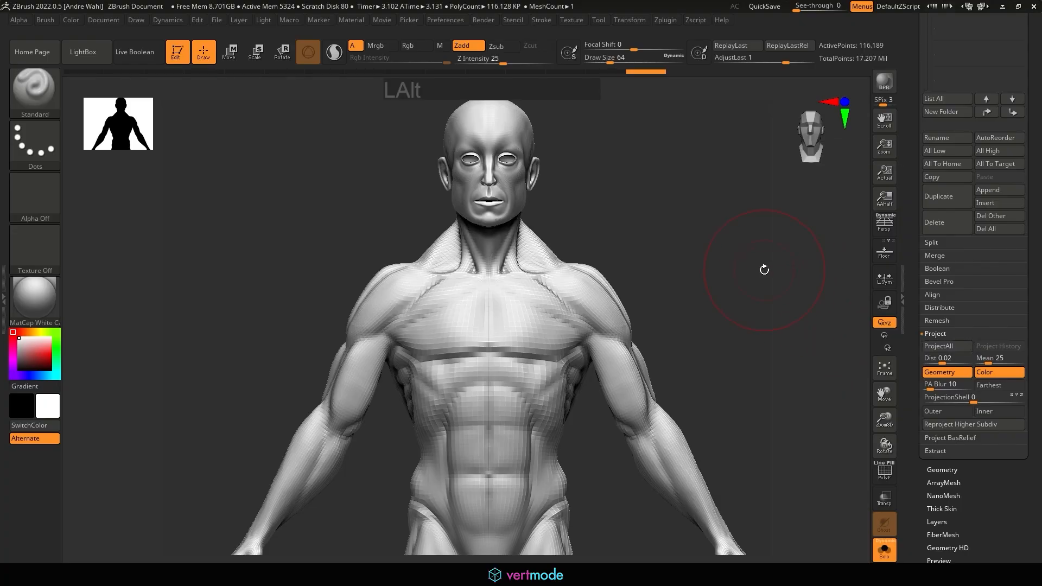
alt+drag(762, 268, 757, 296)
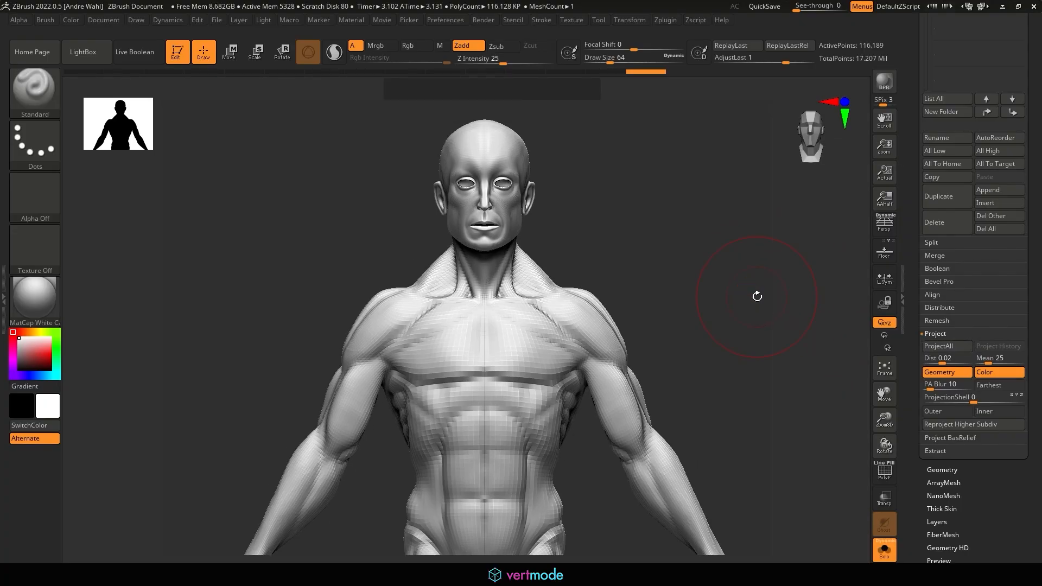
click(945, 345)
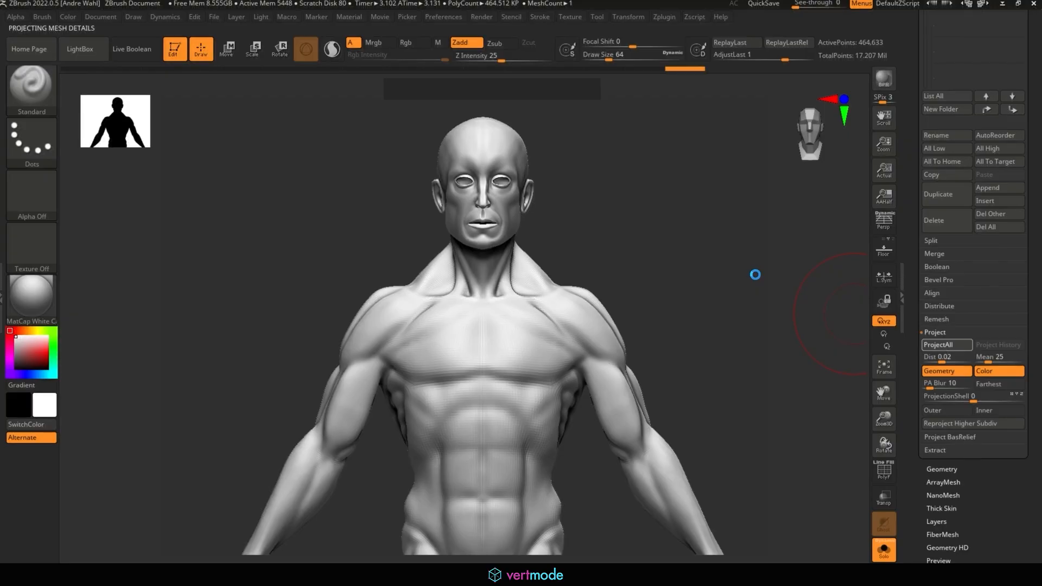
- Continue up to subdivision levels 5 and 6, projecting all sculpt detail onto the basemesh at each level
alt+drag(755, 275, 727, 279)
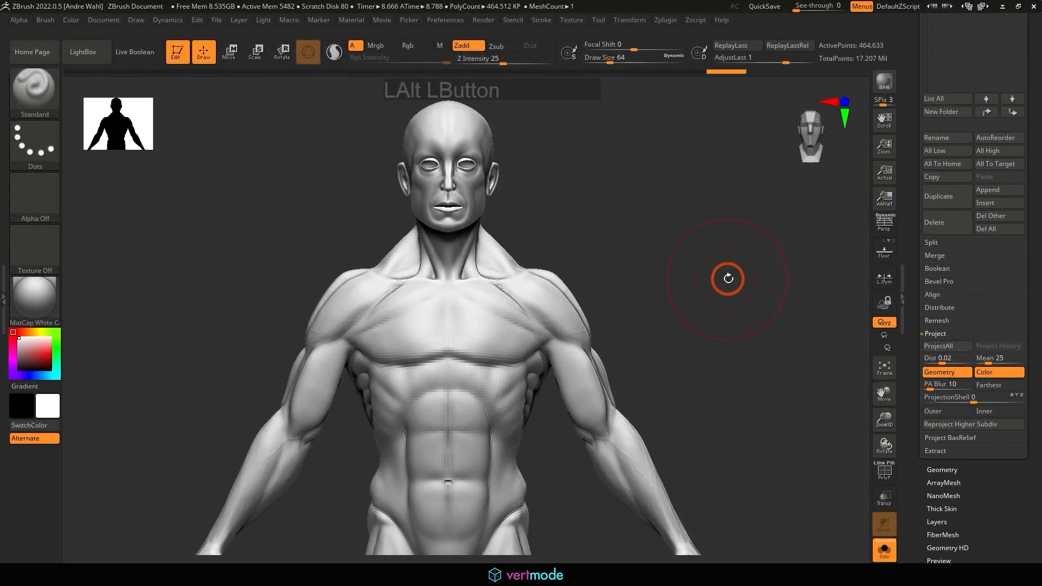
key(d)
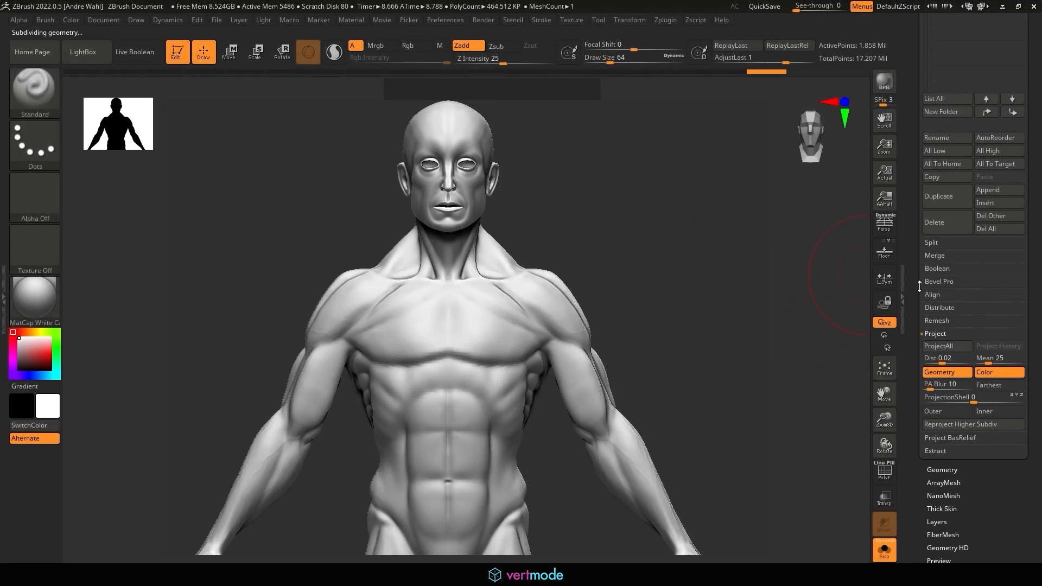
click(939, 348)
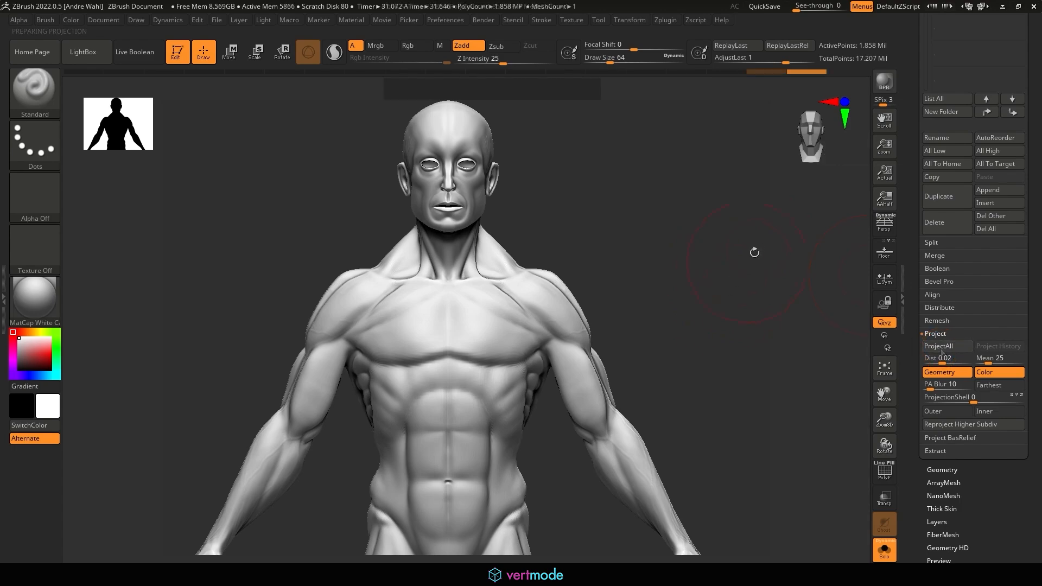
alt+drag(746, 258, 737, 284)
key(d)
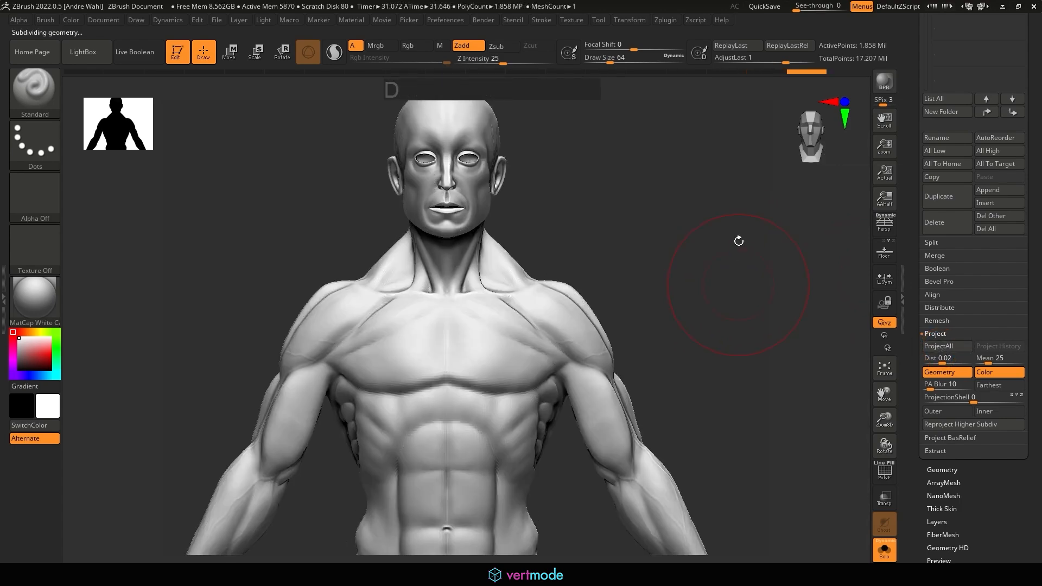
click(945, 347)
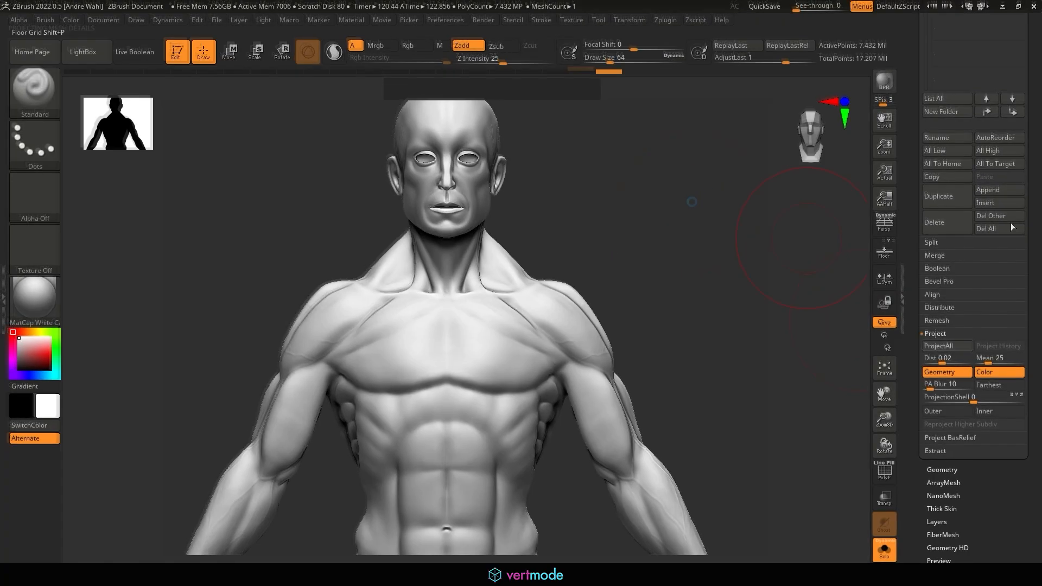
- Turn on X symmetry and reduce the brush draw size to 10 for work around the mouth
alt+drag(652, 178, 662, 274)
key(bracketleft)
key(bracketleft)
key(bracketleft)
key(bracketleft)
key(bracketleft)
key(bracketleft)
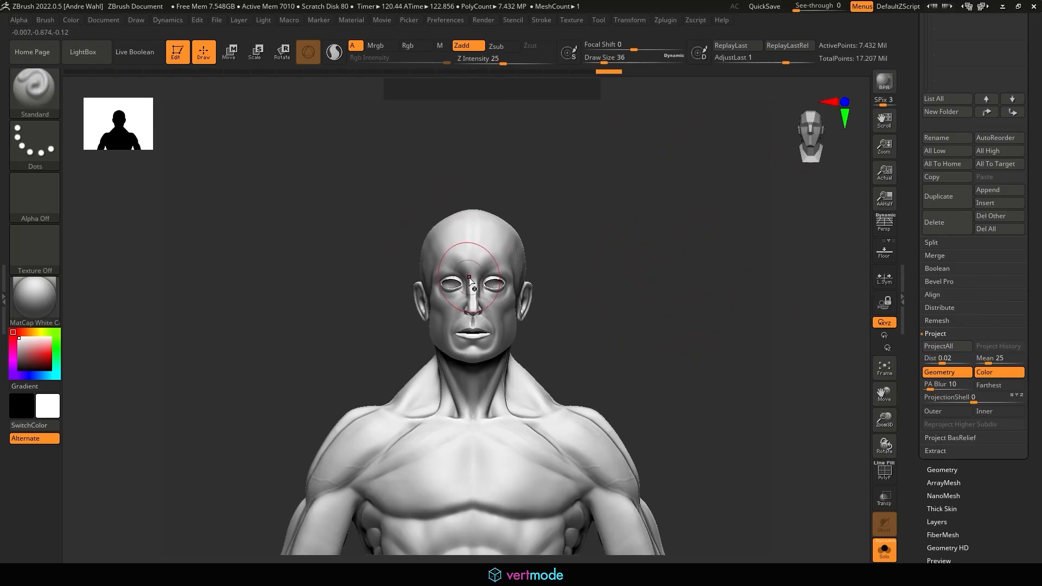
key(x)
alt+drag(581, 193, 735, 216)
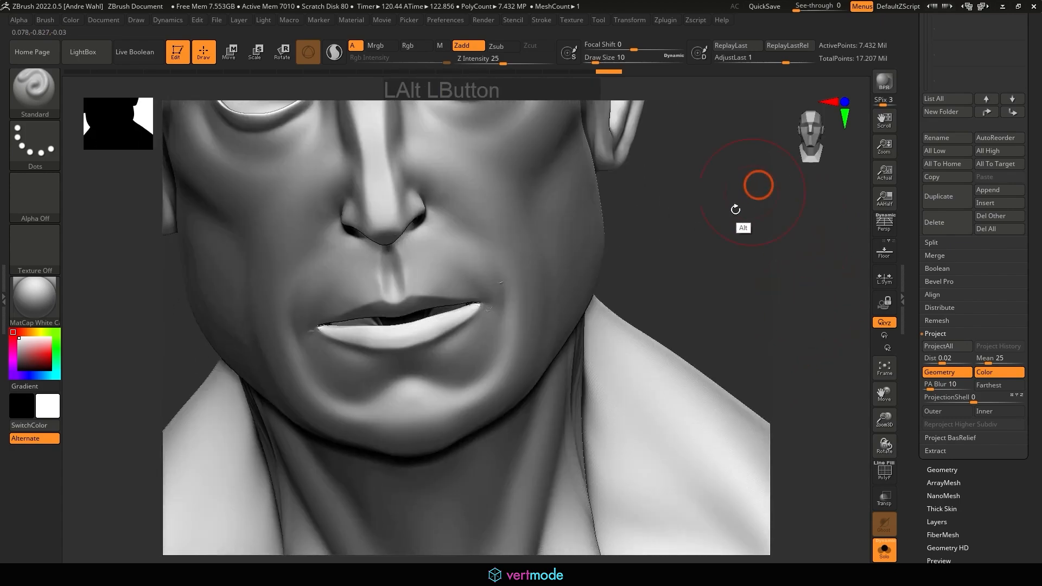
- Undo the last change and set the brush draw size to 5 for the corner of the lips
alt+drag(659, 263, 795, 275)
key(ctrl+z)
key(bracketleft)
key(bracketleft)
key(bracketleft)
key(bracketleft)
key(bracketleft)
key(bracketleft)
key(bracketleft)
key(bracketleft)
key(bracketleft)
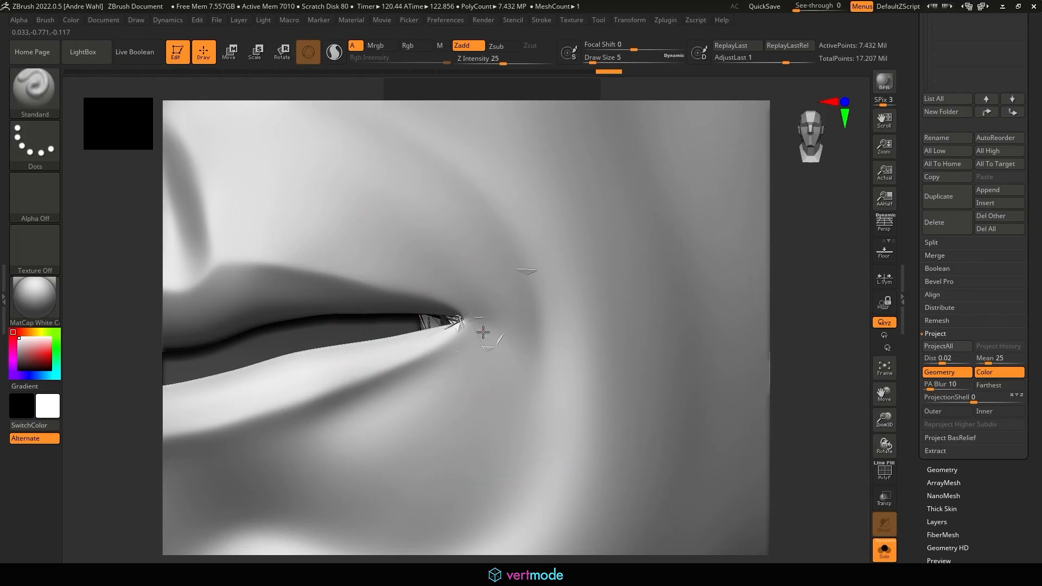
key(bracketright)
key(bracketright)
key(bracketright)
key(bracketright)
- Expand the basemesh's Geometry settings and smooth the broken geometry at the mouth corner at subdivision level 6
drag(1029, 119, 1027, 299)
click(940, 34)
click(942, 45)
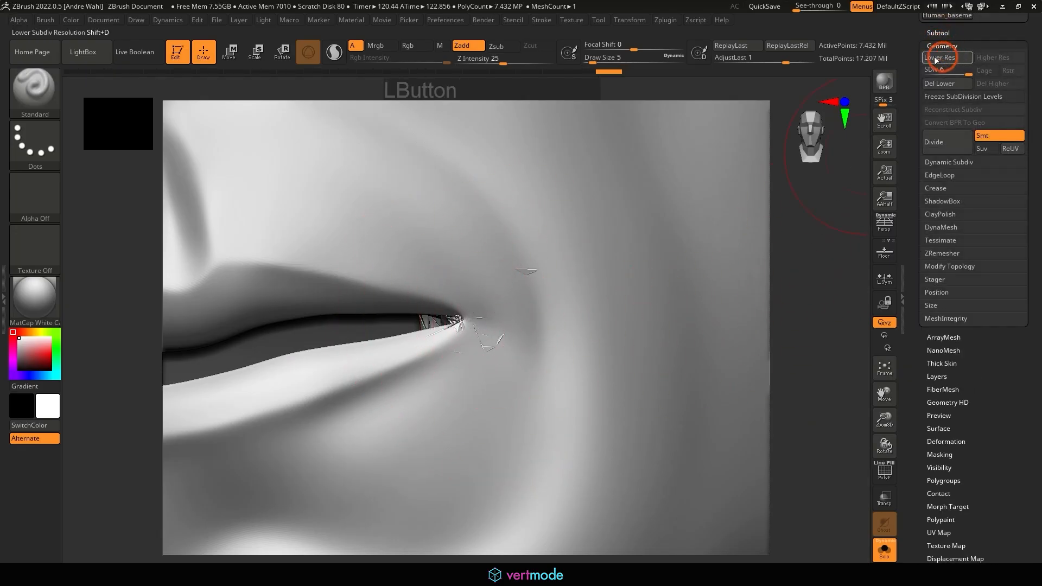
mouse_move(486, 326)
shift+mouse_down()
mouse_move(495, 349)
mouse_move(421, 340)
mouse_move(426, 350)
mouse_move(434, 330)
shift+mouse_up()
drag(804, 342, 647, 299)
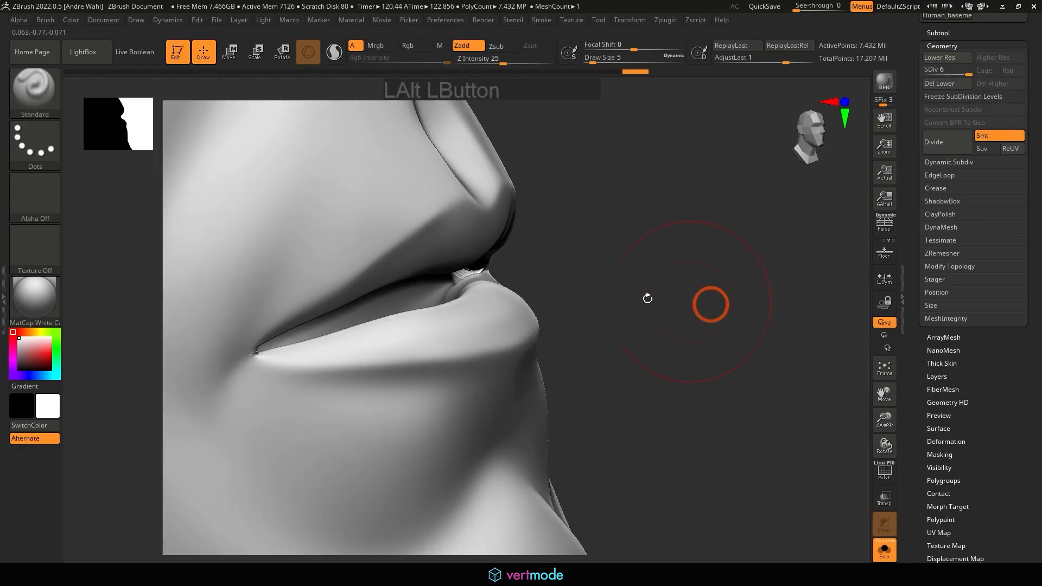
mouse_move(462, 288)
shift+mouse_down()
mouse_move(476, 281)
mouse_move(468, 279)
shift+mouse_up()
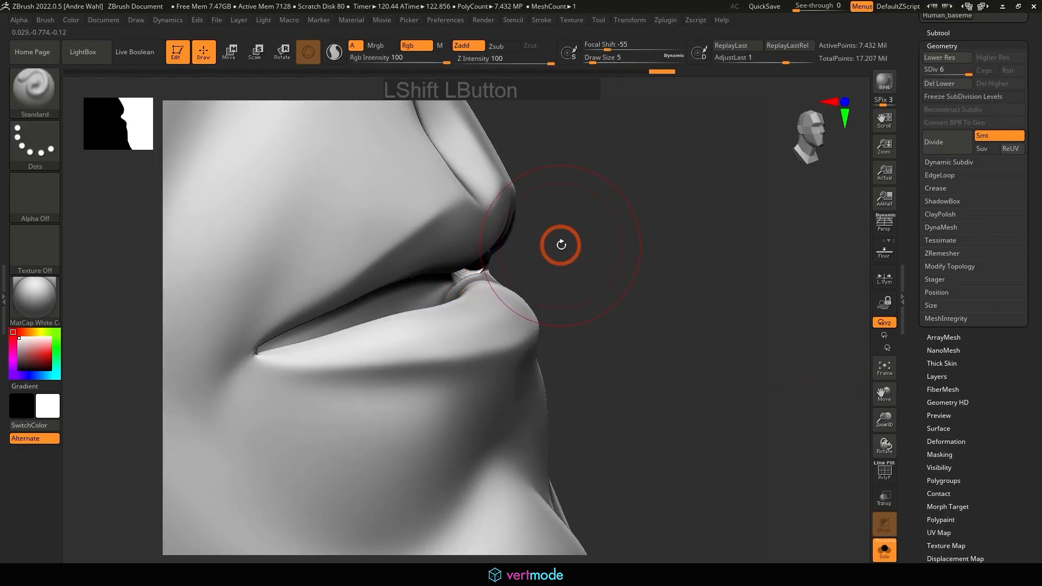
- Lower the basemesh to subdivision level 2 and smooth the mouth corners with a draw size of 1
click(933, 60)
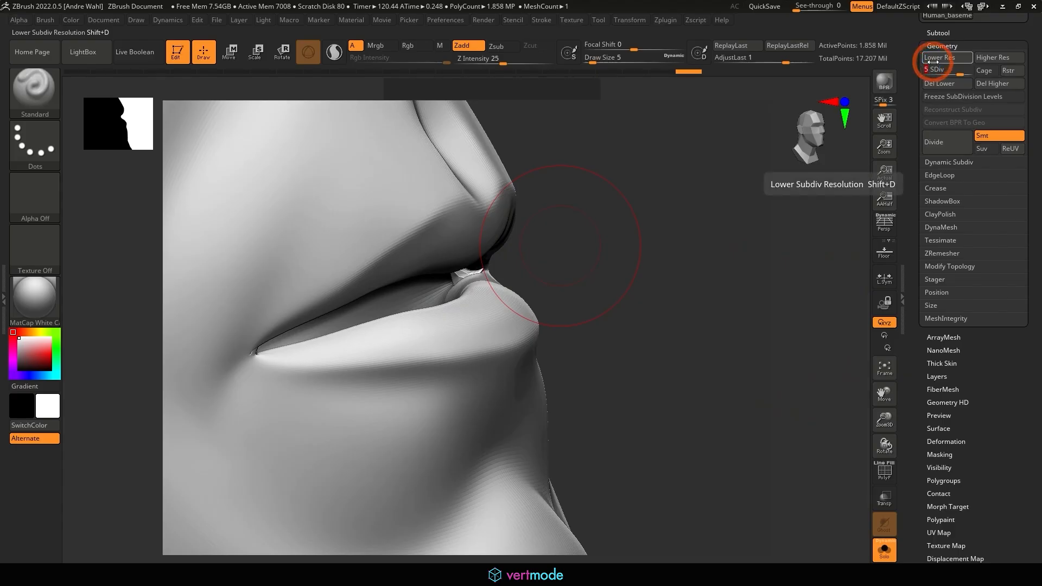
click(933, 59)
click(933, 59)
click(933, 59)
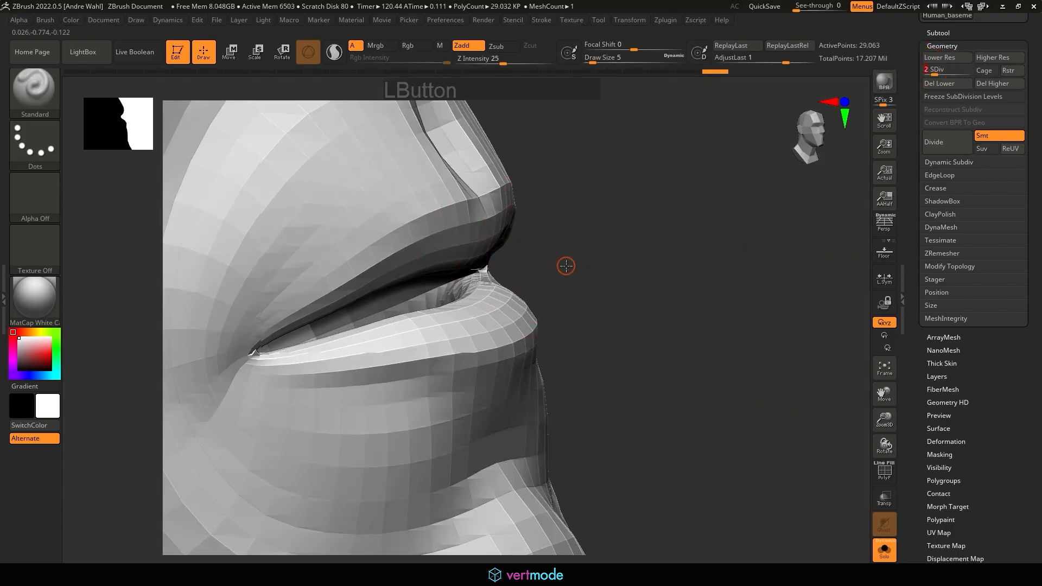
drag(566, 266, 543, 261)
key(bracketleft)
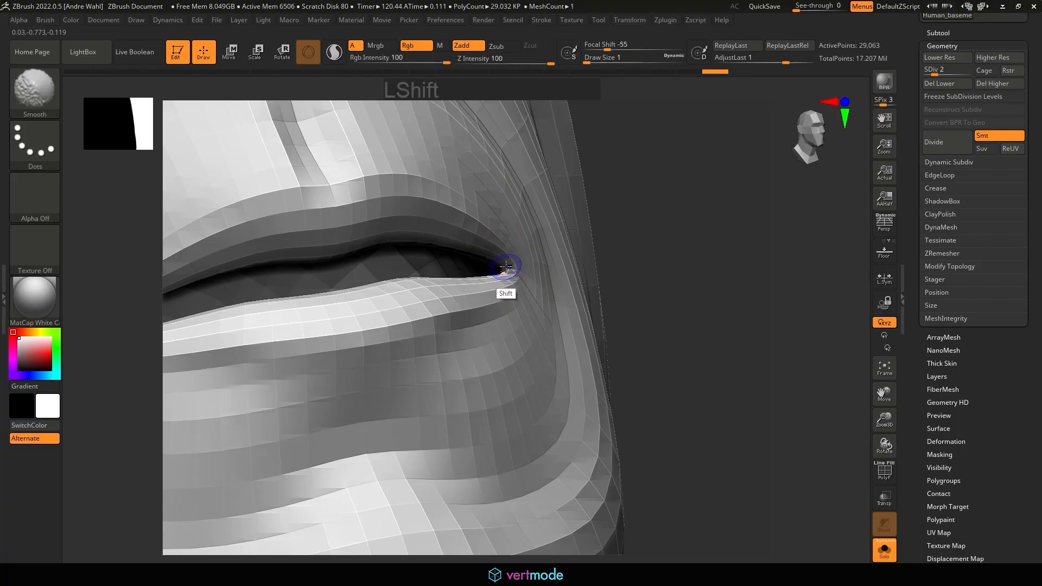
shift+drag(510, 269, 626, 239)
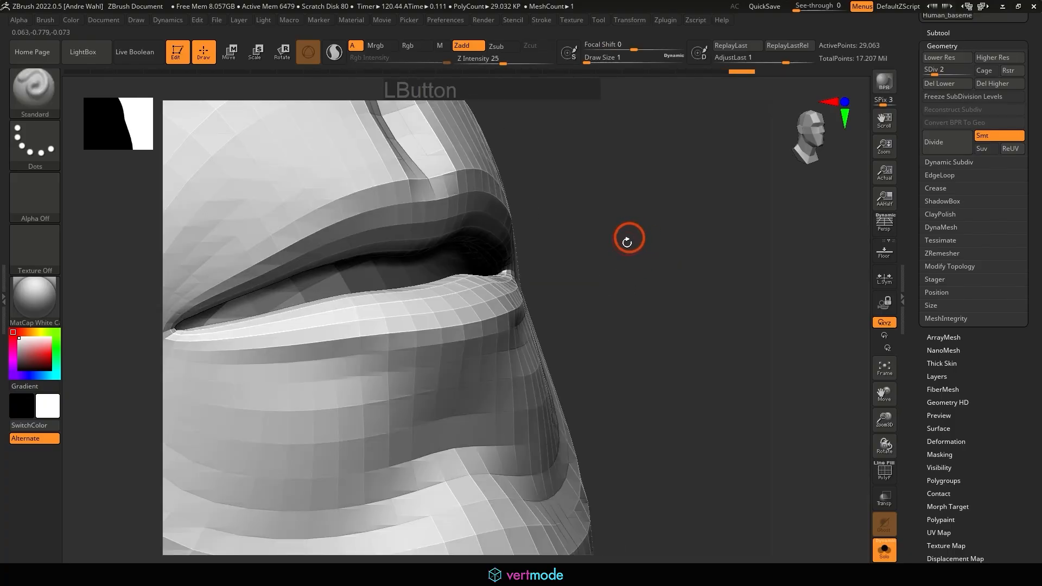
mouse_move(589, 272)
alt+mouse_down()
mouse_move(622, 304)
mouse_move(597, 251)
mouse_move(609, 256)
mouse_move(605, 265)
mouse_move(598, 249)
mouse_move(568, 255)
alt+mouse_up()
shift+drag(493, 281, 658, 210)
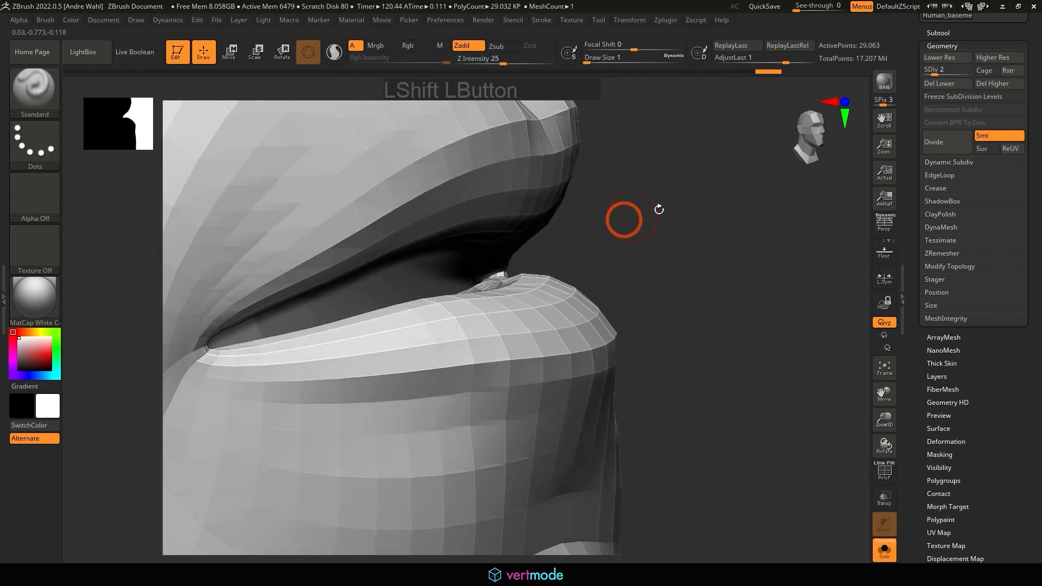
- Raise the basemesh to subdivision level 3 and smooth the mouth corners, undoing the last smoothing stroke
click(940, 69)
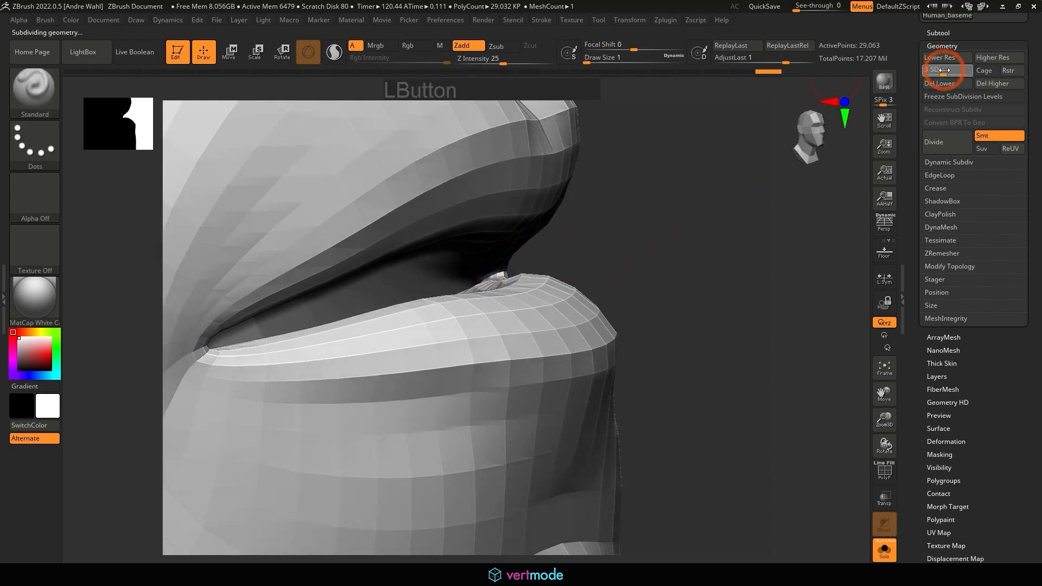
mouse_move(488, 278)
shift+mouse_down()
mouse_move(497, 269)
mouse_move(490, 259)
mouse_move(614, 255)
mouse_move(604, 242)
mouse_move(644, 262)
mouse_move(618, 248)
mouse_move(512, 273)
shift+mouse_up()
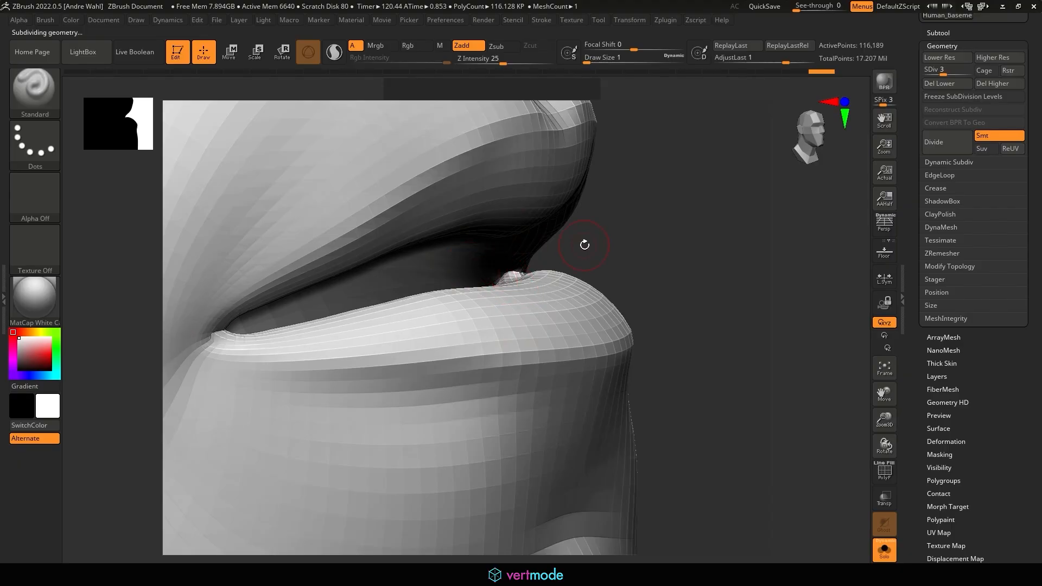
shift+drag(223, 339, 233, 328)
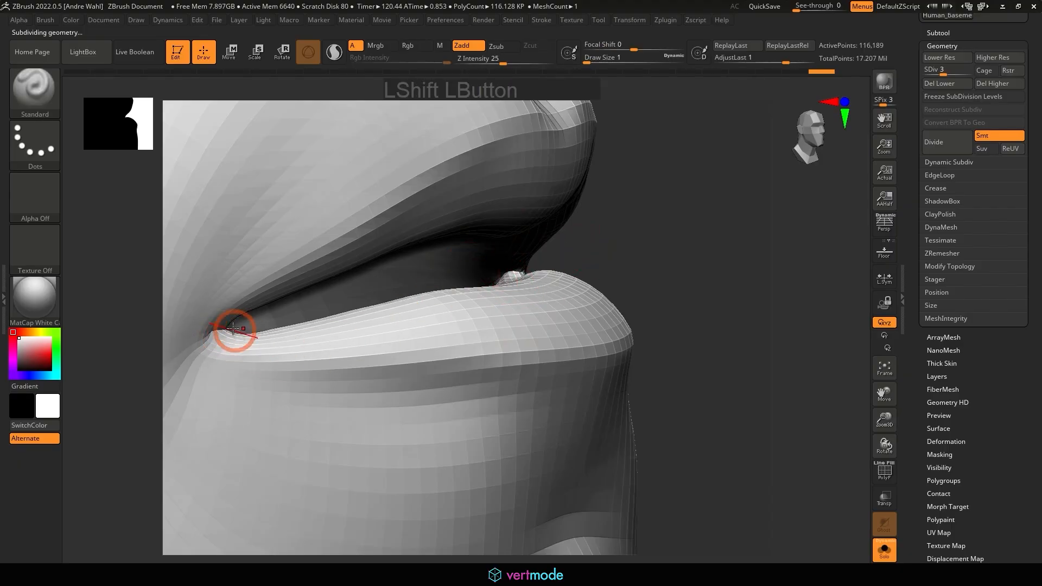
key(ctrl+z)
- Smooth both mouth corners at subdivision level 3 with a draw size of 4
mouse_move(693, 231)
alt+mouse_down()
mouse_move(657, 281)
mouse_move(699, 270)
alt+mouse_up()
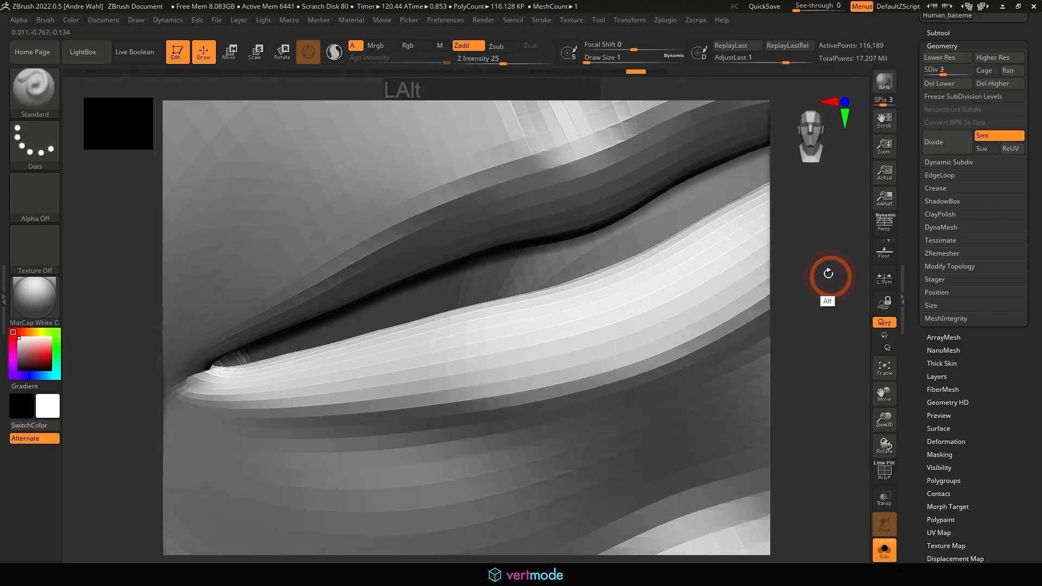
alt+drag(828, 274, 845, 303)
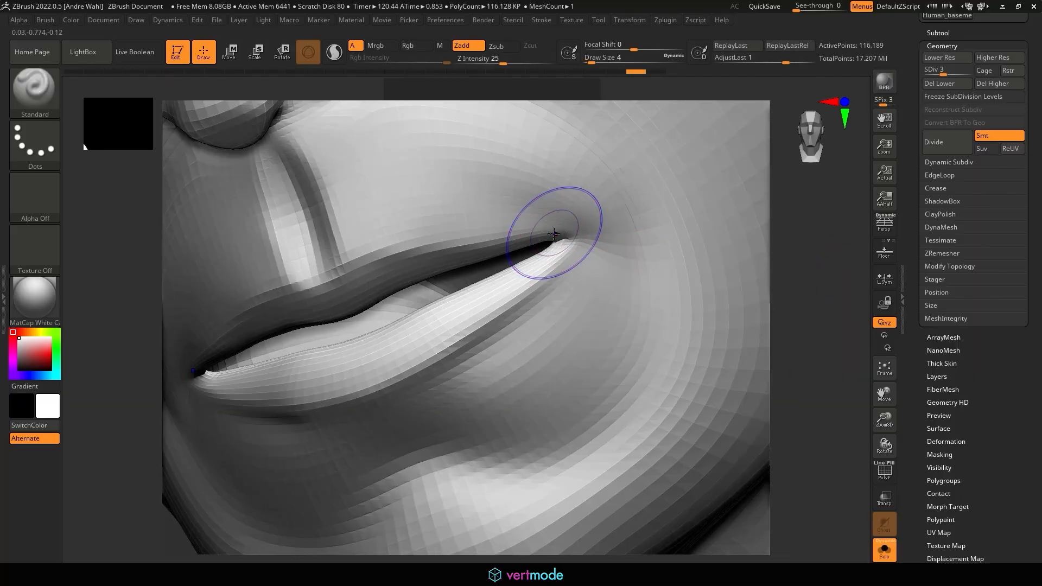
mouse_move(554, 234)
shift+mouse_down()
mouse_move(549, 217)
mouse_move(564, 249)
shift+mouse_up()
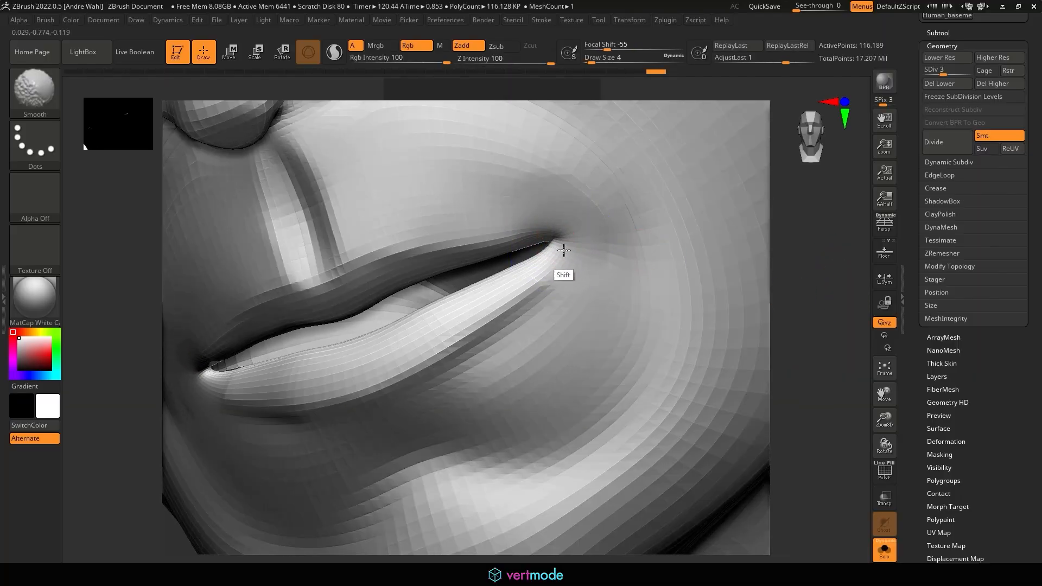
drag(814, 228, 833, 201)
mouse_move(553, 246)
shift+mouse_down()
mouse_move(535, 264)
mouse_move(548, 212)
mouse_move(583, 148)
shift+mouse_up()
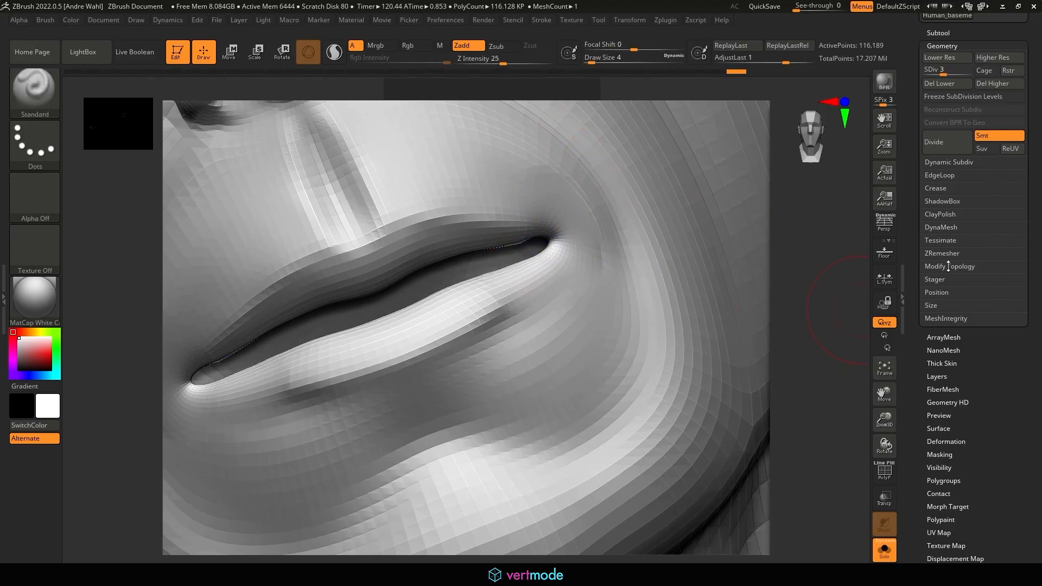
- Reproject the sculpt's detail onto the basemesh at subdivision level 3 and smooth the mouth corners with a draw size of 3
click(939, 34)
click(938, 511)
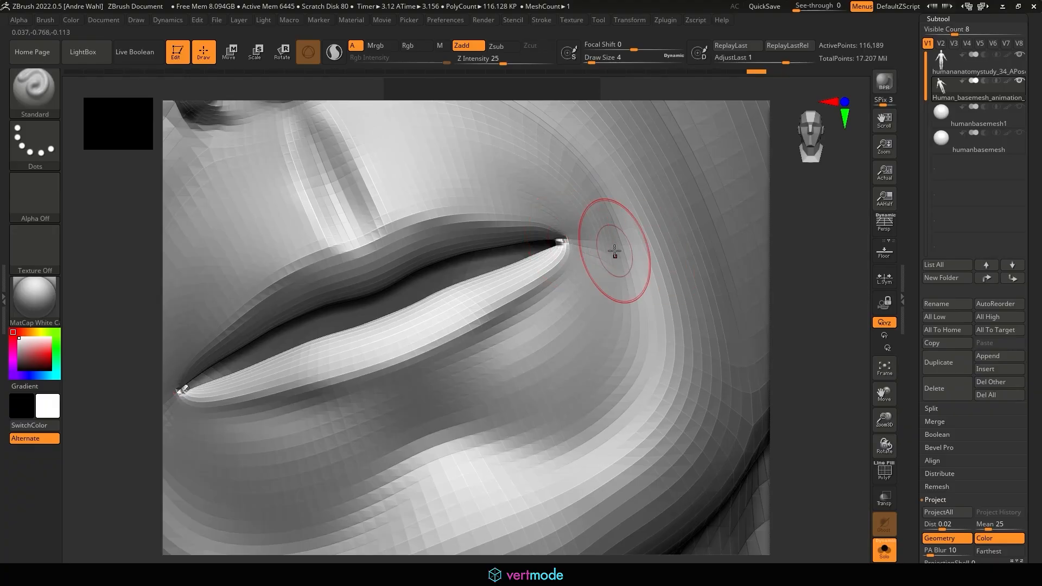
key(bracketleft)
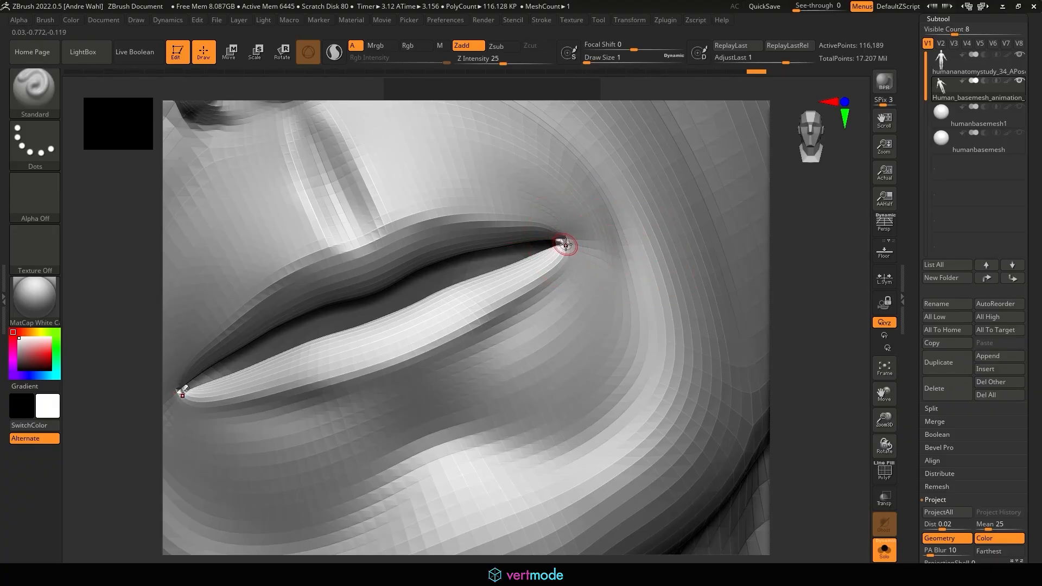
key(bracketright)
mouse_move(559, 239)
shift+mouse_down()
mouse_move(551, 233)
mouse_move(597, 263)
shift+mouse_up()
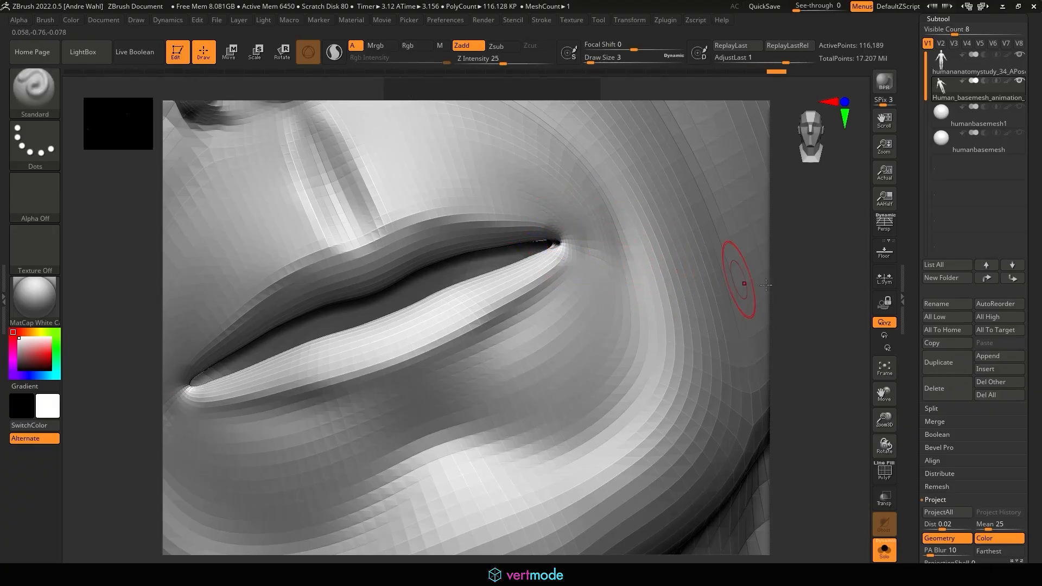
drag(810, 288, 804, 258)
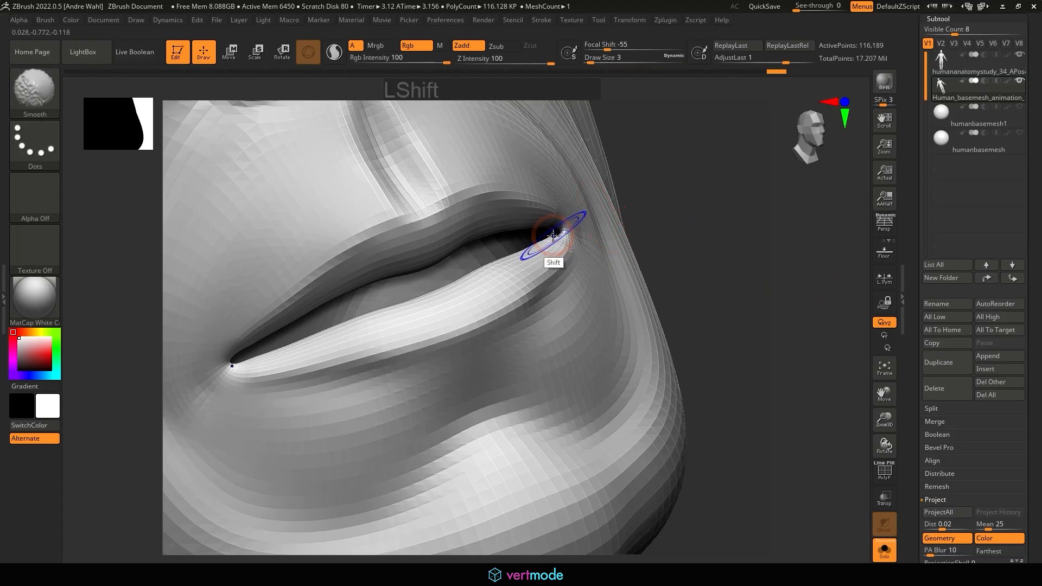
shift+drag(552, 235, 559, 236)
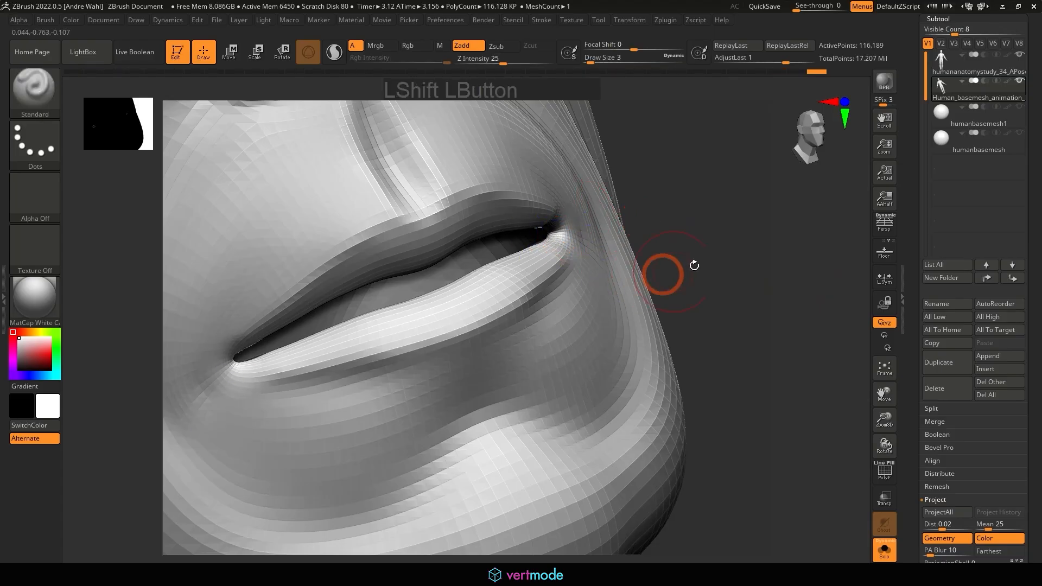
mouse_move(756, 247)
alt+mouse_down()
mouse_move(747, 300)
mouse_move(734, 302)
mouse_move(728, 256)
alt+mouse_up()
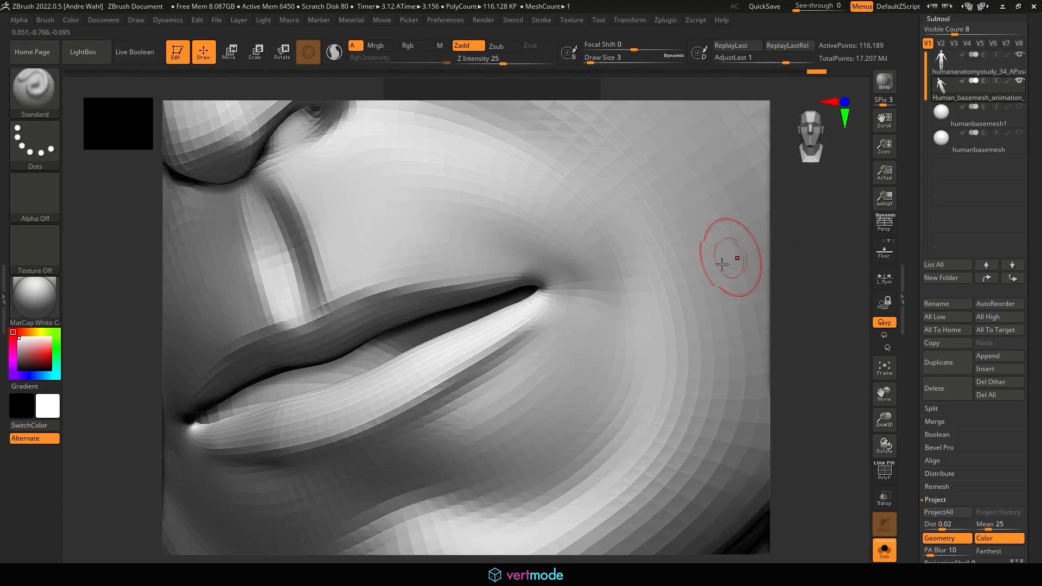
- Reopen the Geometry settings, raise the basemesh to subdivision level 4 and smooth the mouth corners
click(929, 19)
click(939, 33)
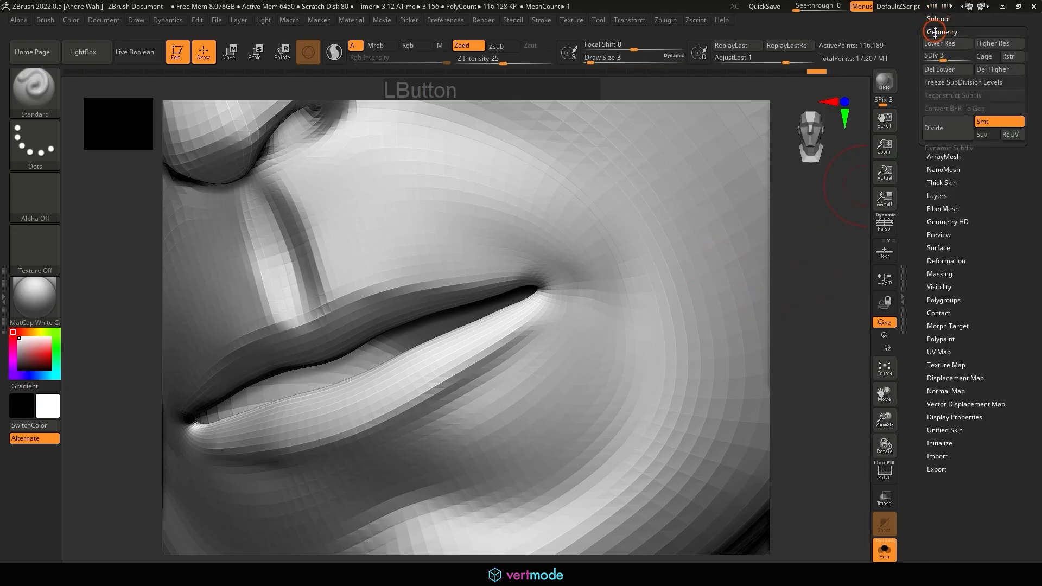
drag(946, 60, 953, 59)
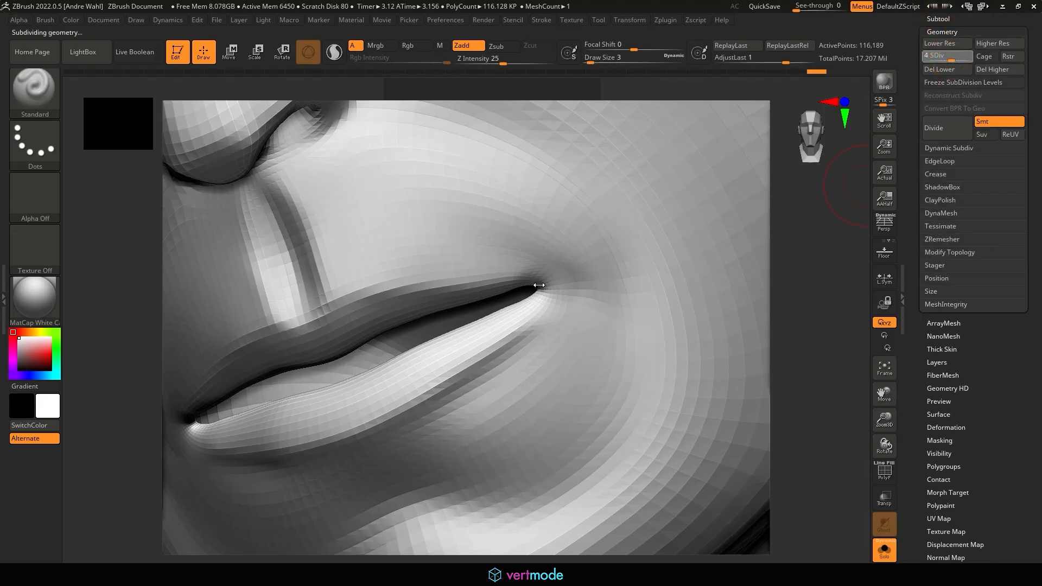
key(shift)
shift+drag(540, 296, 513, 301)
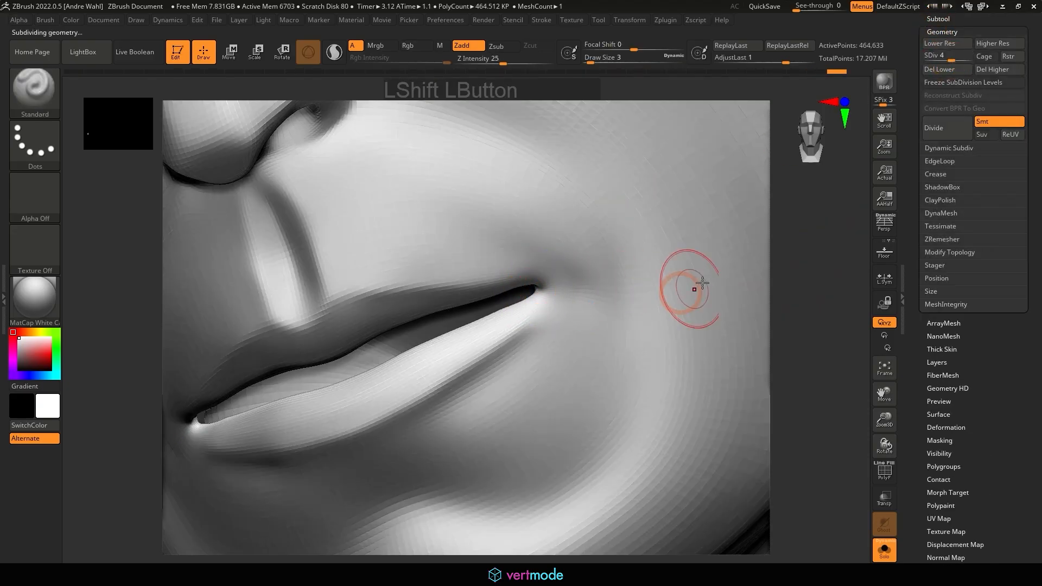
drag(798, 250, 813, 237)
mouse_move(532, 285)
shift+mouse_down()
mouse_move(529, 299)
mouse_move(514, 281)
mouse_move(530, 294)
shift+mouse_up()
mouse_move(760, 293)
mouse_down()
mouse_move(651, 300)
mouse_move(668, 302)
mouse_up()
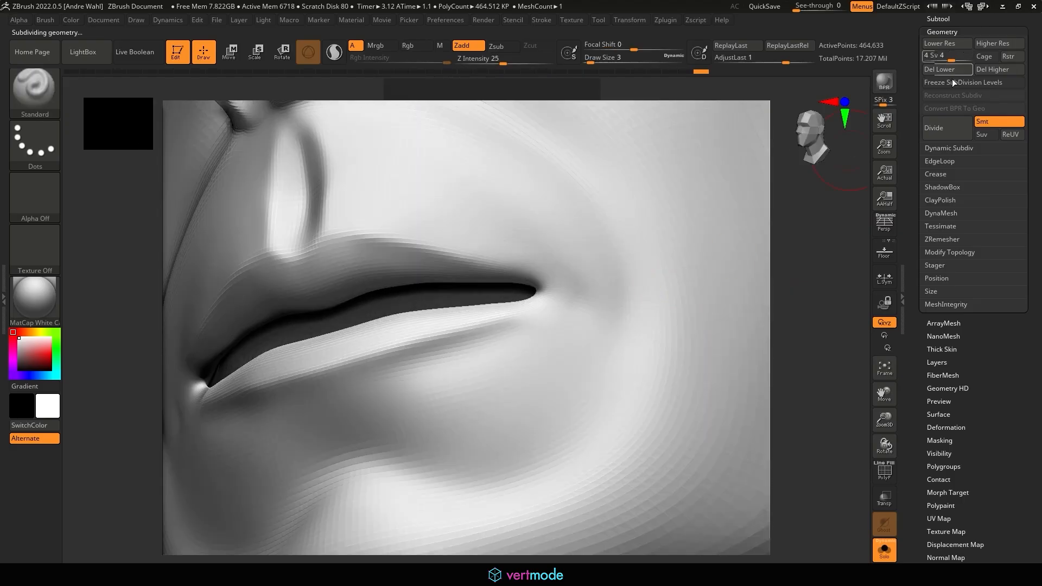
- Raise the basemesh to subdivision level 5 and smooth both mouth corners
drag(952, 55, 959, 58)
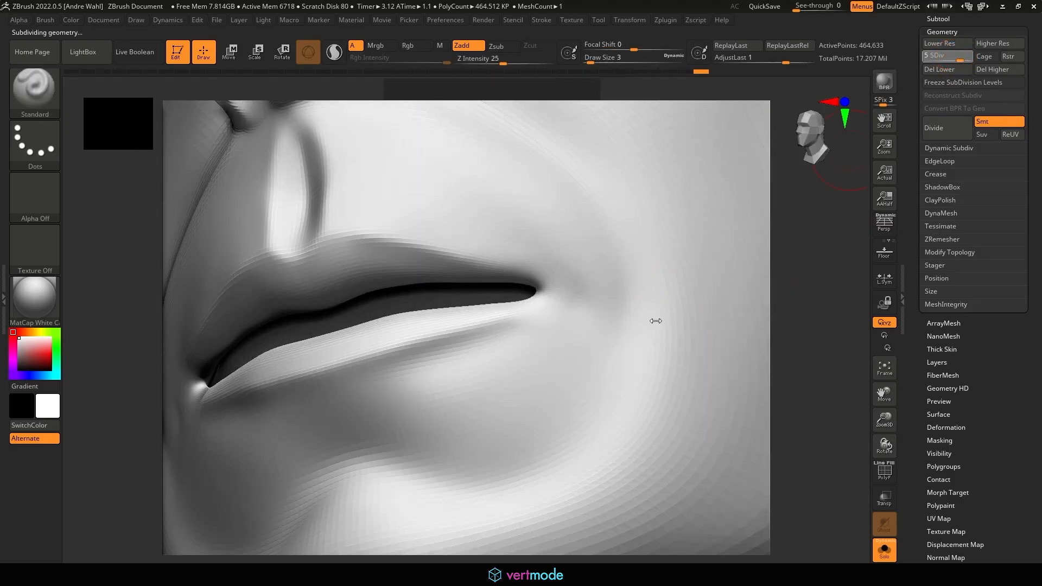
shift+drag(533, 286, 536, 294)
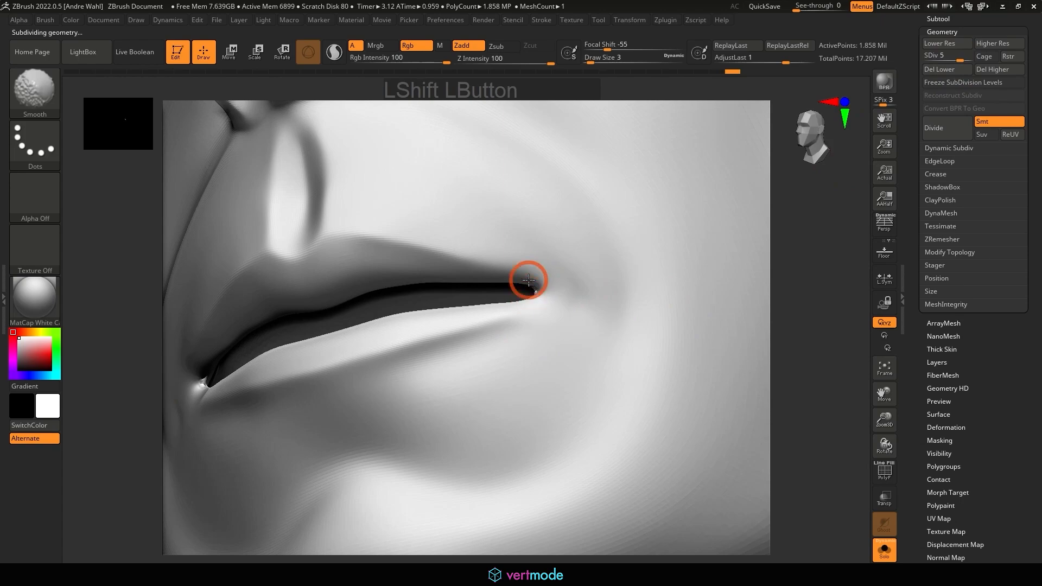
mouse_move(773, 293)
mouse_down()
mouse_move(844, 288)
mouse_move(740, 304)
mouse_move(721, 295)
mouse_up()
mouse_move(828, 310)
alt+mouse_down()
mouse_move(797, 361)
mouse_move(844, 326)
alt+mouse_up()
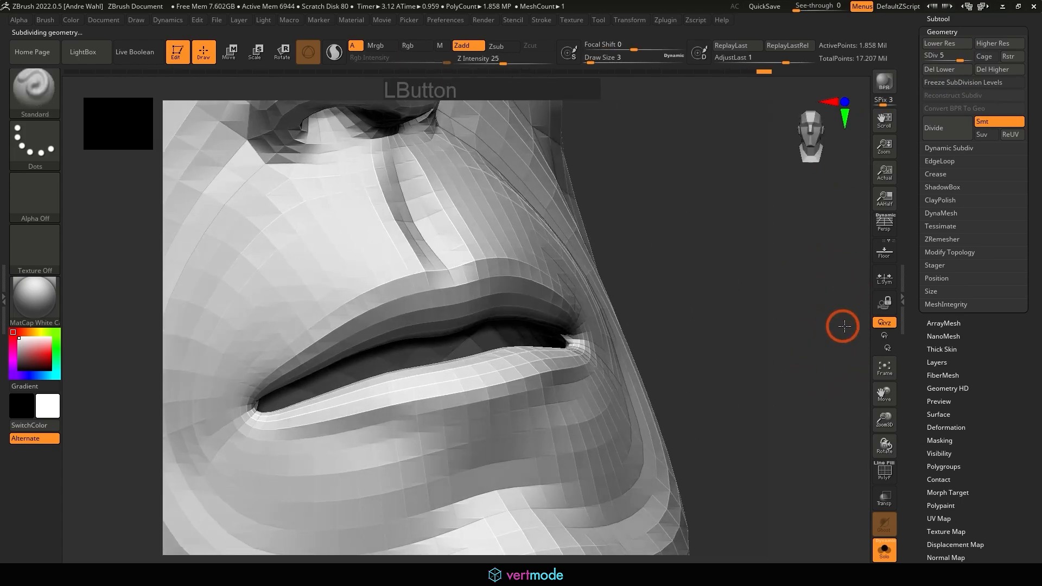
shift+drag(576, 348, 568, 355)
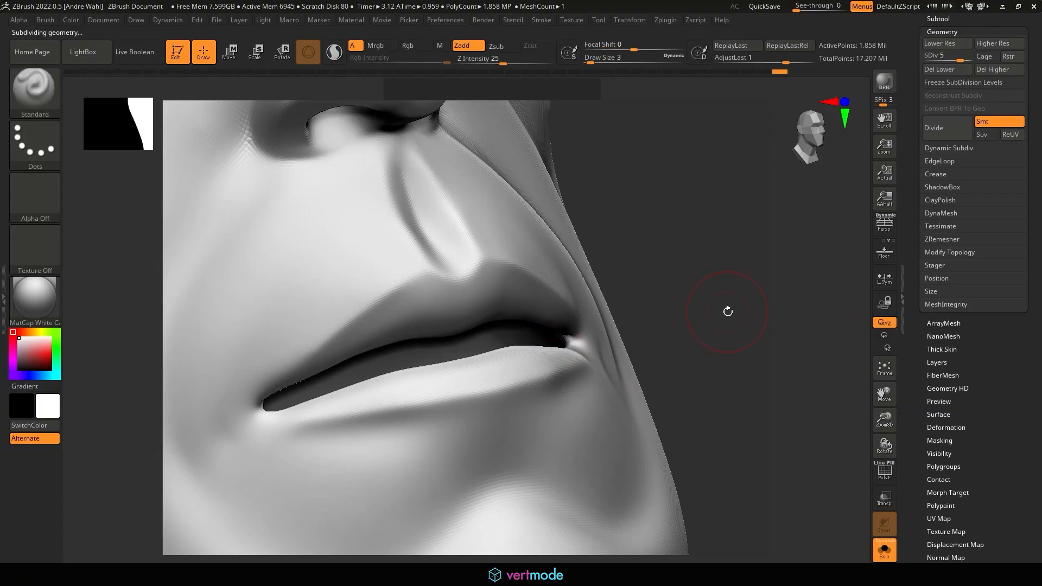
mouse_move(727, 309)
mouse_down()
mouse_move(788, 344)
mouse_move(802, 266)
mouse_up()
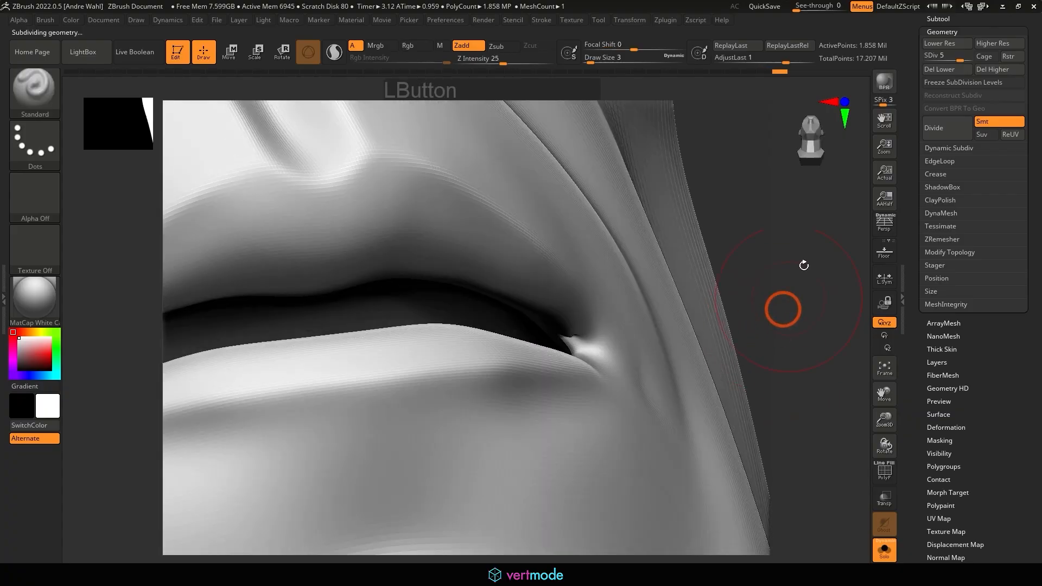
- Lower the basemesh to subdivision level 4 to smooth the mouth corner, and smooth it again at level 5
click(953, 58)
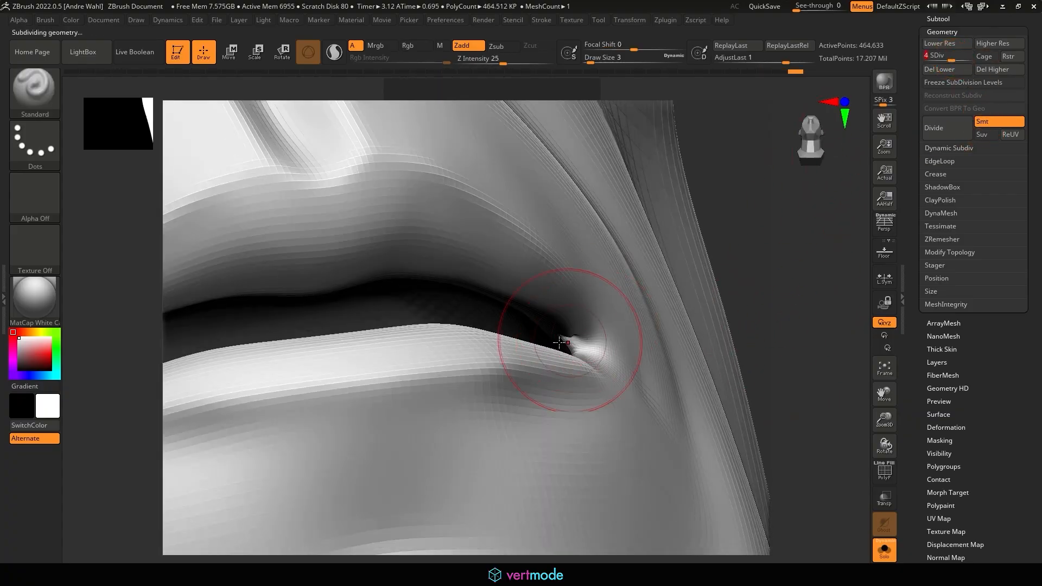
shift+drag(571, 354, 578, 352)
shift+drag(576, 315, 563, 341)
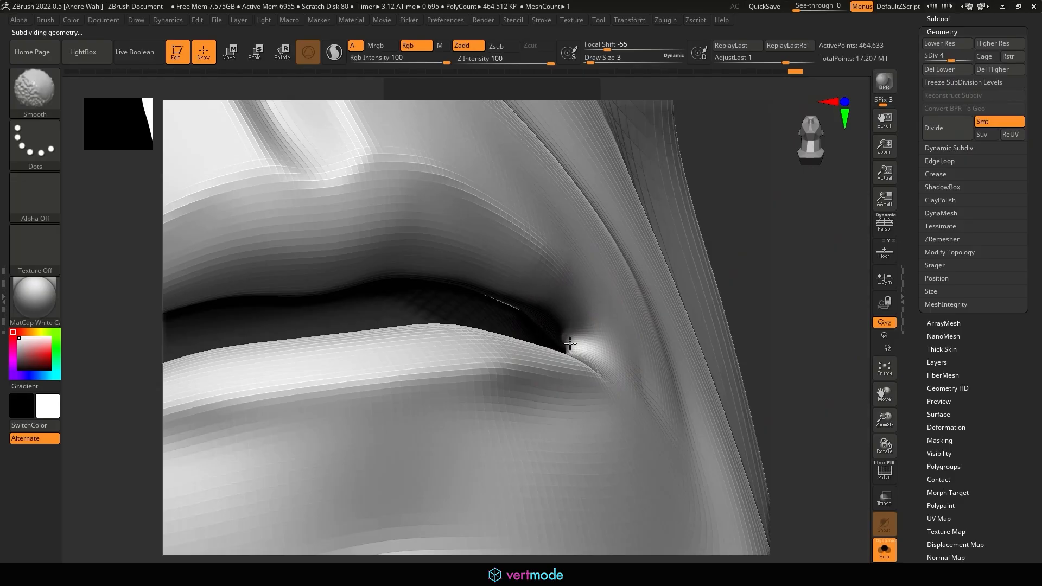
click(951, 57)
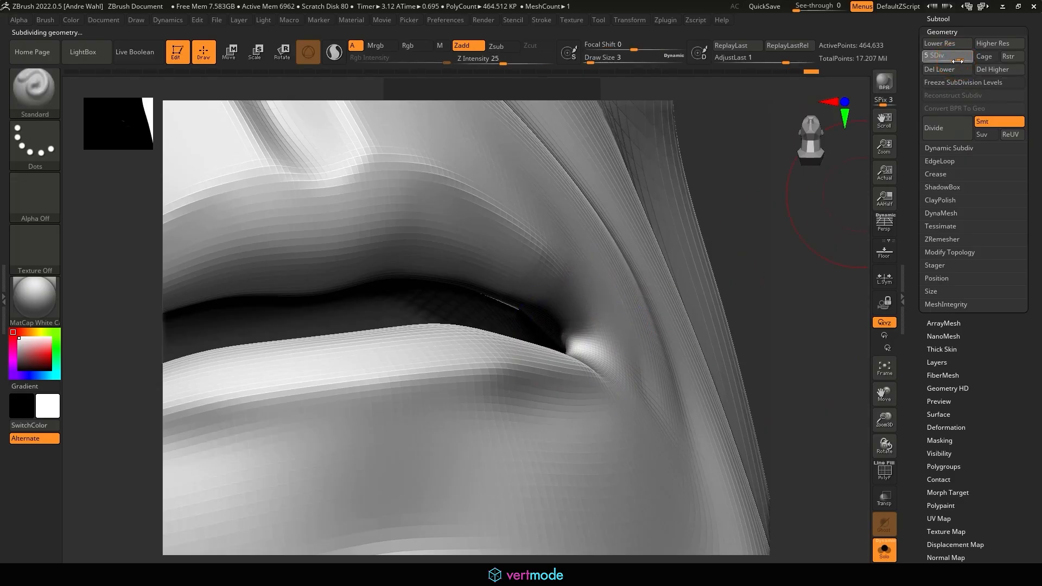
shift+drag(568, 340, 566, 350)
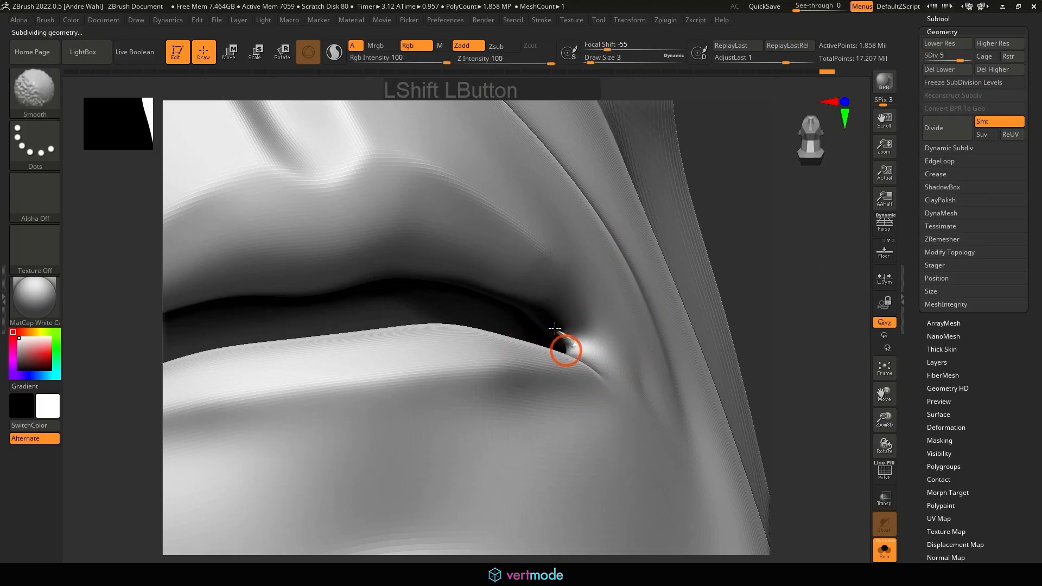
drag(816, 258, 786, 265)
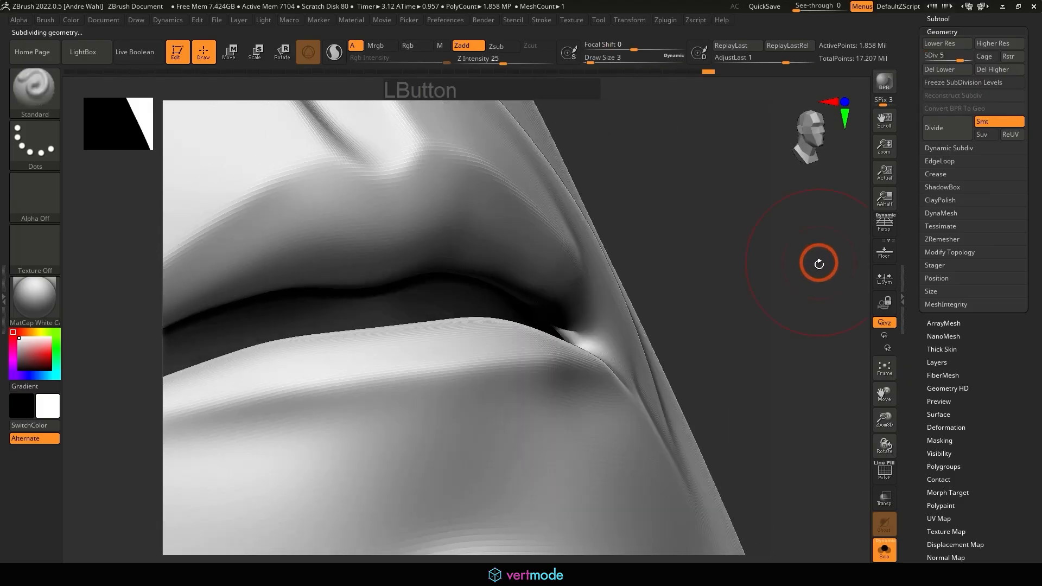
- Smooth the mouth corner at subdivision level 3 with a draw size of 1, and again at level 4
click(944, 57)
drag(933, 57, 941, 60)
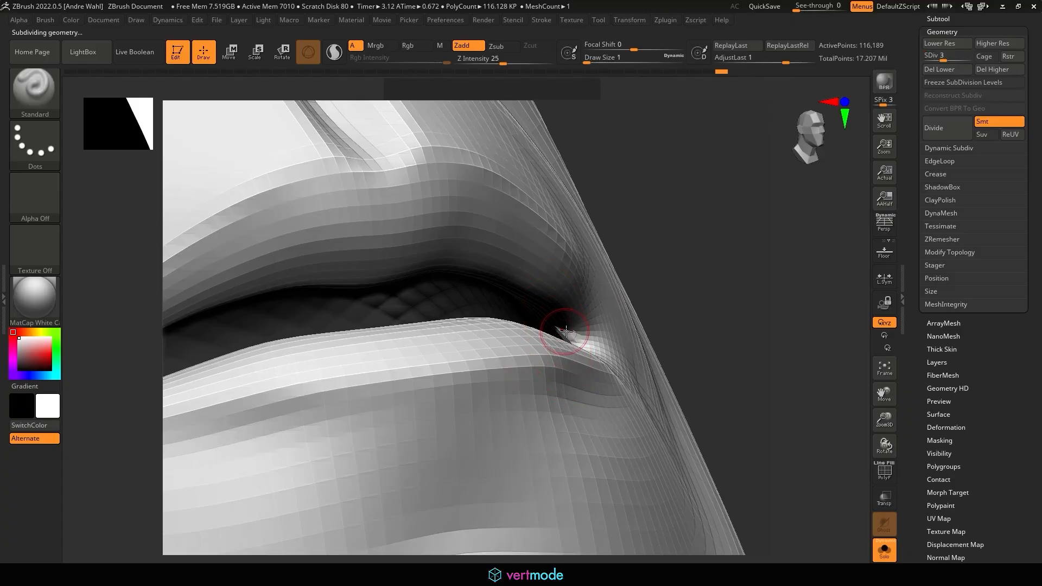
mouse_move(553, 328)
shift+mouse_down()
mouse_move(548, 309)
mouse_move(565, 332)
mouse_move(569, 326)
shift+mouse_up()
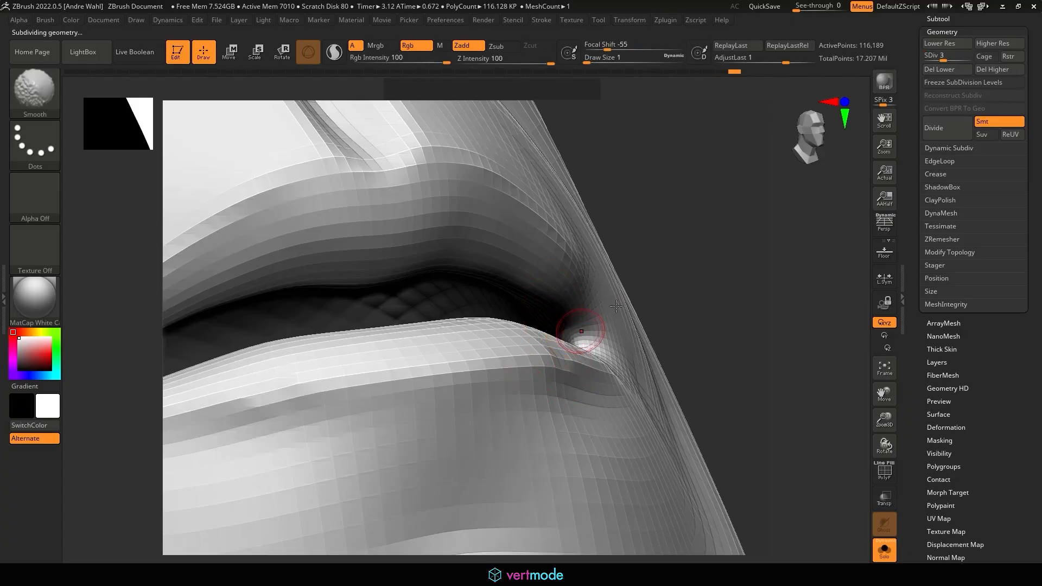
drag(684, 304, 759, 281)
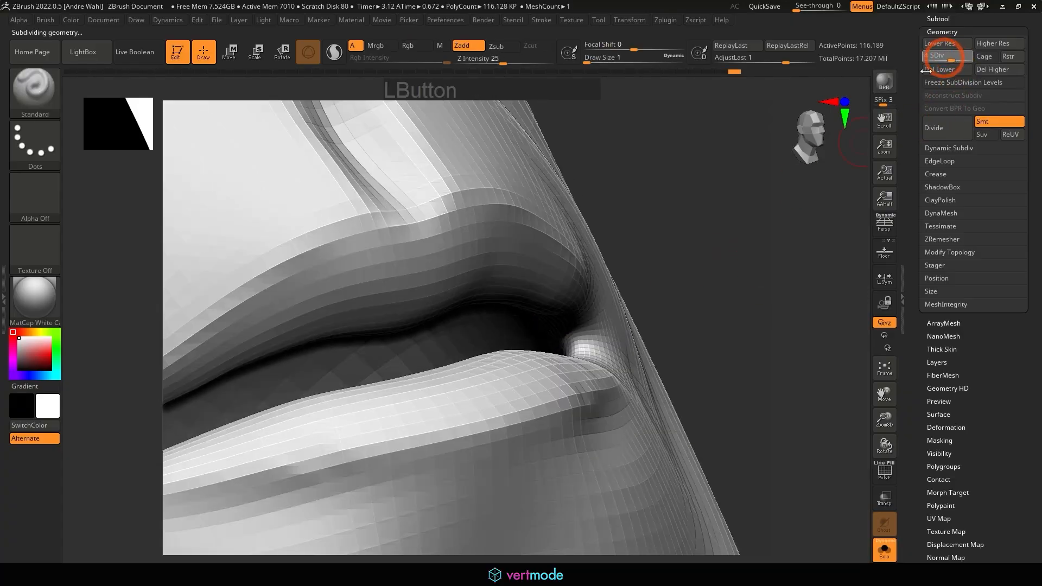
mouse_move(573, 332)
shift+mouse_down()
mouse_move(560, 330)
mouse_move(570, 342)
shift+mouse_up()
- Raise the basemesh to subdivision level 5 and smooth the inner edge of the mouth corner up close
drag(950, 57, 956, 55)
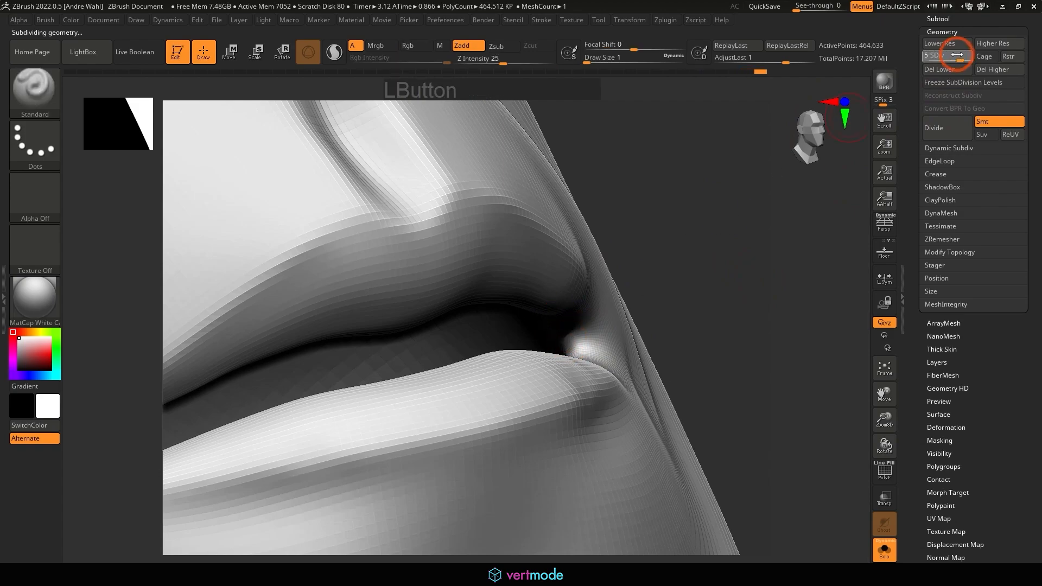
key(shift)
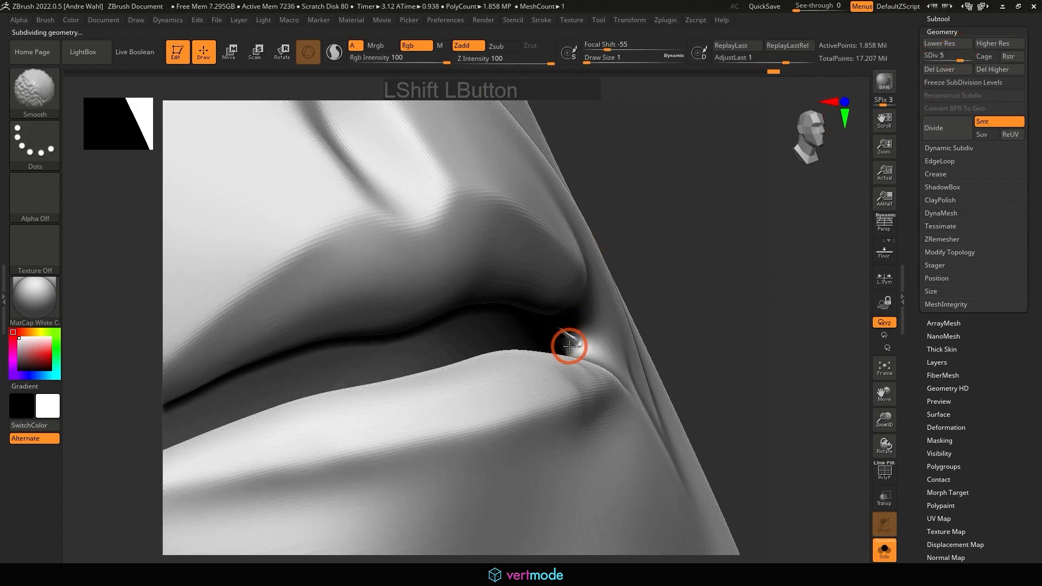
shift+drag(560, 331, 544, 319)
mouse_move(685, 312)
alt+mouse_down()
mouse_move(730, 333)
mouse_move(751, 310)
mouse_move(505, 321)
mouse_move(492, 311)
alt+mouse_up()
alt+drag(605, 301, 629, 328)
mouse_move(630, 329)
mouse_down()
mouse_move(665, 367)
mouse_move(708, 272)
mouse_move(731, 268)
mouse_move(716, 268)
mouse_move(562, 372)
mouse_move(458, 326)
mouse_move(502, 421)
mouse_up()
mouse_move(684, 354)
alt+mouse_down()
mouse_move(677, 342)
mouse_move(652, 342)
alt+mouse_up()
mouse_move(559, 329)
shift+mouse_down()
mouse_move(486, 318)
mouse_move(534, 307)
shift+mouse_up()
drag(845, 380, 811, 339)
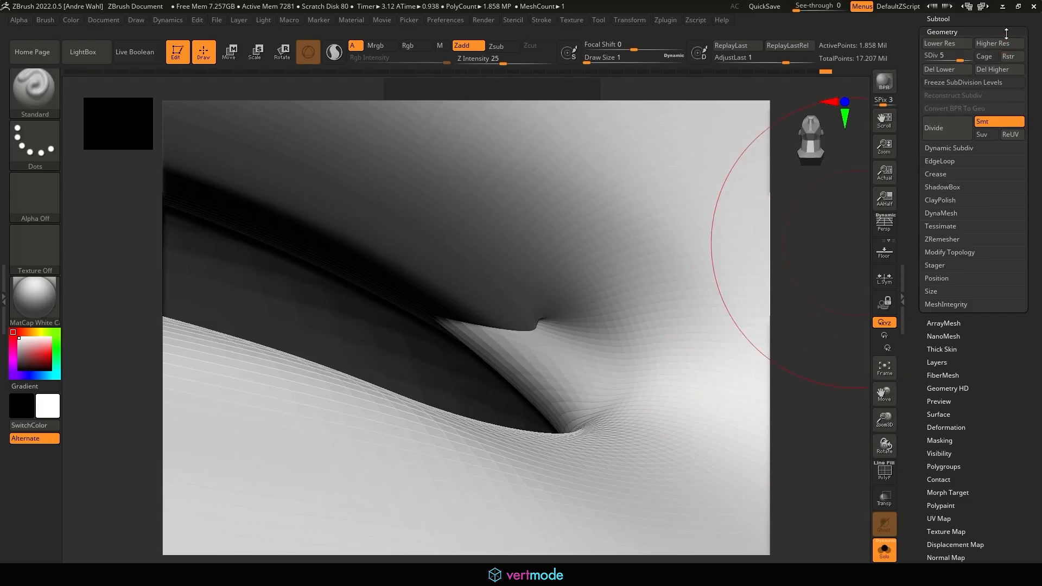
- Lower the basemesh to subdivision level 2 and frame the whole body
click(945, 55)
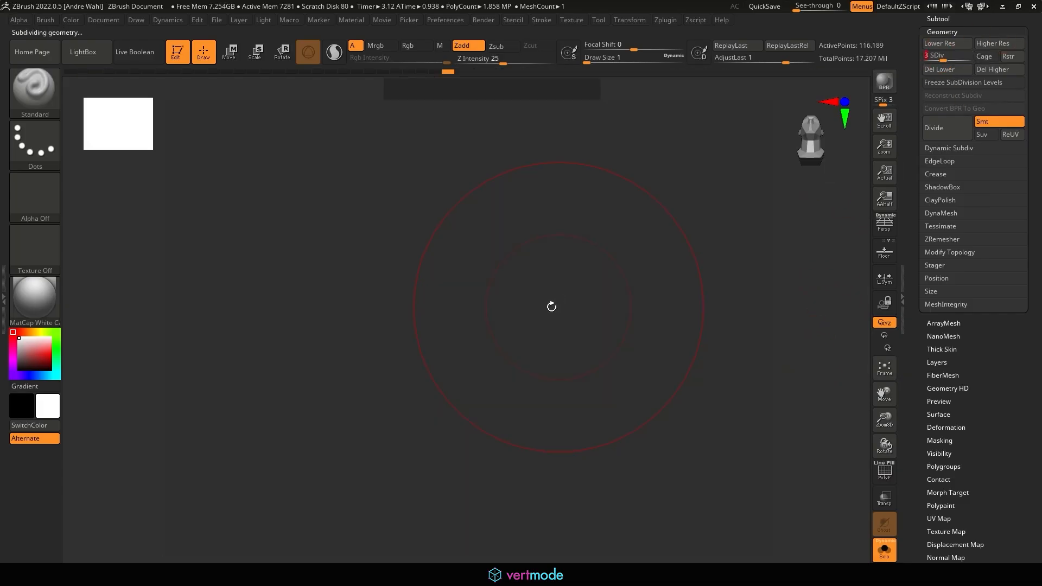
click(934, 55)
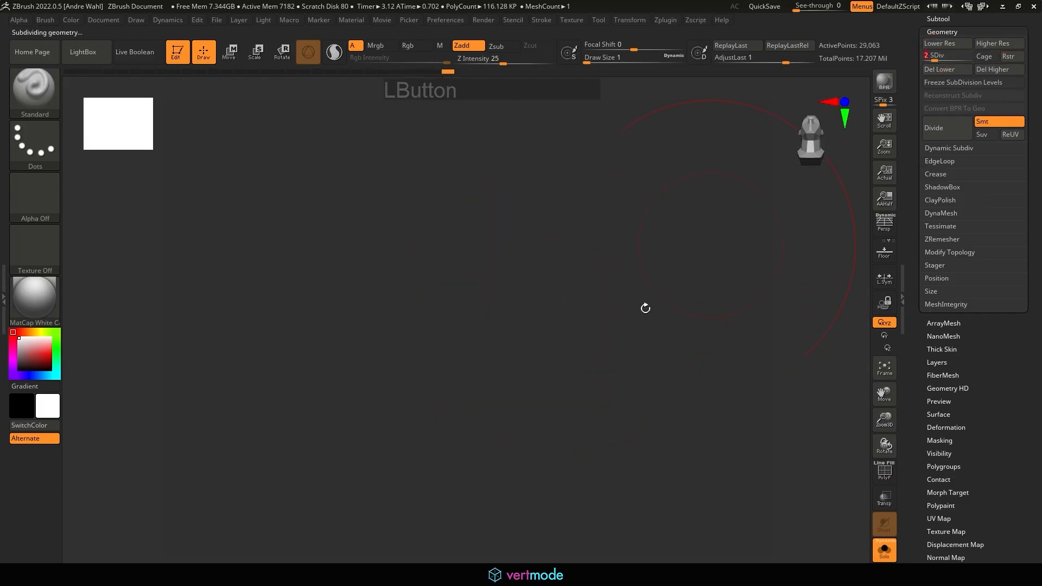
alt+drag(737, 298, 669, 403)
key(f)
alt+drag(689, 342, 686, 480)
- Switch to Maya and examine the topology around the mouth of the retopologized human mesh
key(alt+Tab)
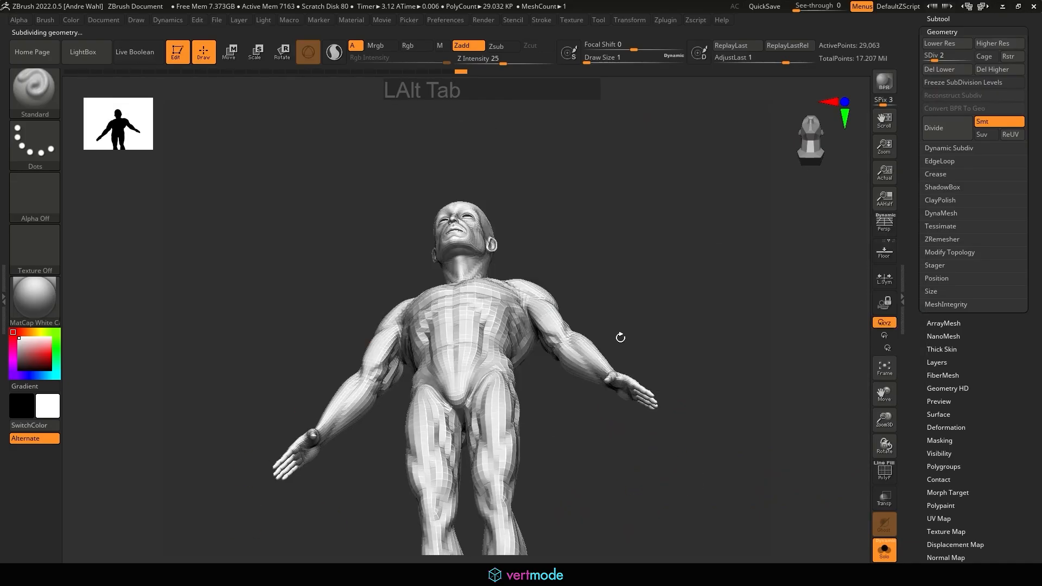
click(1002, 7)
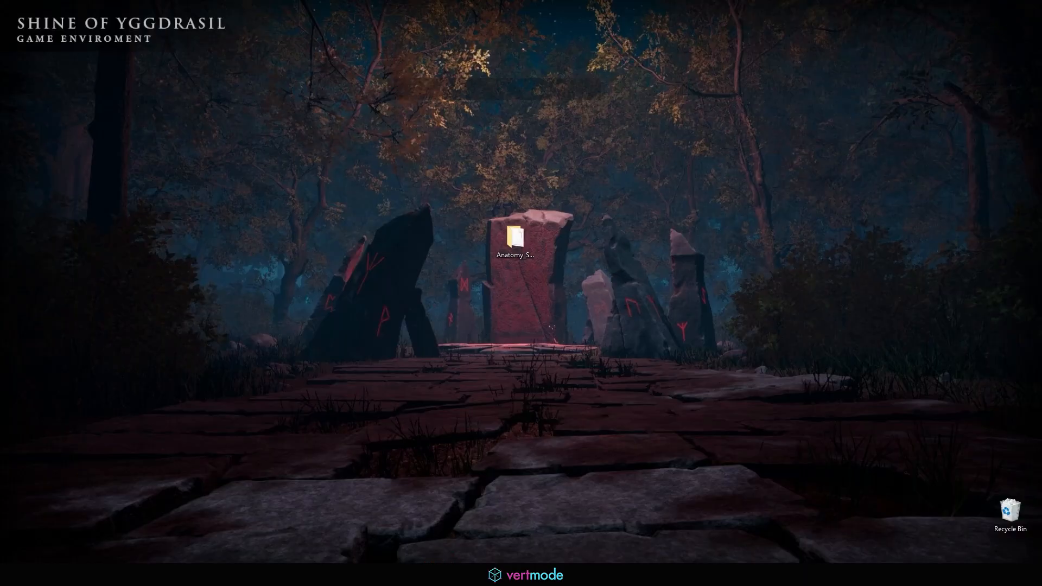
key(alt+Tab)
click(349, 230)
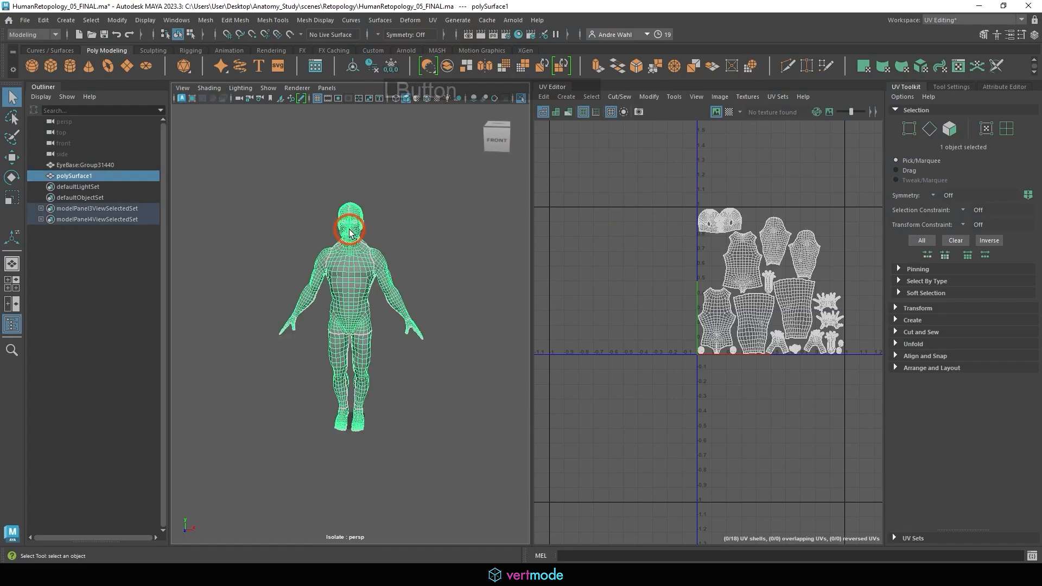
key(f)
alt+middle_drag(376, 223, 425, 370)
alt+right_drag(429, 364, 705, 304)
alt+middle_drag(488, 317, 298, 307)
alt+right_drag(298, 307, 357, 258)
- Select a face beside the mouth corner, frame it and inspect the corner in smooth preview
right_drag(404, 165, 407, 189)
click(406, 166)
key(f)
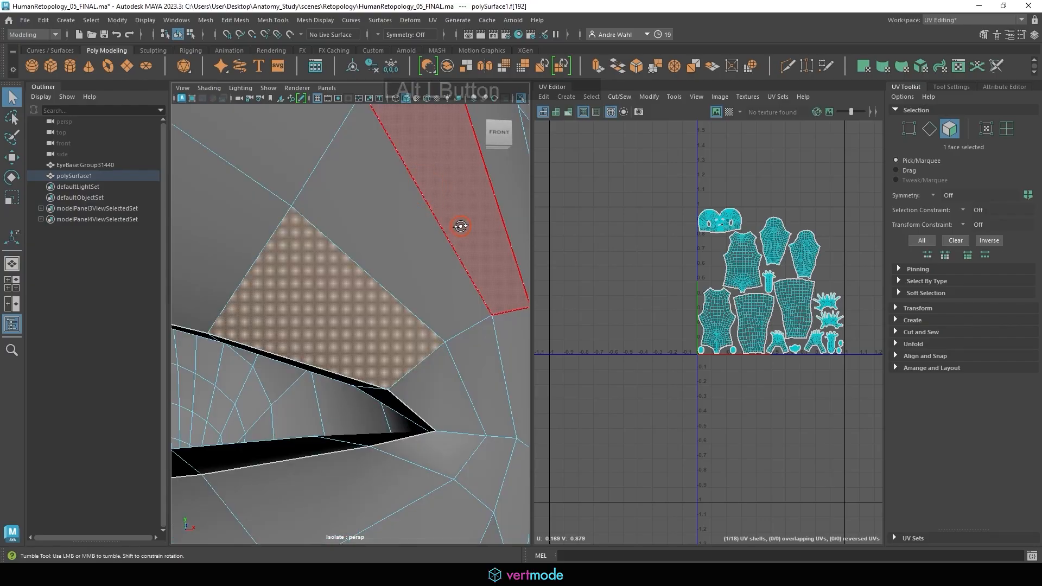
key(3)
alt+middle_drag(413, 383, 296, 359)
- Switch back to ZBrush and smooth the mouth corners at subdivision level 2
key(Tab)
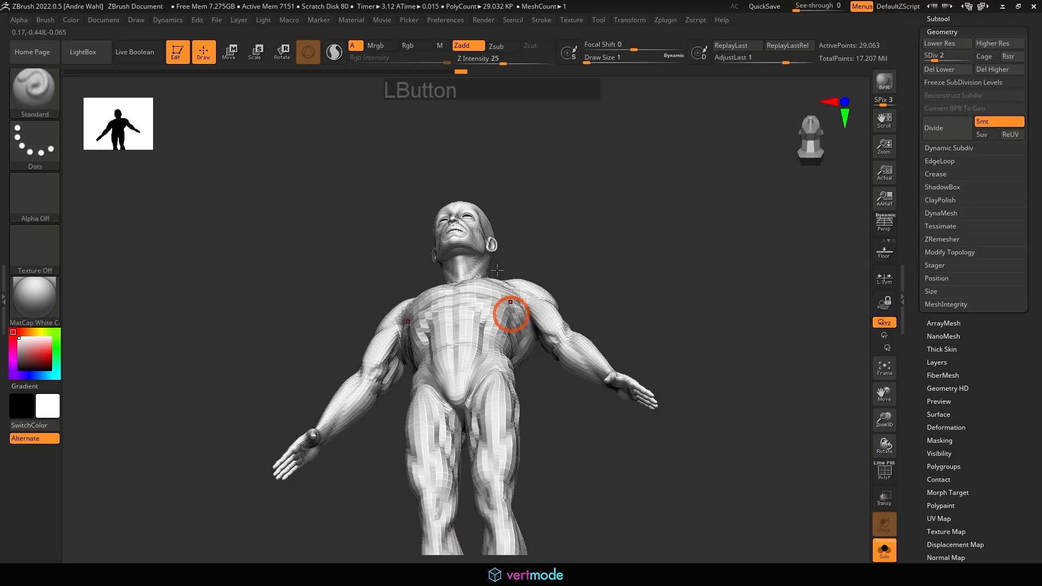
mouse_move(512, 309)
mouse_down()
mouse_move(600, 288)
mouse_move(599, 269)
mouse_move(738, 365)
mouse_move(744, 340)
mouse_move(709, 351)
mouse_move(706, 277)
mouse_move(734, 235)
mouse_move(763, 246)
mouse_move(727, 235)
mouse_up()
key(shift)
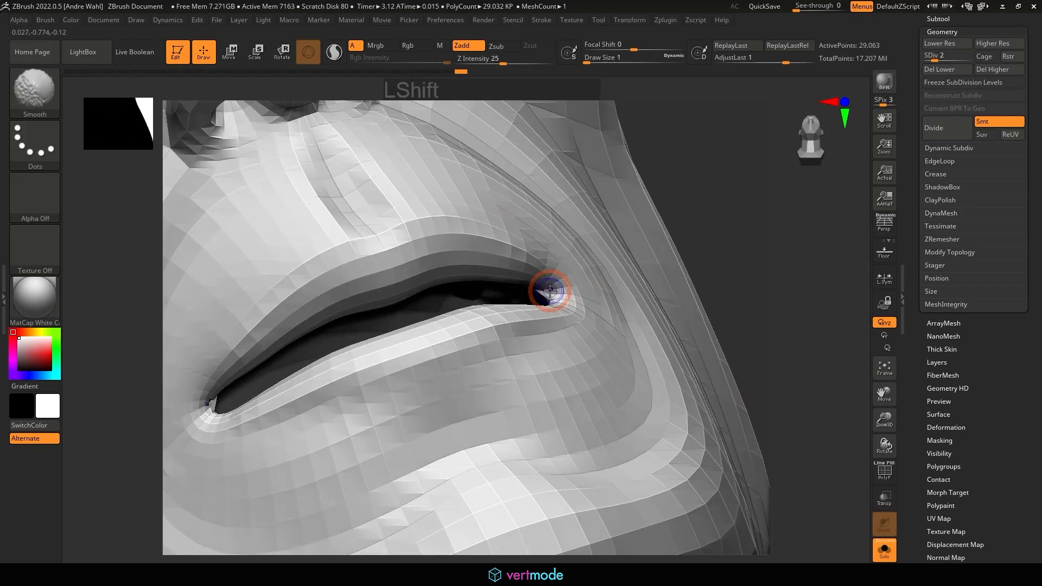
shift+drag(549, 292, 543, 291)
click(937, 59)
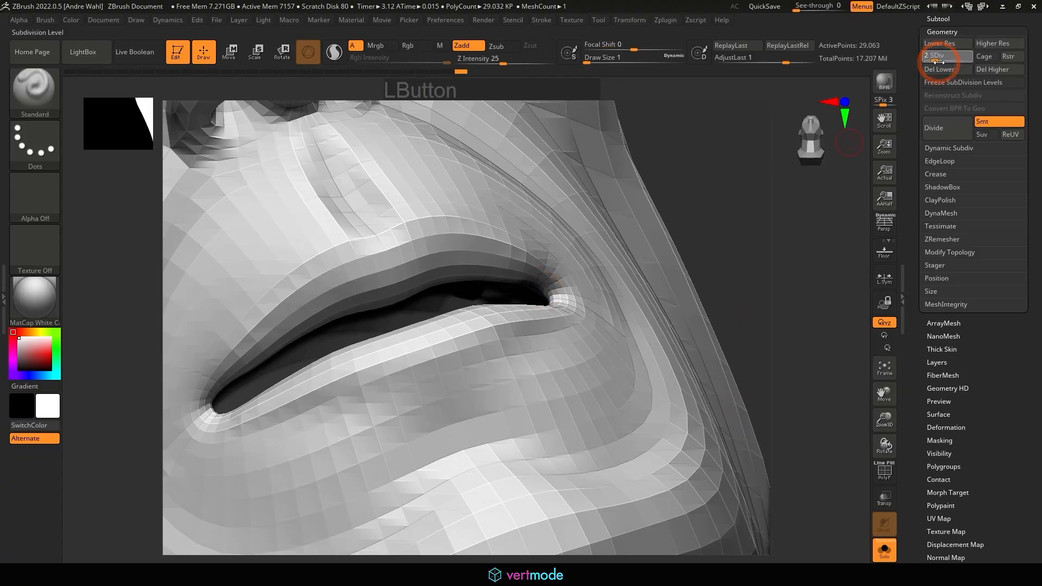
- Smooth the spikes at the mouth corner on subdivision level 3 and again on level 4
key(shift)
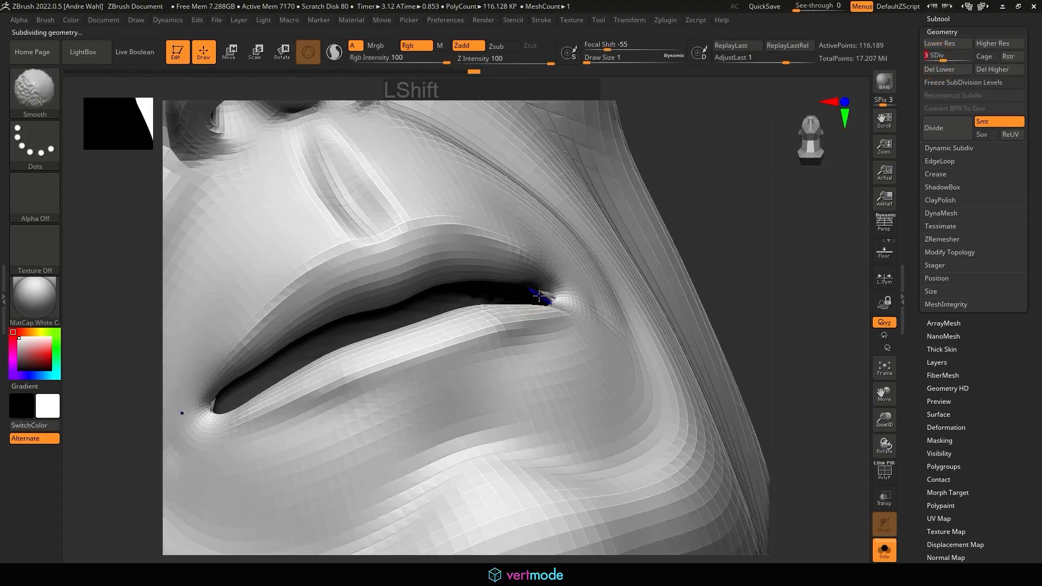
shift+drag(550, 293, 551, 293)
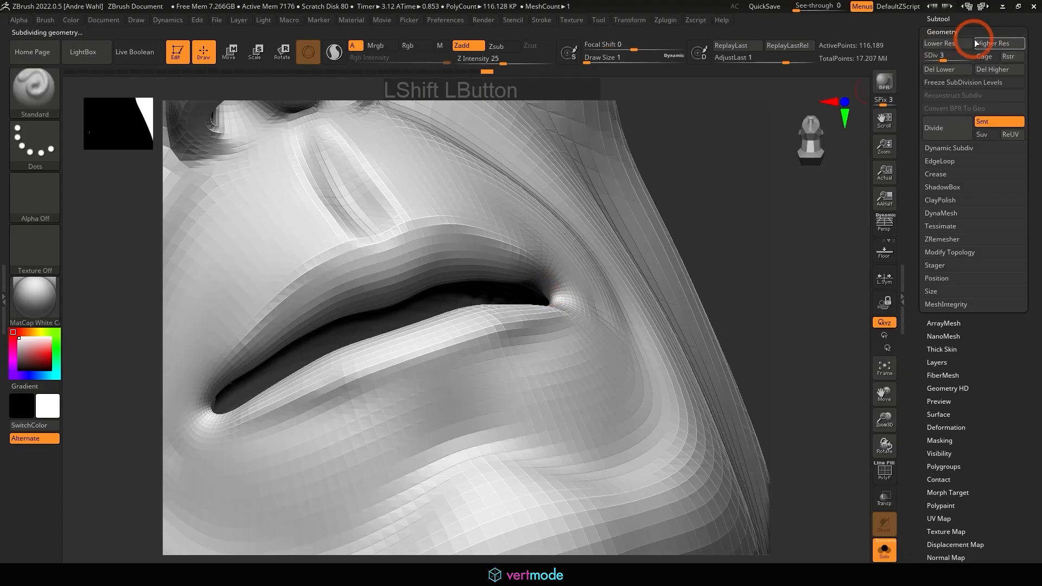
click(946, 57)
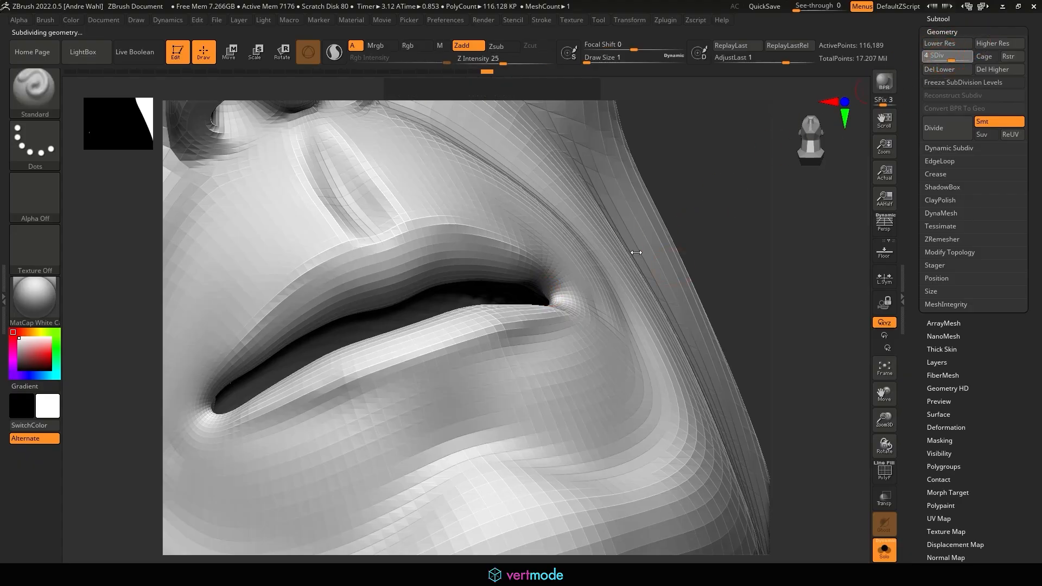
shift+drag(542, 296, 543, 281)
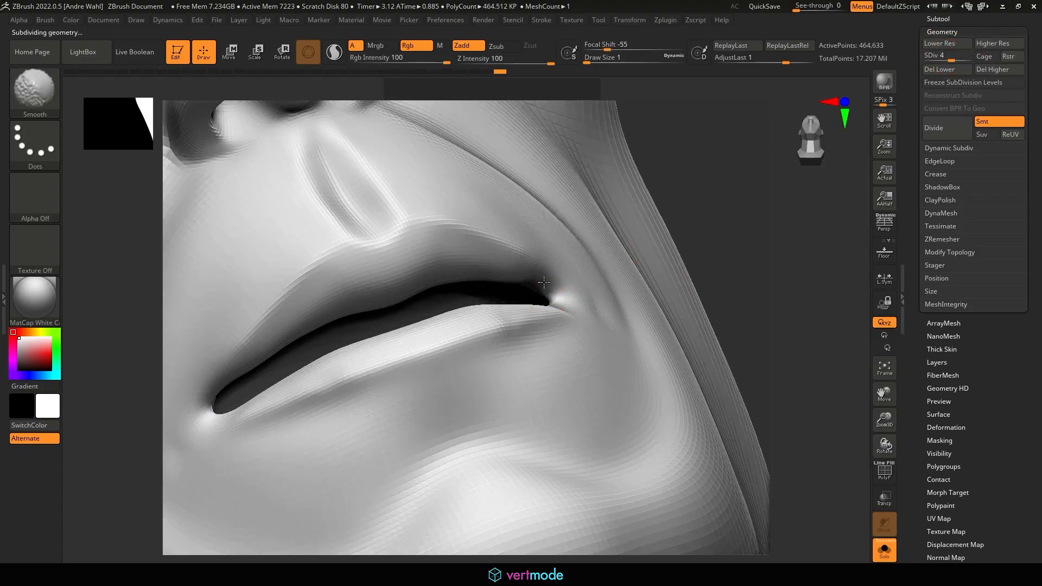
- Raise the basemesh to subdivision level 5 and smooth around and inside the mouth corner
click(953, 60)
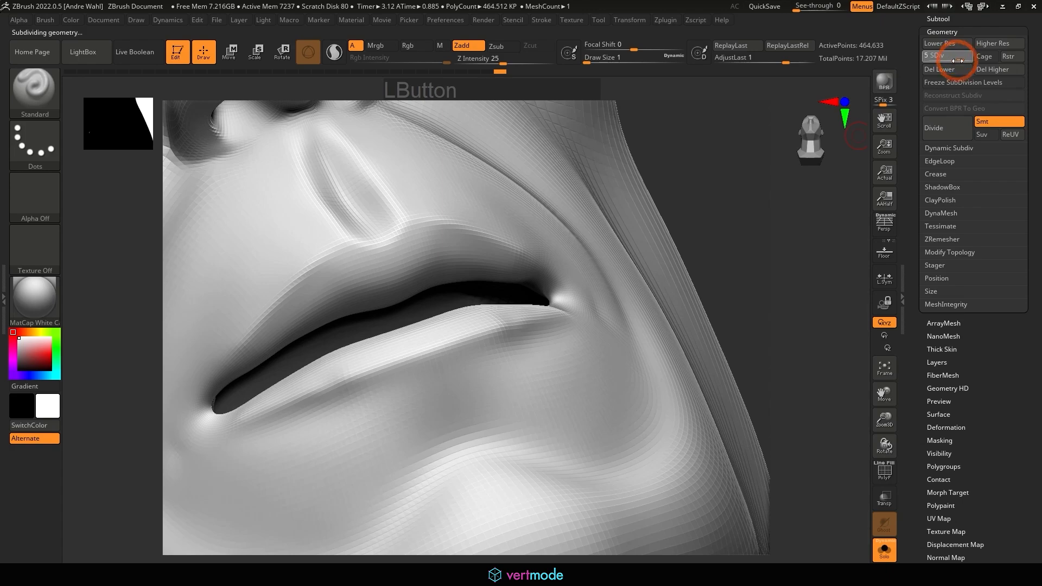
shift+drag(542, 295, 553, 277)
alt+drag(791, 266, 790, 251)
shift+drag(544, 308, 528, 296)
mouse_move(754, 222)
alt+mouse_down()
mouse_move(763, 196)
mouse_move(624, 254)
mouse_move(667, 198)
mouse_move(721, 249)
mouse_move(734, 209)
mouse_move(455, 325)
mouse_move(406, 291)
alt+mouse_up()
- Raise the basemesh to subdivision level 6 and smooth the spike inside the mouth corner with a draw size of 3
click(962, 63)
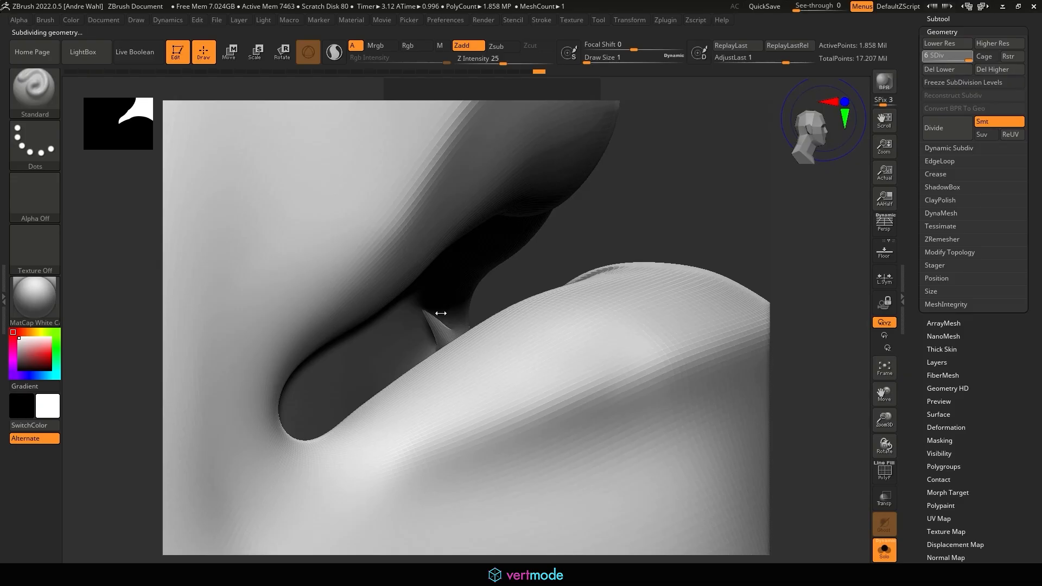
mouse_move(424, 317)
shift+mouse_down()
mouse_move(438, 349)
mouse_move(417, 318)
shift+mouse_up()
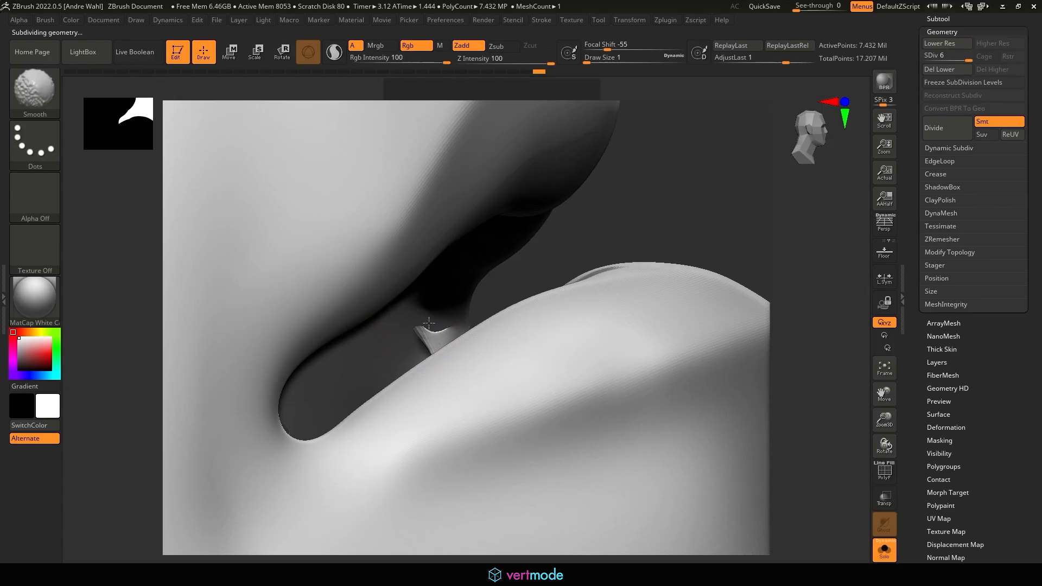
mouse_move(429, 323)
mouse_down()
mouse_move(558, 284)
mouse_move(489, 302)
mouse_move(461, 344)
mouse_move(470, 321)
mouse_move(425, 325)
mouse_move(425, 302)
mouse_move(404, 295)
mouse_up()
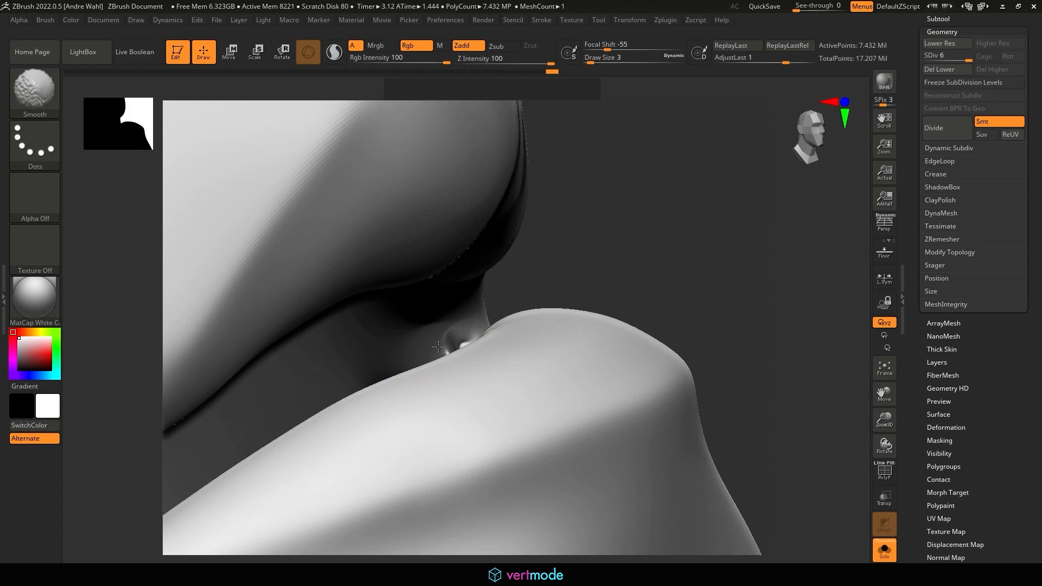
mouse_move(591, 274)
mouse_down()
mouse_move(602, 278)
mouse_move(597, 293)
mouse_up()
shift+drag(418, 324, 442, 346)
drag(603, 278, 618, 265)
mouse_move(446, 344)
shift+mouse_down()
mouse_move(468, 330)
mouse_move(444, 345)
shift+mouse_up()
drag(584, 359, 537, 366)
shift+drag(475, 322, 437, 347)
- Smooth the dent inside the mouth corner at subdivision level 5, then return to level 6 and smooth it again
drag(967, 61, 960, 60)
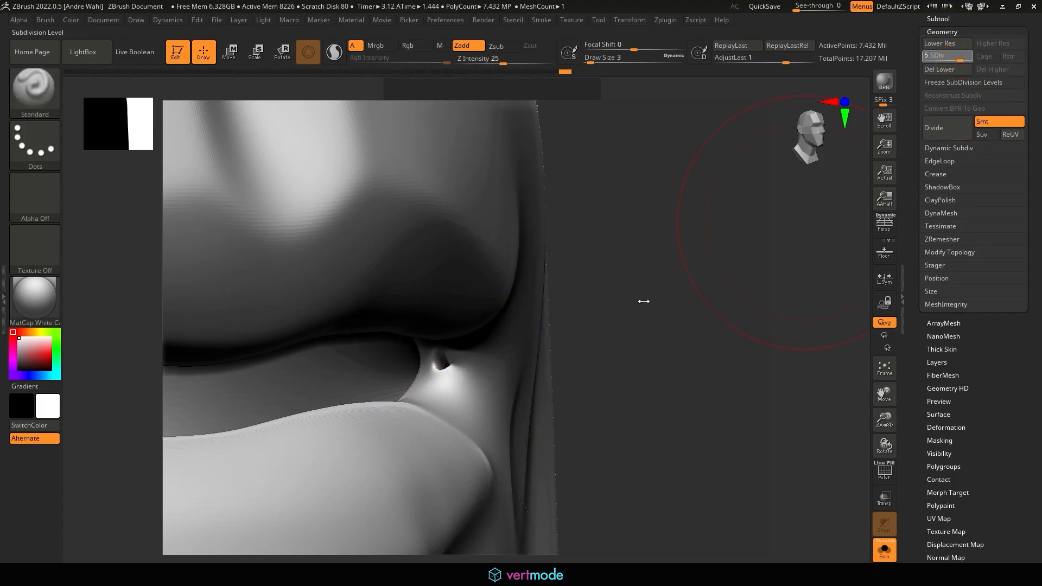
shift+drag(458, 347, 443, 361)
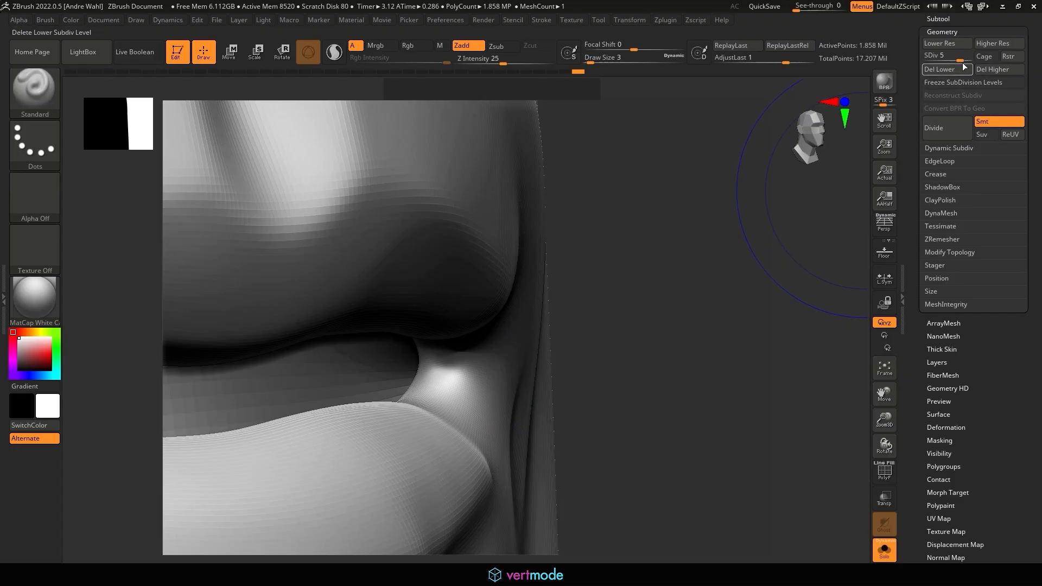
drag(961, 60, 500, 351)
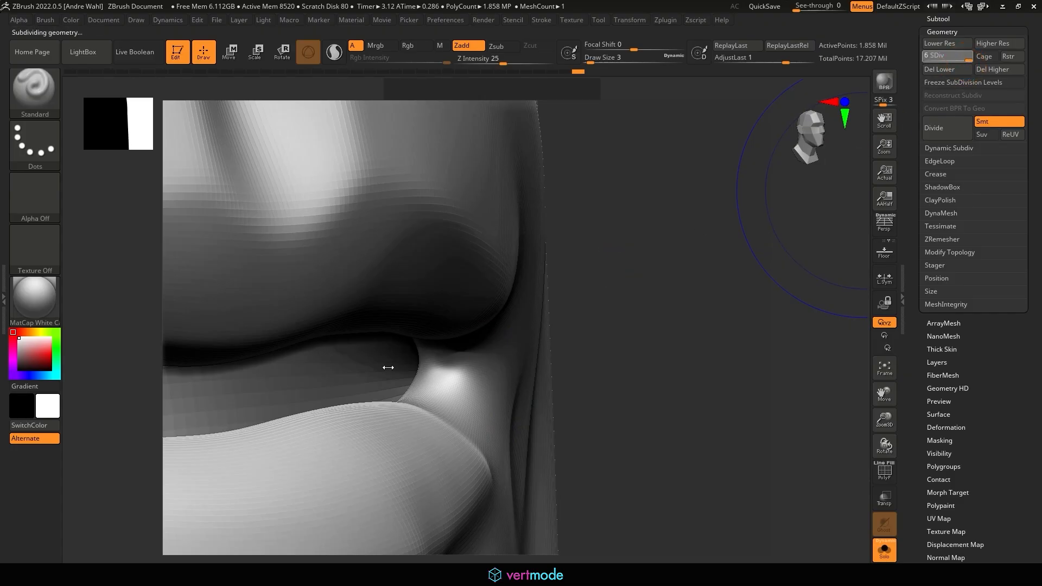
mouse_move(461, 379)
shift+mouse_down()
mouse_move(447, 377)
mouse_move(484, 349)
mouse_move(463, 362)
shift+mouse_up()
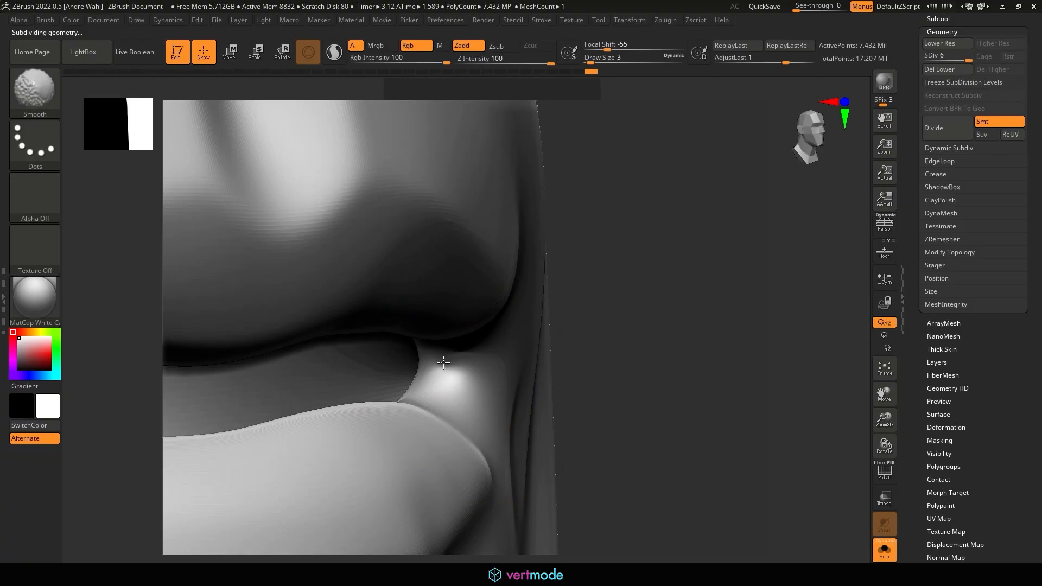
mouse_move(653, 326)
alt+mouse_down()
mouse_move(672, 334)
mouse_move(640, 298)
alt+mouse_up()
drag(783, 330, 853, 301)
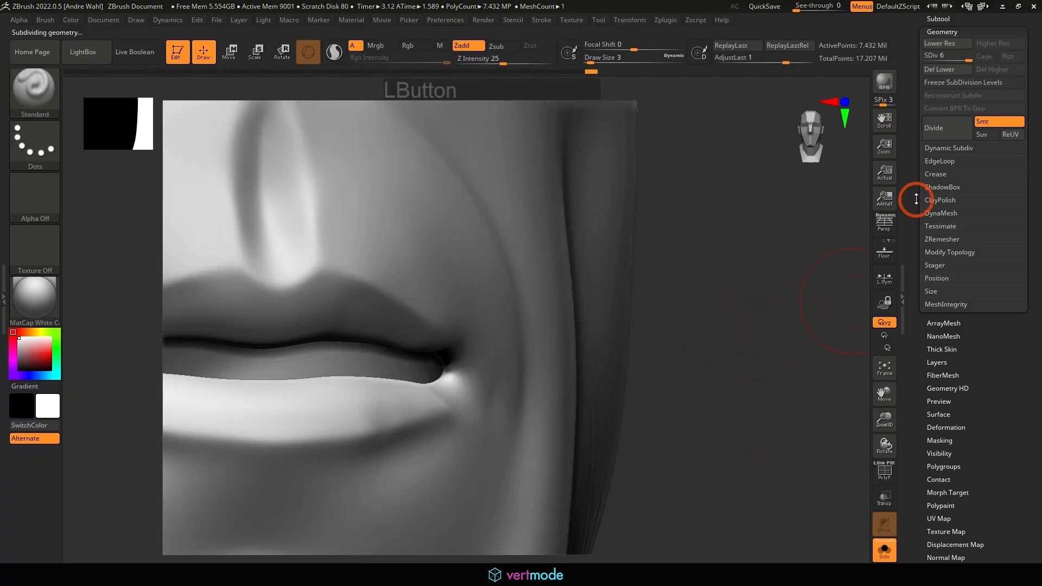
- Project the anatomy sculpt's detail onto the basemesh again at subdivision level 6 using ProjectAll
drag(1034, 113, 1039, 197)
click(963, 102)
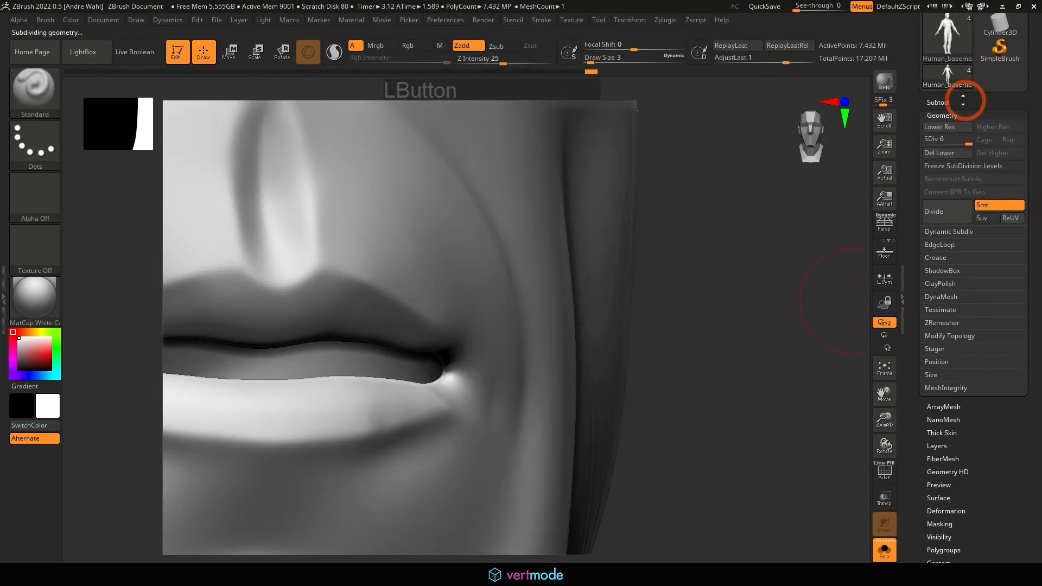
click(944, 511)
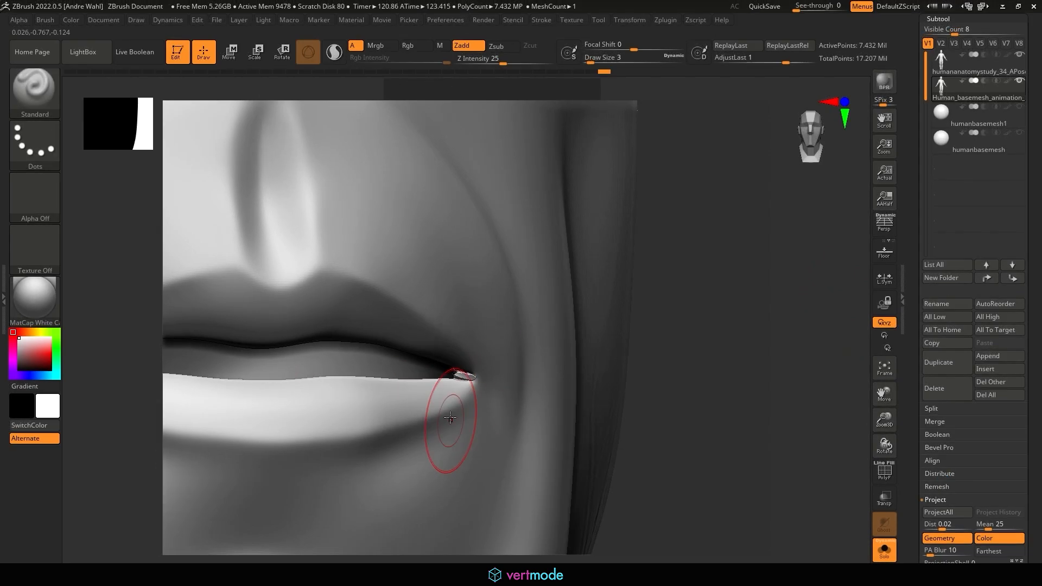
- Smooth the projection artifacts at the mouth corner from several angles at subdivision level 6
drag(820, 426, 721, 467)
mouse_move(456, 385)
shift+mouse_down()
mouse_move(472, 360)
mouse_move(452, 355)
shift+mouse_up()
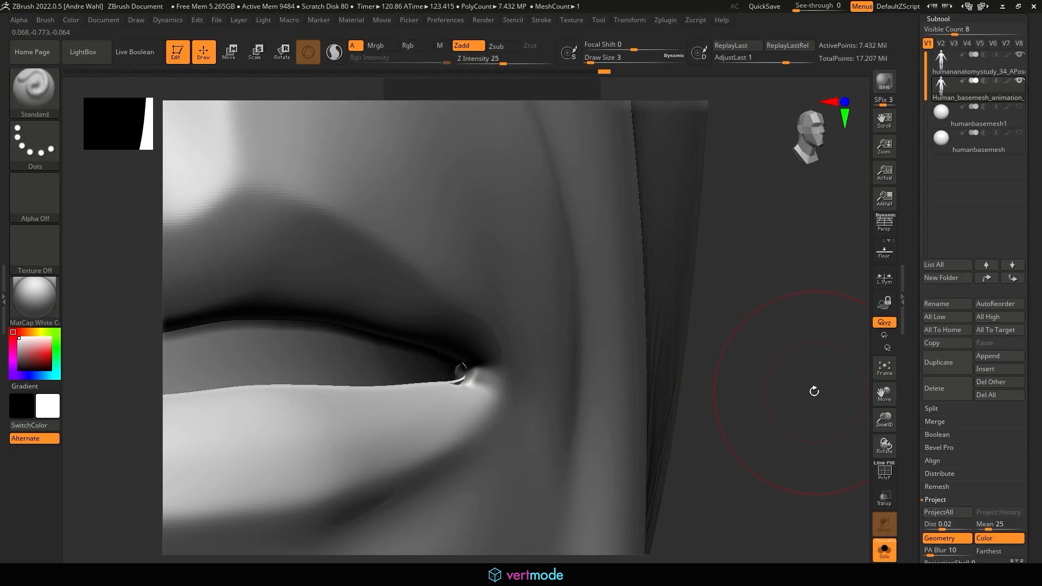
drag(817, 396, 740, 409)
shift+drag(431, 376, 443, 371)
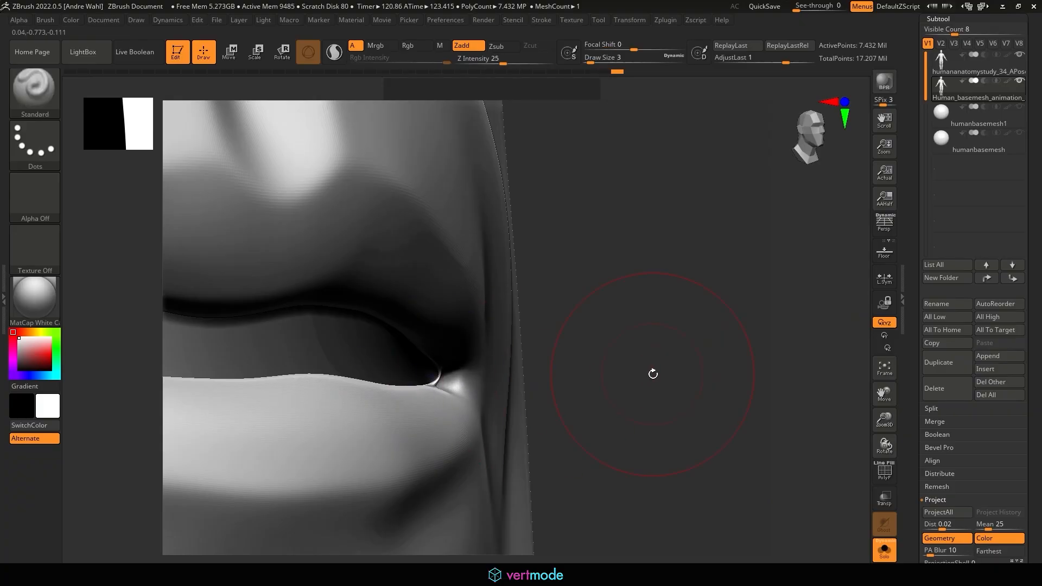
drag(651, 372, 682, 379)
mouse_move(449, 389)
shift+mouse_down()
mouse_move(448, 411)
mouse_move(453, 379)
shift+mouse_up()
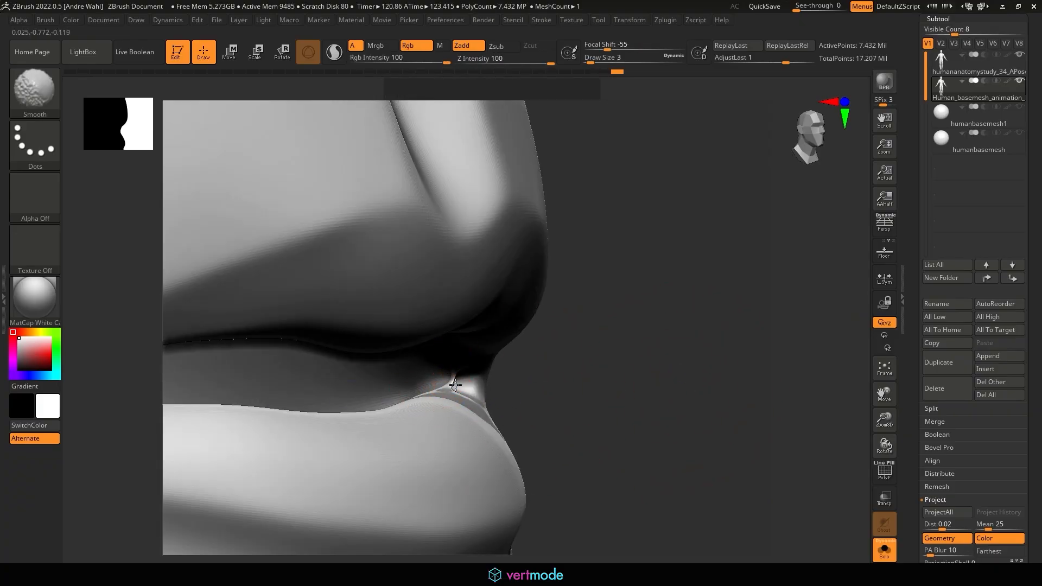
drag(692, 392, 594, 400)
shift+drag(408, 387, 398, 398)
mouse_move(832, 388)
mouse_down()
mouse_move(848, 396)
mouse_move(751, 391)
mouse_up()
shift+drag(427, 376, 436, 367)
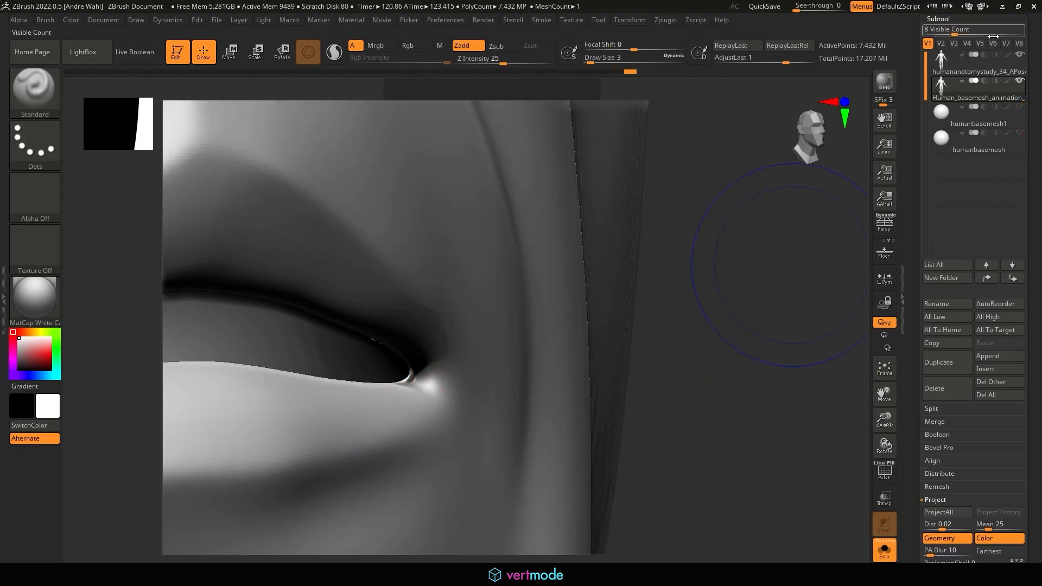
- Smooth the mouth corner at subdivision level 5 with a draw size of 2, then return the basemesh to level 6
click(942, 19)
click(956, 31)
click(965, 56)
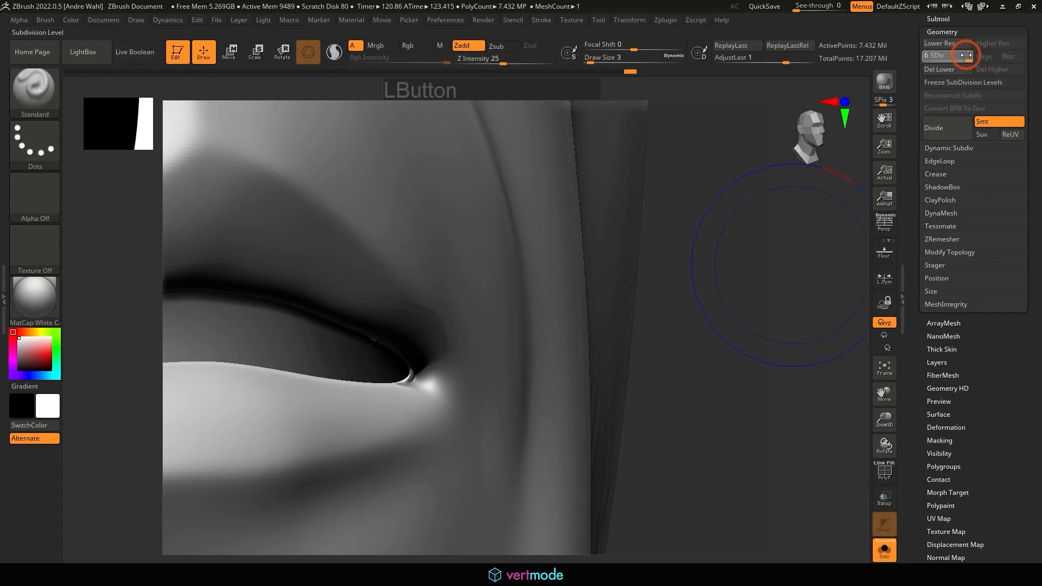
drag(962, 56, 959, 56)
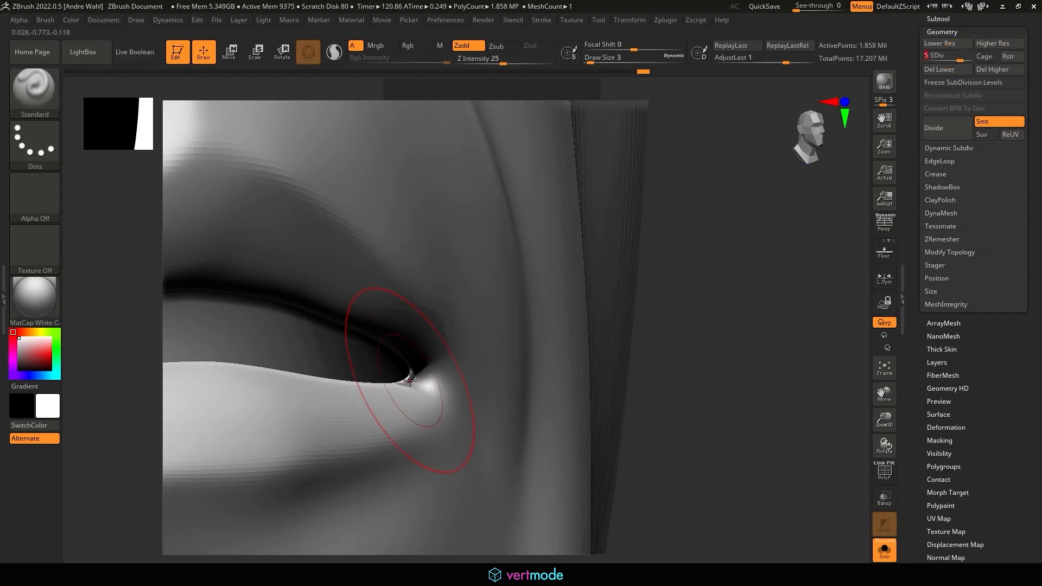
mouse_move(410, 379)
shift+mouse_down()
mouse_move(393, 376)
mouse_move(406, 389)
shift+mouse_up()
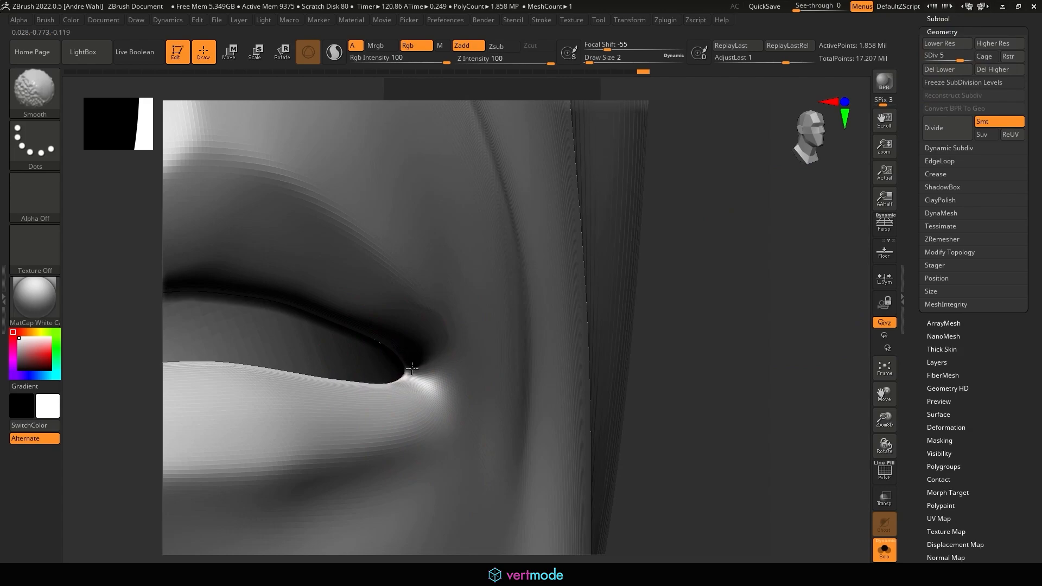
drag(711, 343, 759, 347)
mouse_move(646, 363)
mouse_down()
mouse_move(625, 402)
mouse_move(602, 405)
mouse_up()
shift+drag(395, 384, 419, 365)
click(959, 62)
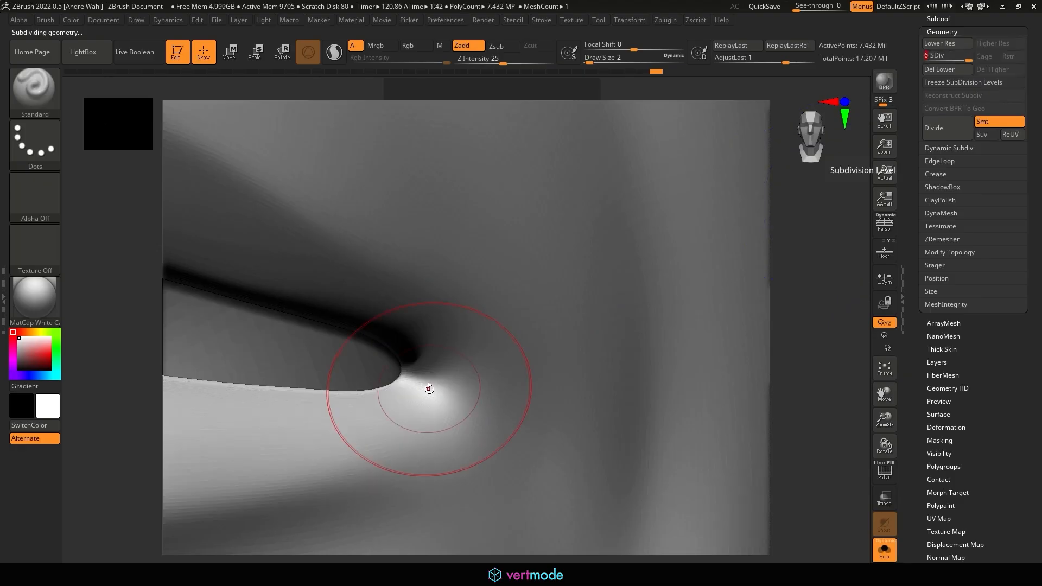
mouse_move(414, 369)
shift+mouse_down()
mouse_move(383, 371)
mouse_move(824, 389)
mouse_move(612, 244)
shift+mouse_up()
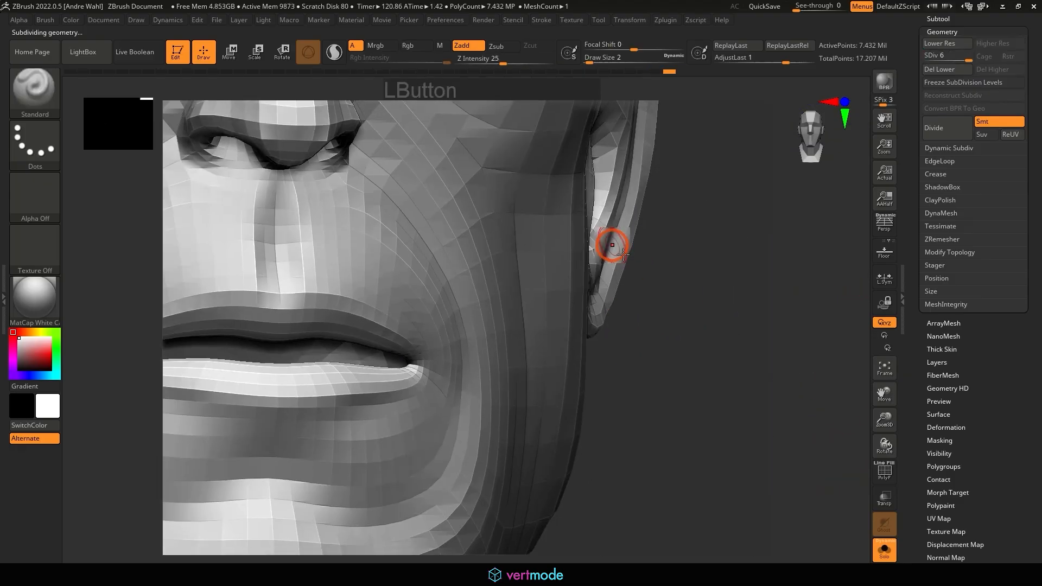
- Smooth the projection errors in the armpit crease with a draw size of 10
alt+drag(618, 440, 602, 331)
alt+drag(653, 456, 658, 245)
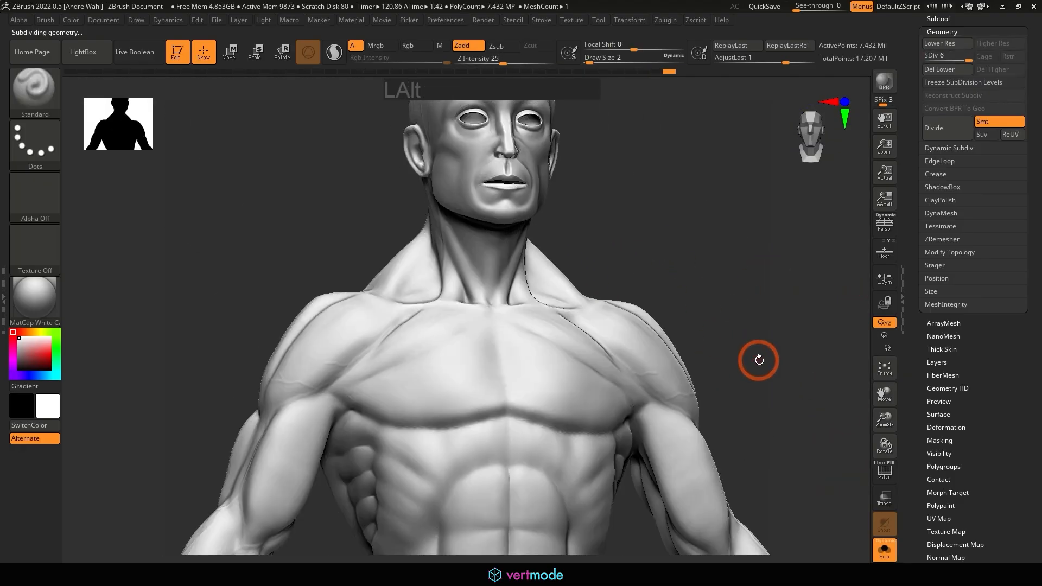
alt+drag(760, 355, 614, 384)
drag(544, 435, 537, 220)
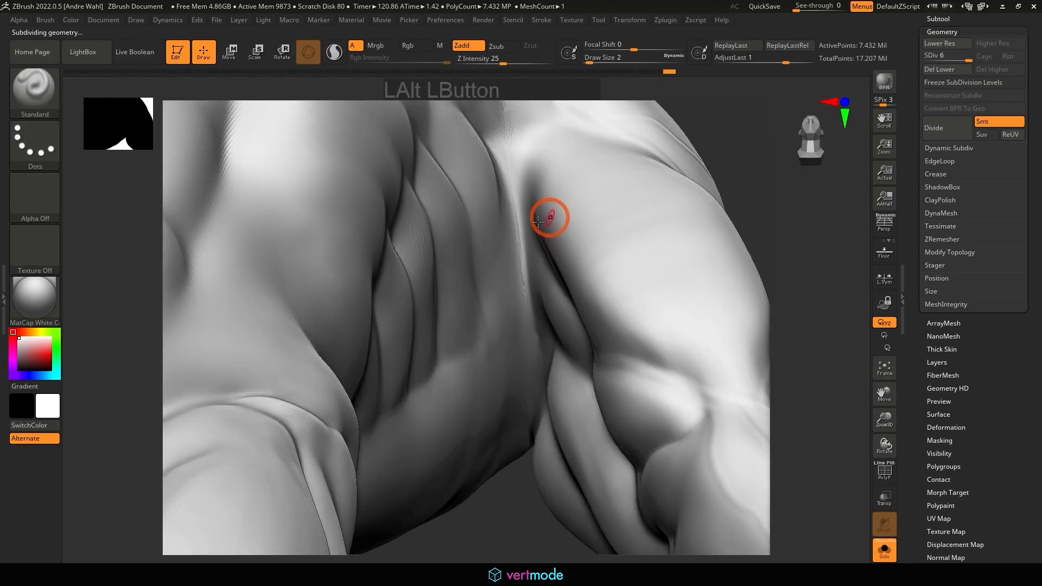
key(bracketright)
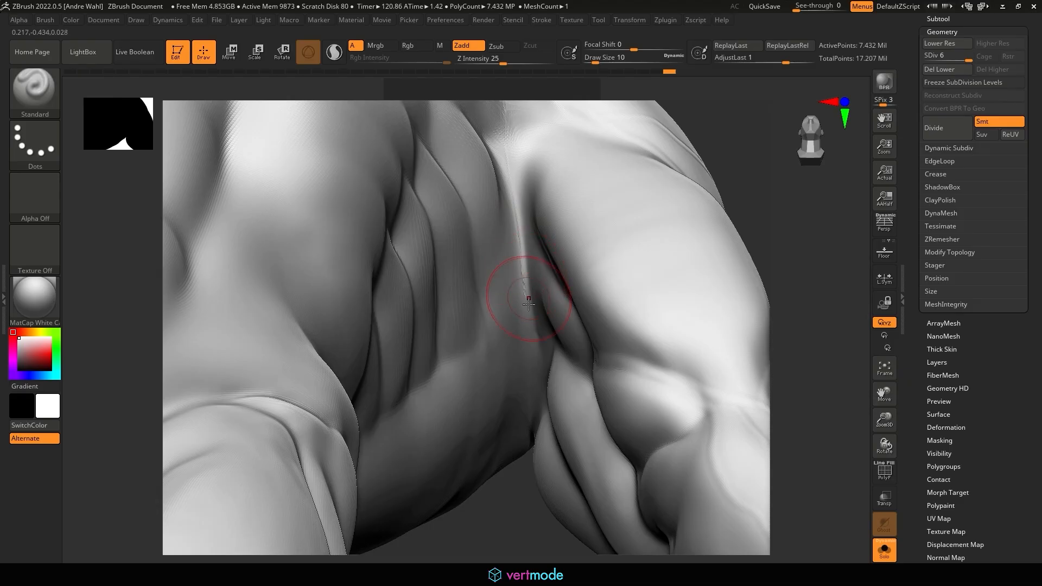
shift+drag(528, 303, 507, 278)
shift+drag(519, 137, 520, 138)
- Smooth the projection errors in the gaps between the smaller toes at subdivision level 6
mouse_move(506, 510)
alt+mouse_down()
mouse_move(486, 532)
mouse_move(492, 441)
alt+mouse_up()
mouse_move(684, 396)
mouse_down()
mouse_move(758, 430)
mouse_move(751, 81)
mouse_move(653, 372)
mouse_move(875, 255)
mouse_move(577, 216)
mouse_move(815, 360)
mouse_move(825, 275)
mouse_move(819, 301)
mouse_move(730, 216)
mouse_move(723, 163)
mouse_move(577, 210)
mouse_move(670, 402)
mouse_up()
drag(641, 302, 601, 368)
mouse_move(744, 391)
alt+mouse_down()
mouse_move(779, 472)
mouse_move(741, 447)
alt+mouse_up()
shift+drag(584, 415, 578, 372)
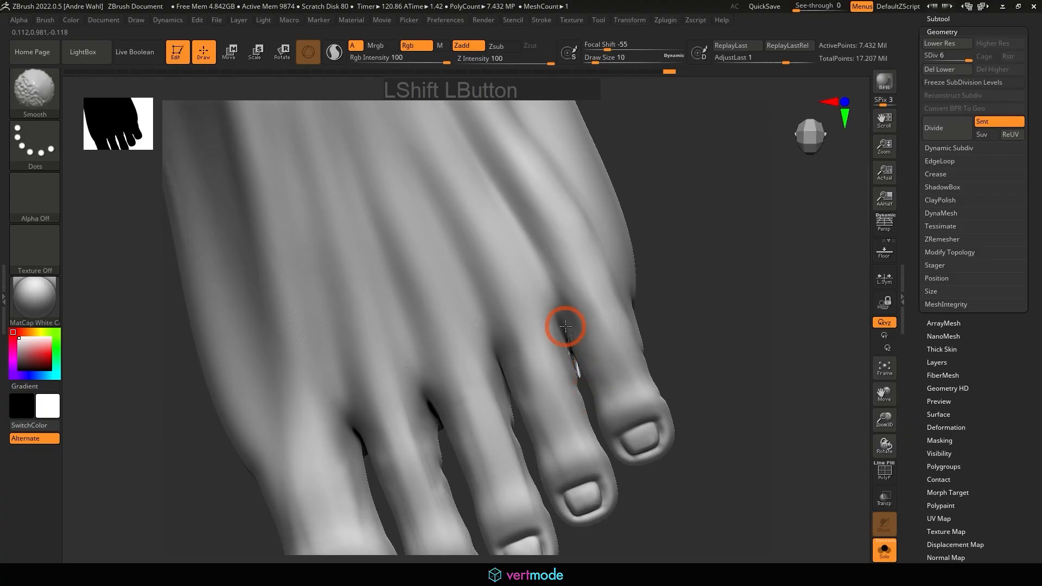
shift+drag(565, 326, 576, 364)
drag(727, 486, 673, 332)
shift+drag(618, 400, 632, 407)
- Lower the basemesh to subdivision level 5 and smooth between the two smallest toes from above and below the foot
mouse_move(825, 384)
mouse_down()
mouse_move(825, 430)
mouse_move(855, 256)
mouse_up()
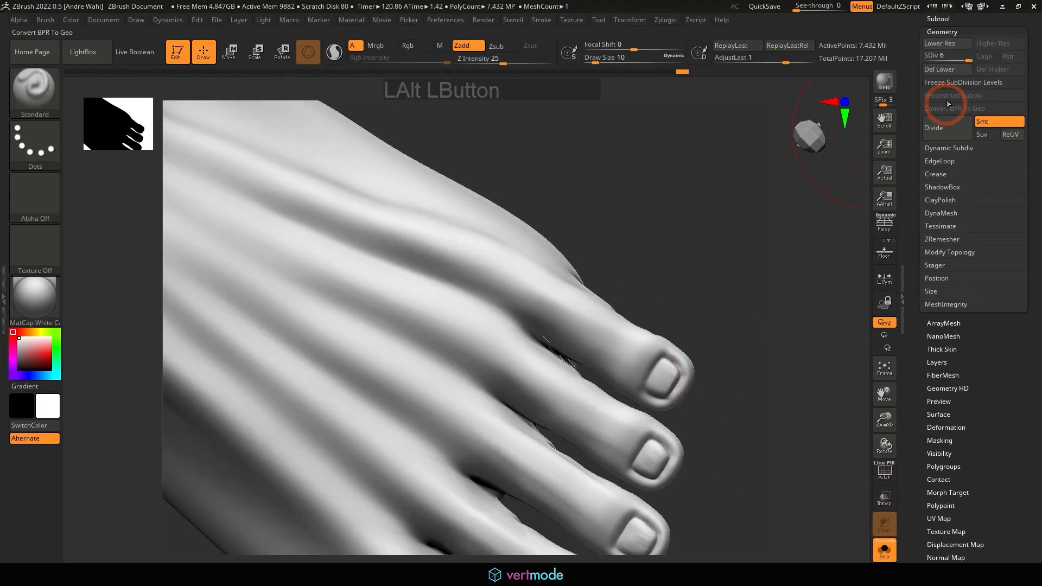
drag(643, 354, 554, 339)
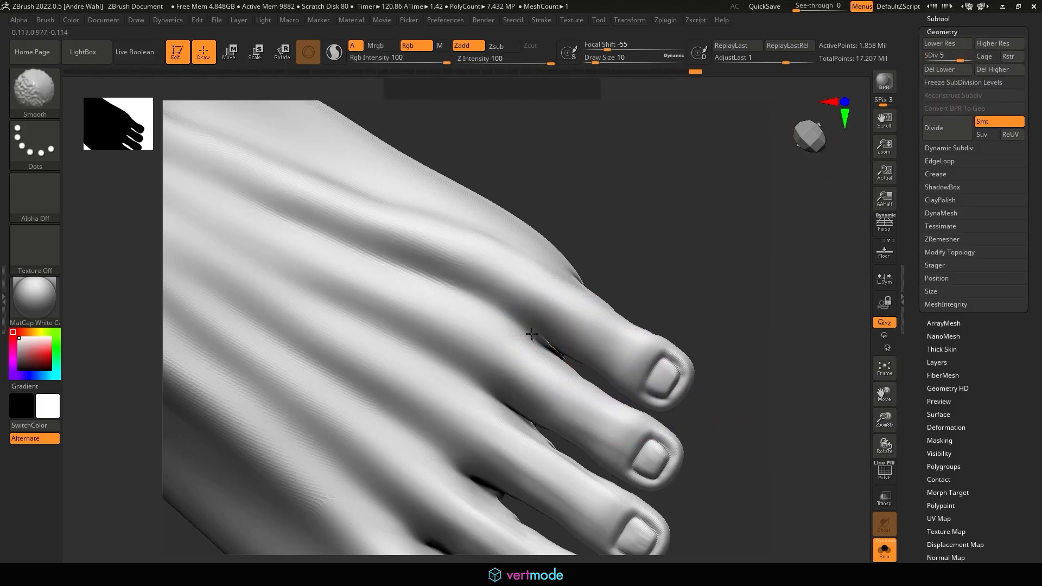
mouse_move(665, 253)
alt+mouse_down()
mouse_move(753, 249)
mouse_move(752, 231)
alt+mouse_up()
shift+drag(503, 363, 510, 367)
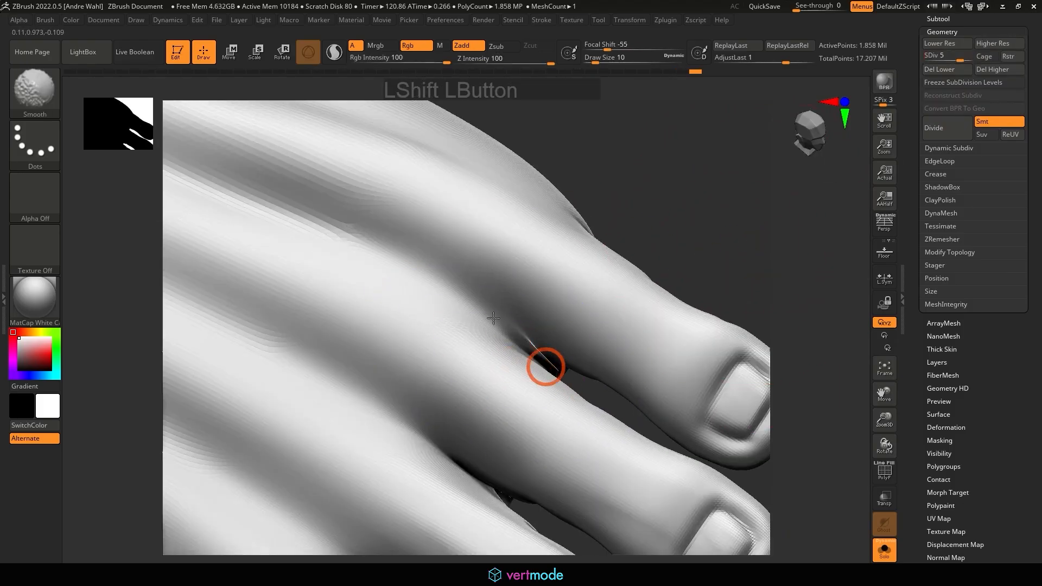
mouse_move(674, 465)
mouse_down()
mouse_move(738, 432)
mouse_move(704, 372)
mouse_up()
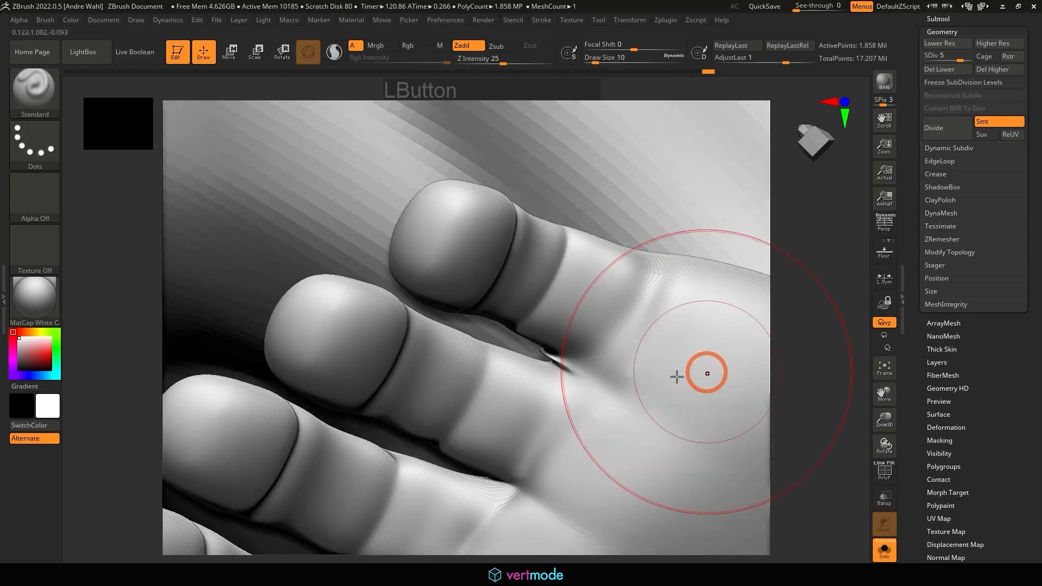
mouse_move(549, 351)
shift+mouse_down()
mouse_move(578, 371)
mouse_move(598, 408)
shift+mouse_up()
- Lower the basemesh to subdivision level 4 and smooth the gap beneath the smallest toes with a draw size of 5
key(bracketleft)
key(bracketleft)
key(bracketleft)
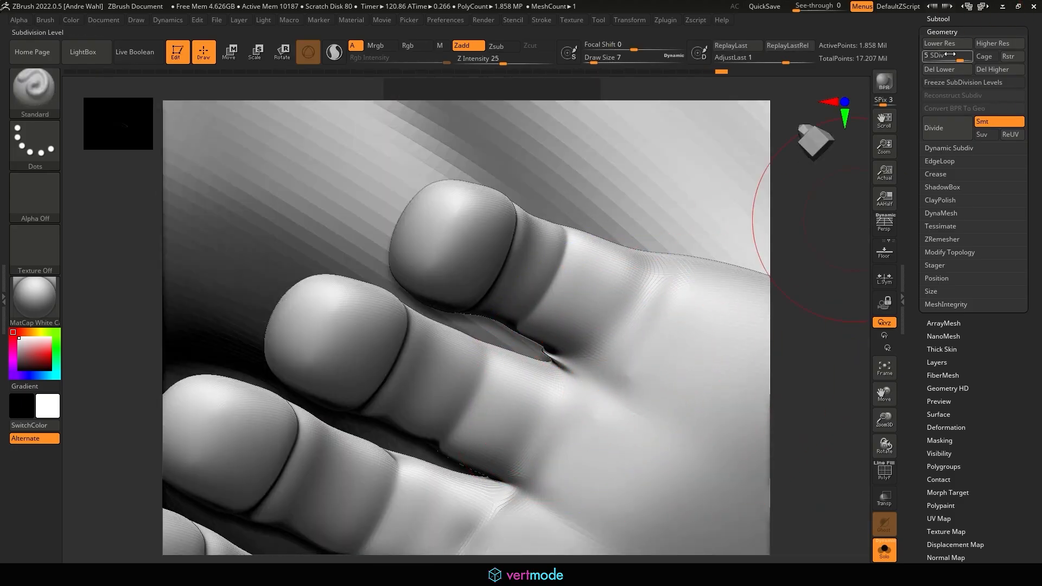
click(951, 55)
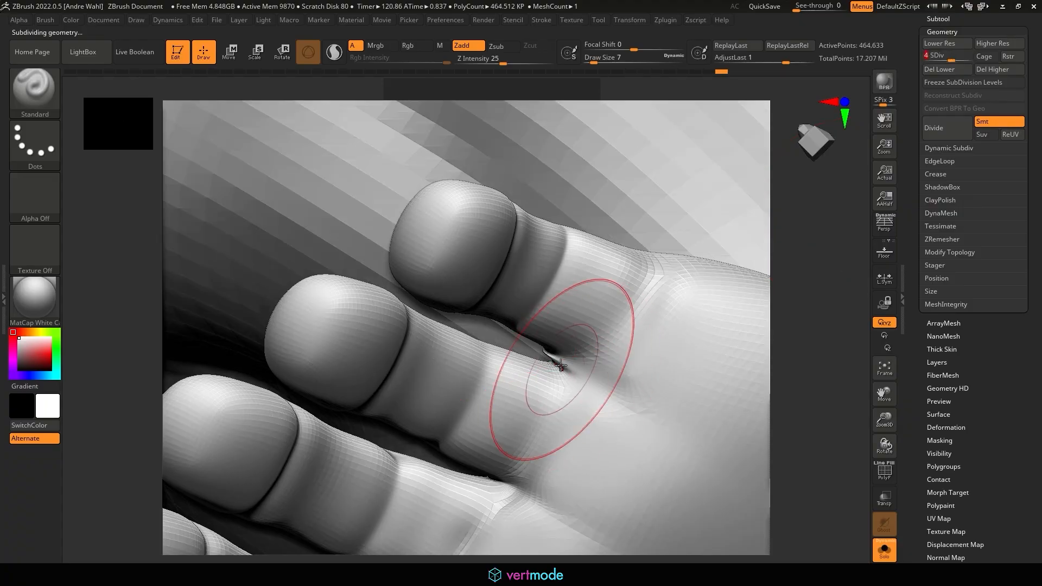
key(bracketleft)
key(bracketleft)
shift+drag(565, 368, 550, 355)
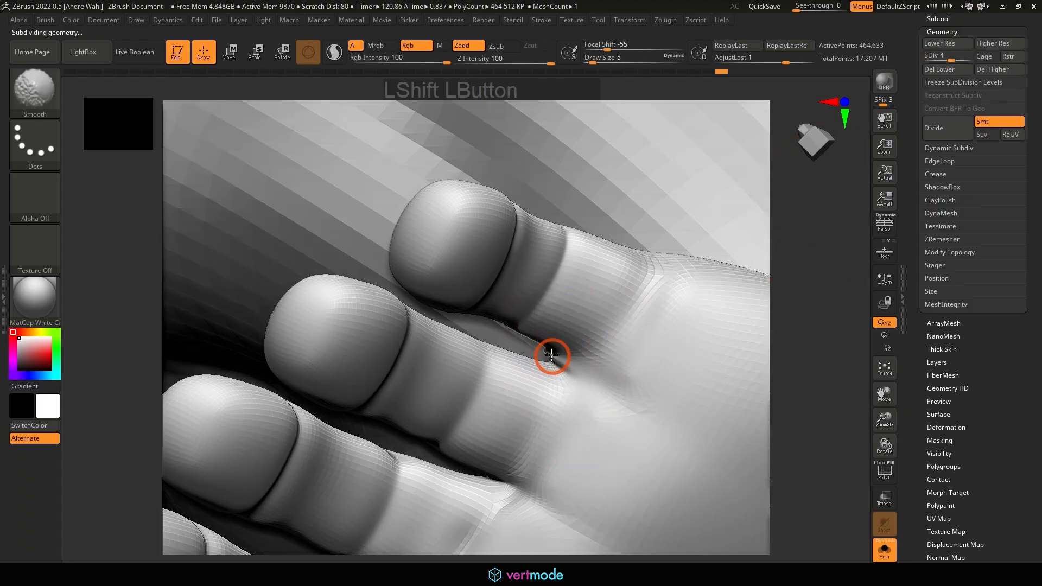
- Undo the last smoothing stroke and smooth the gap between the two smallest toes with a draw size of 4
key(ctrl+z)
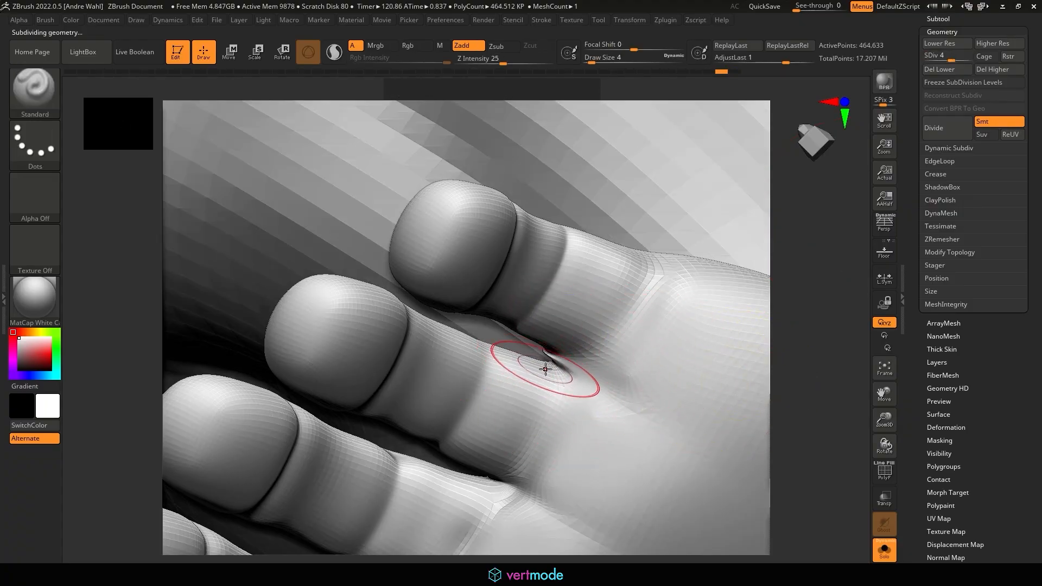
key(shift)
shift+drag(539, 351, 561, 363)
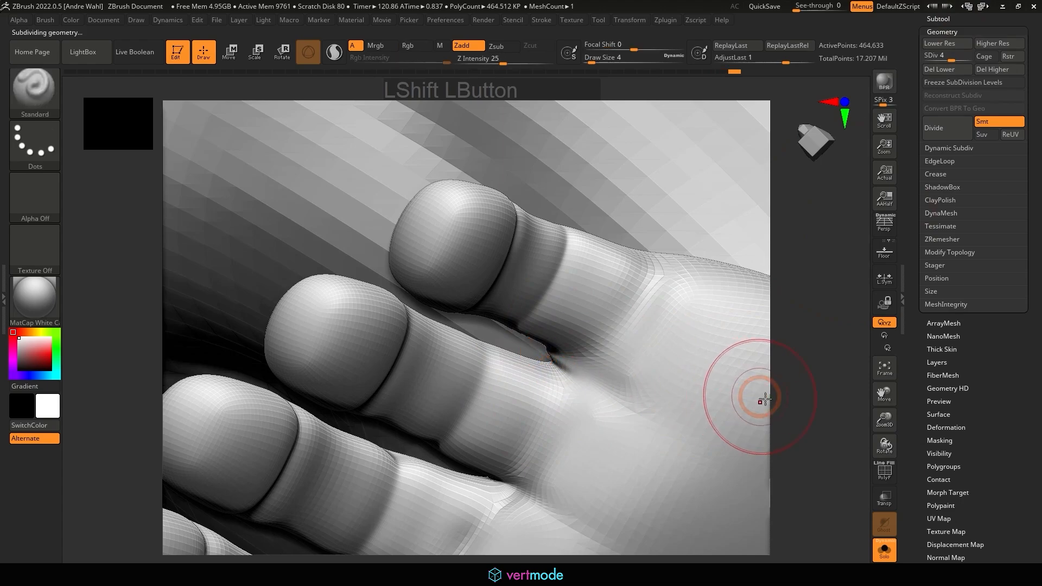
mouse_move(759, 397)
mouse_down()
mouse_move(884, 467)
mouse_move(775, 421)
mouse_up()
shift+drag(570, 361, 556, 354)
drag(839, 463, 786, 381)
mouse_move(559, 360)
shift+mouse_down()
mouse_move(544, 356)
mouse_move(562, 363)
shift+mouse_up()
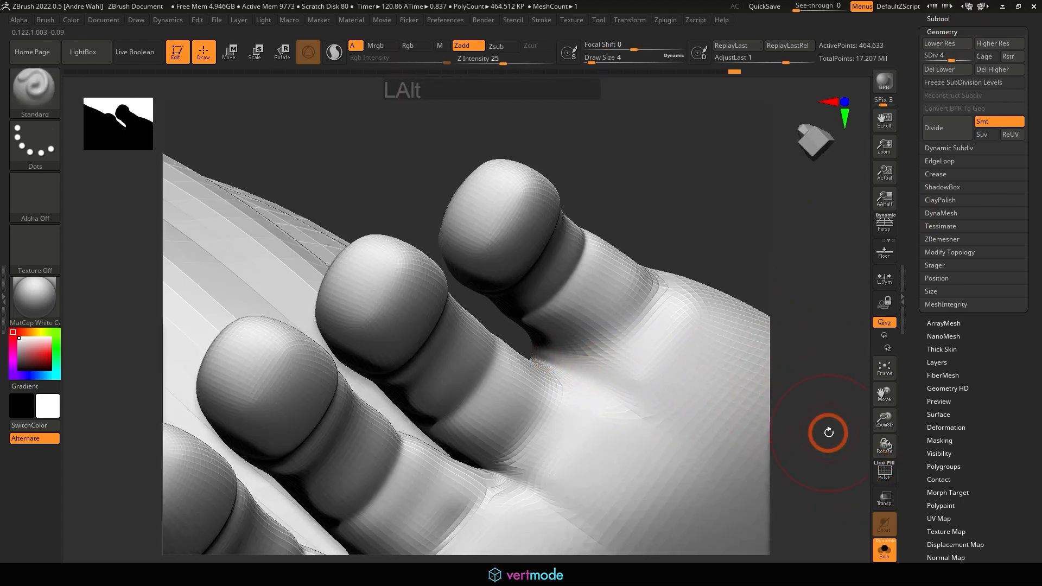
- Raise the basemesh to subdivision level 6 and check the body for remaining projection errors
alt+drag(828, 432, 773, 344)
click(968, 57)
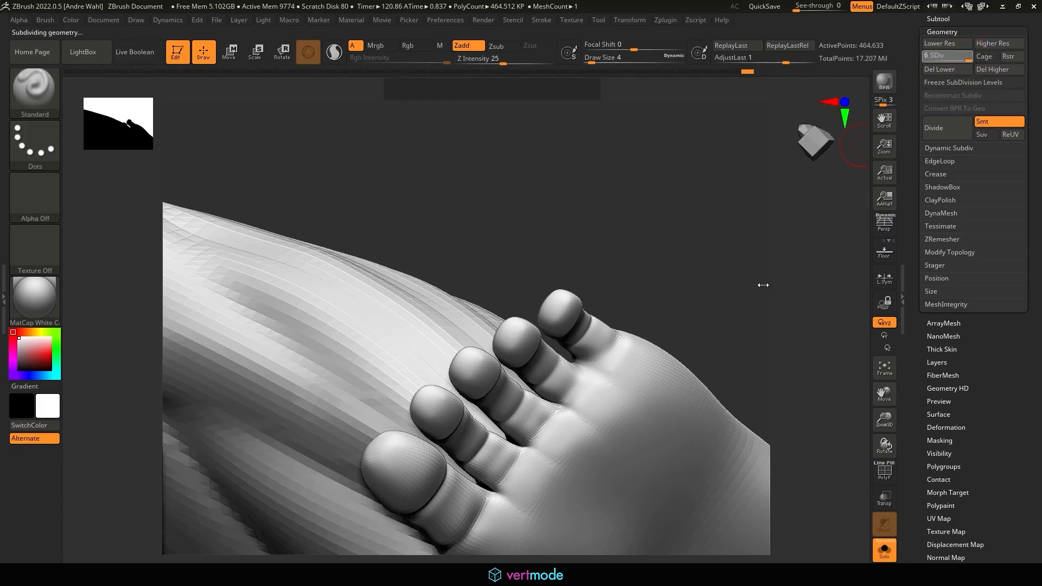
drag(797, 360, 632, 364)
drag(785, 381, 705, 367)
drag(806, 409, 747, 367)
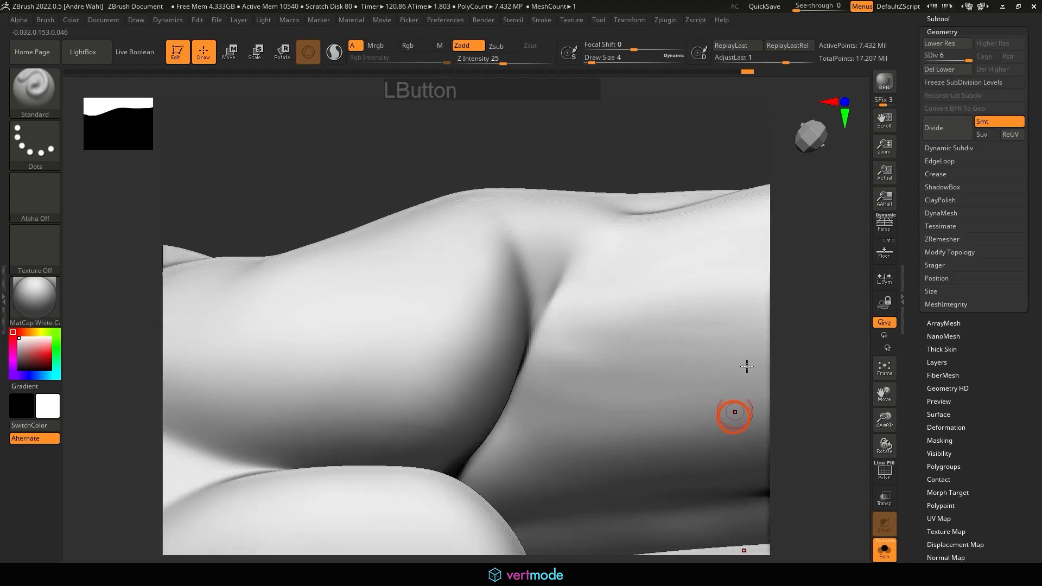
drag(853, 344, 840, 263)
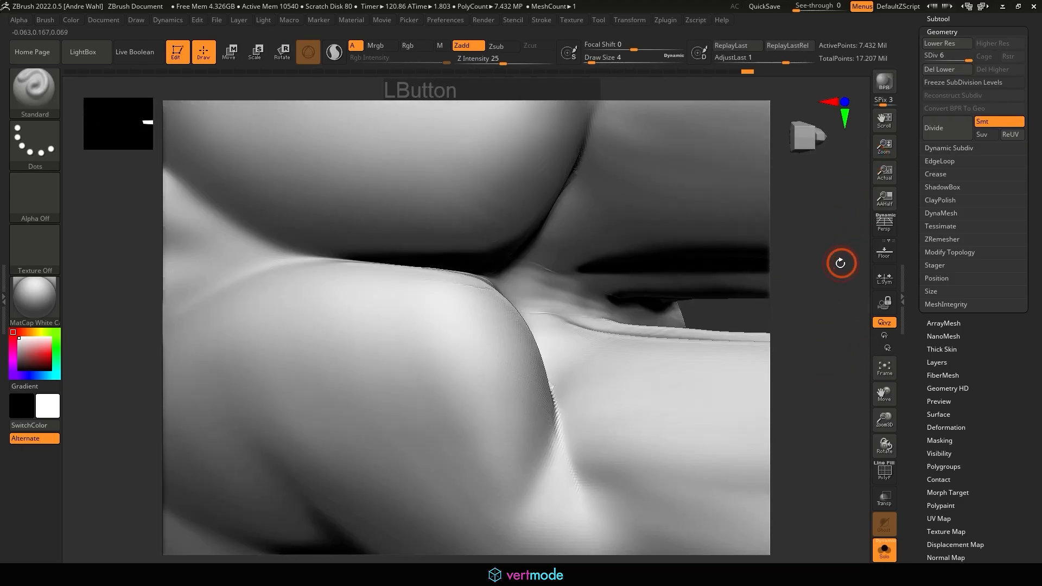
- Smooth the crease in the groin area with a draw size of 26, undoing the last stroke
mouse_move(453, 259)
mouse_down()
mouse_move(472, 235)
mouse_move(526, 286)
mouse_move(568, 275)
mouse_move(565, 298)
mouse_move(633, 303)
mouse_up()
key(ctrl)
mouse_move(797, 372)
alt+mouse_down()
mouse_move(729, 383)
mouse_move(774, 391)
mouse_move(765, 367)
mouse_move(797, 379)
mouse_move(731, 368)
alt+mouse_up()
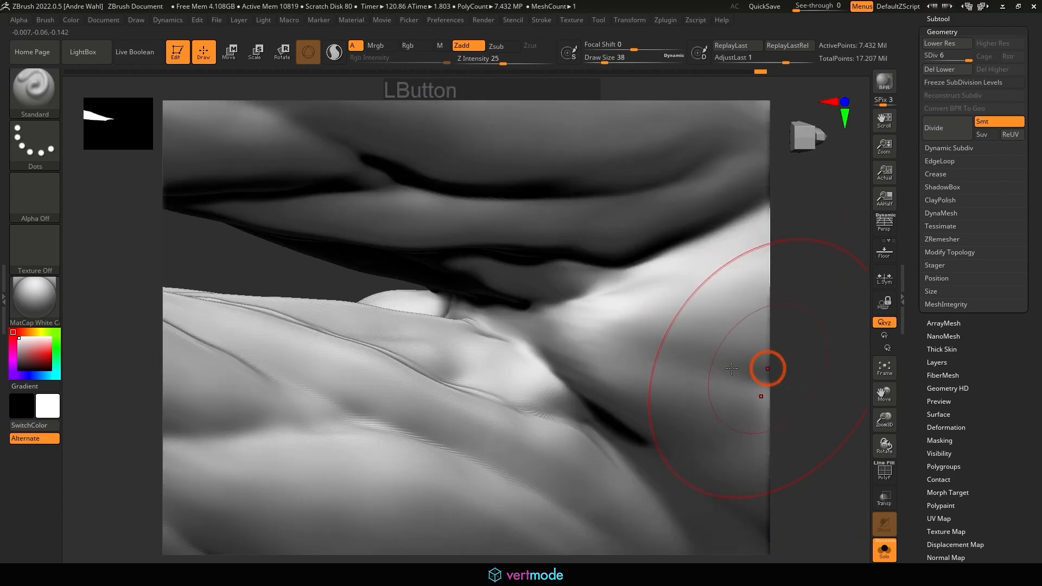
mouse_move(607, 383)
shift+mouse_down()
mouse_move(558, 340)
mouse_move(549, 379)
mouse_move(526, 396)
shift+mouse_up()
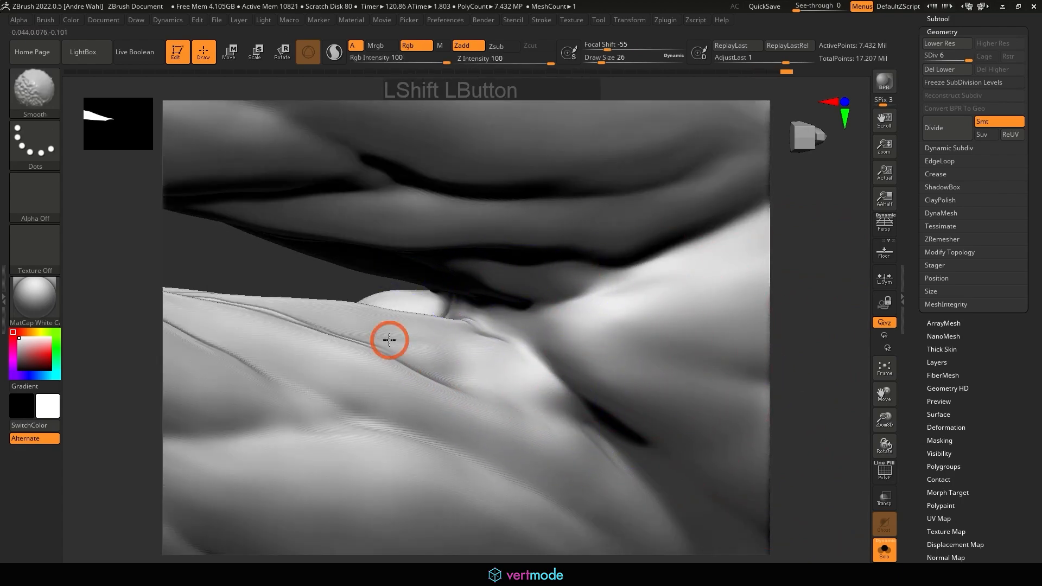
shift+drag(389, 339, 443, 390)
key(ctrl+z)
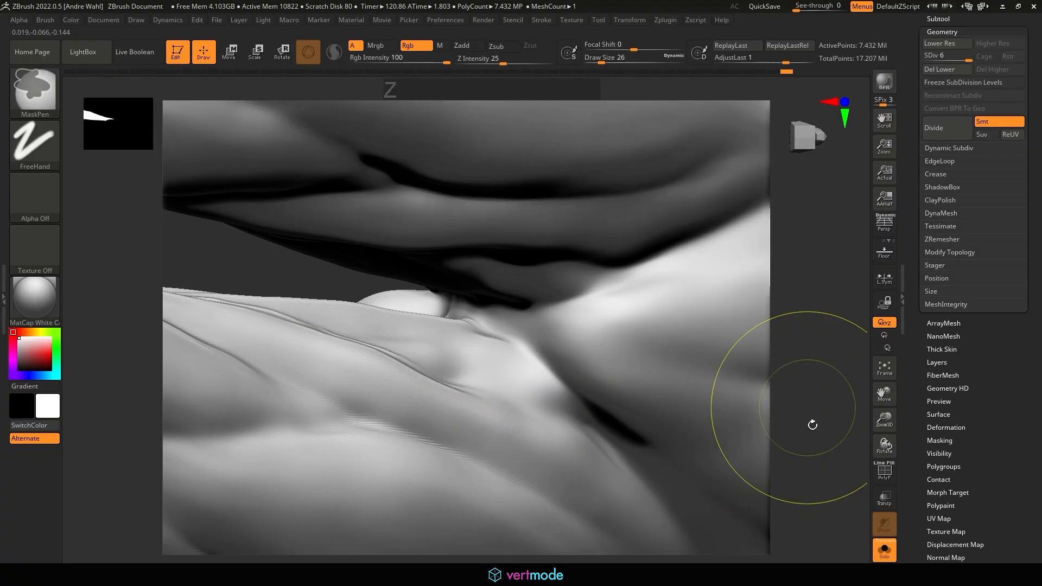
- Make the humananatomystudy_34_APoseChange subtool active and frame its face
mouse_move(813, 424)
mouse_down()
mouse_move(749, 325)
mouse_move(433, 204)
mouse_move(671, 254)
mouse_move(615, 306)
mouse_up()
drag(730, 251, 645, 194)
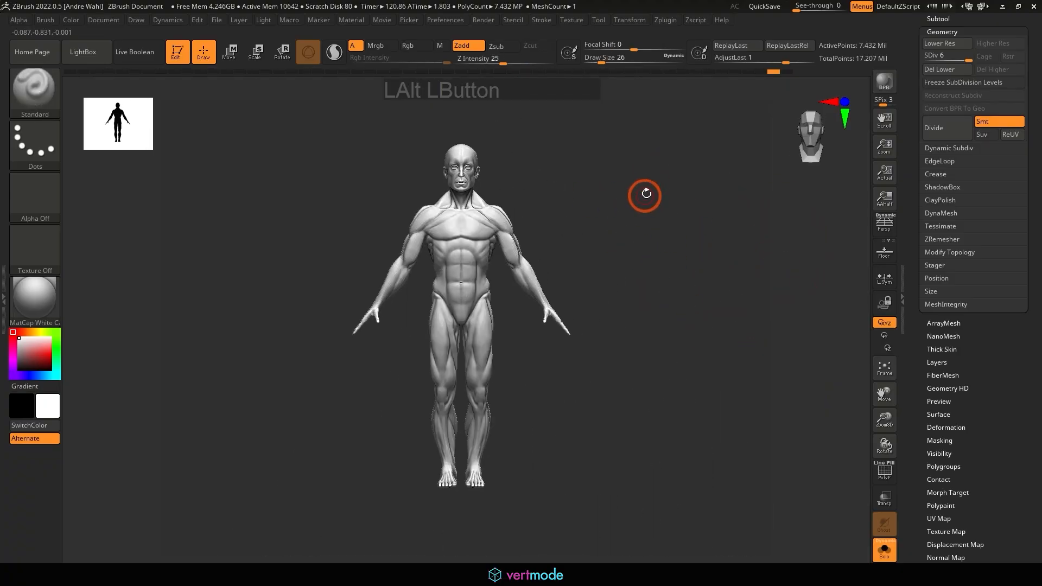
click(936, 19)
click(955, 57)
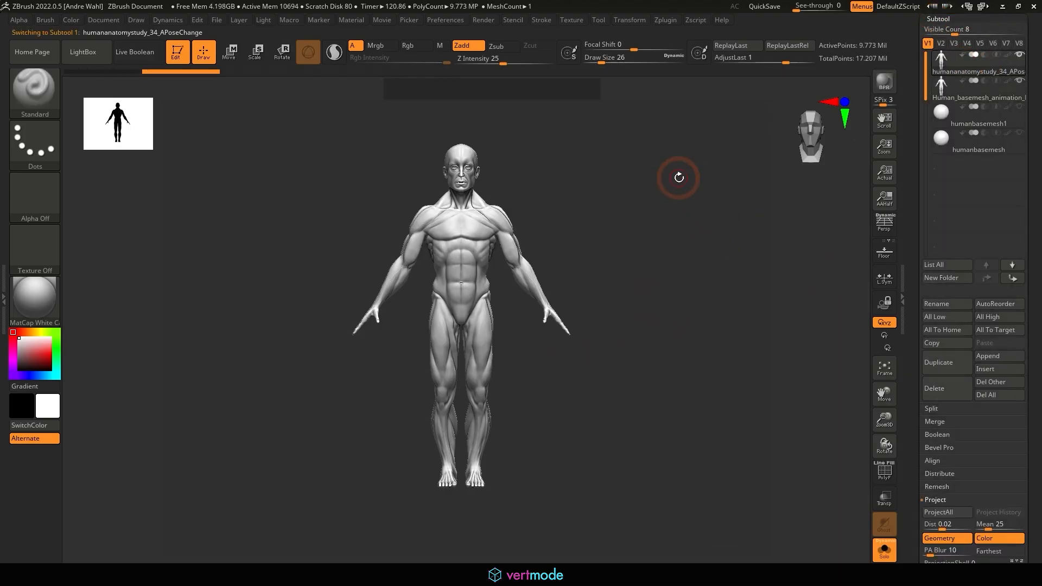
alt+drag(679, 177, 801, 466)
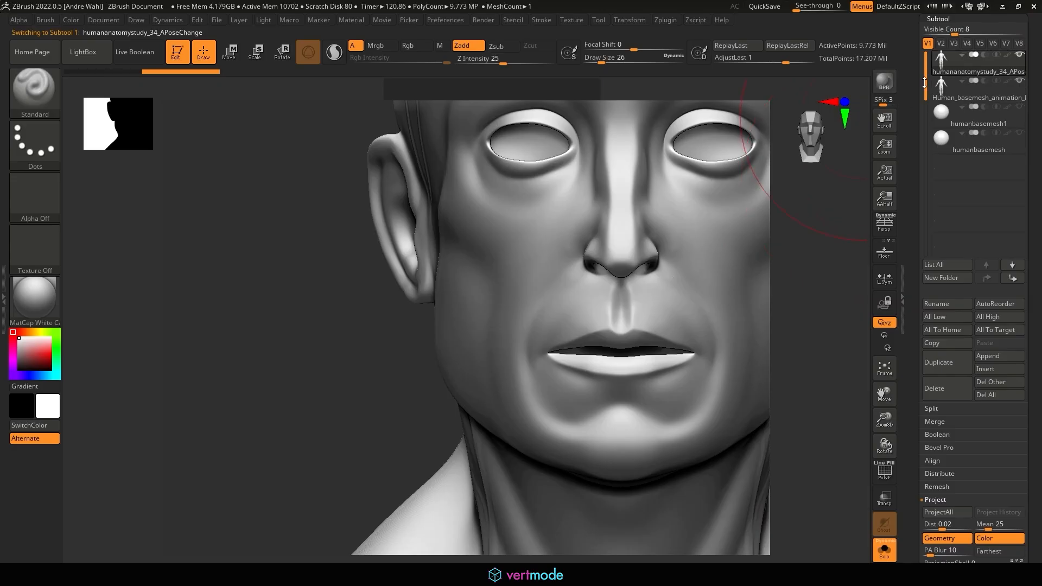
- Turn off Solo mode and temporarily enable transparency to compare the anatomy sculpt with the projected basemesh
click(893, 547)
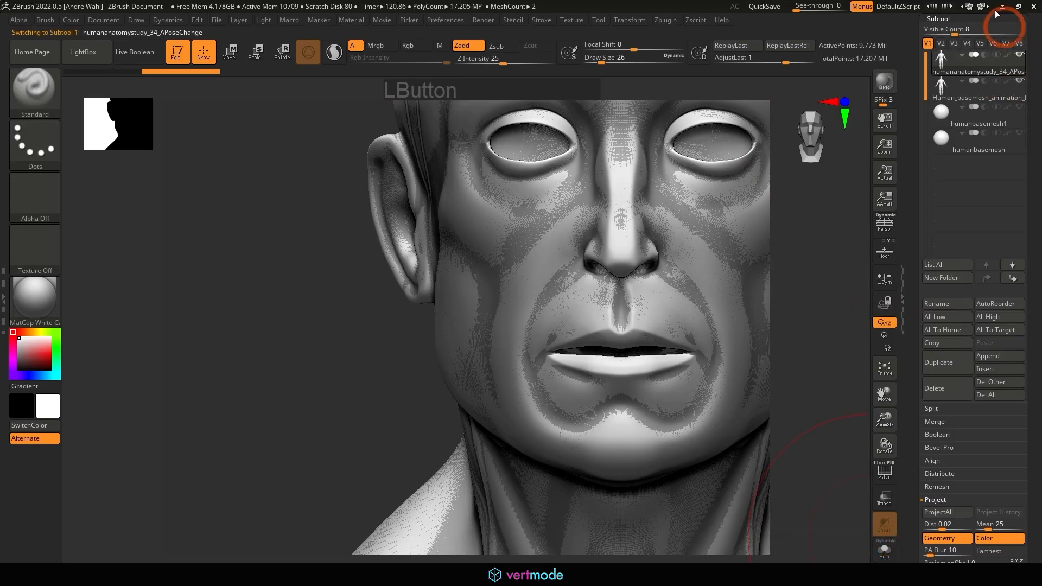
click(884, 496)
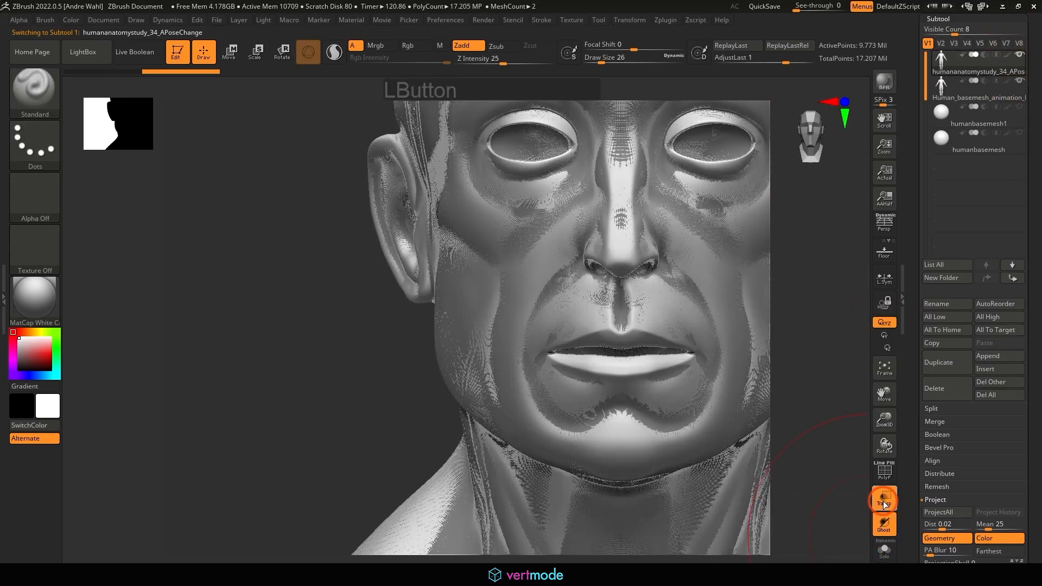
alt+drag(842, 391, 697, 389)
click(884, 498)
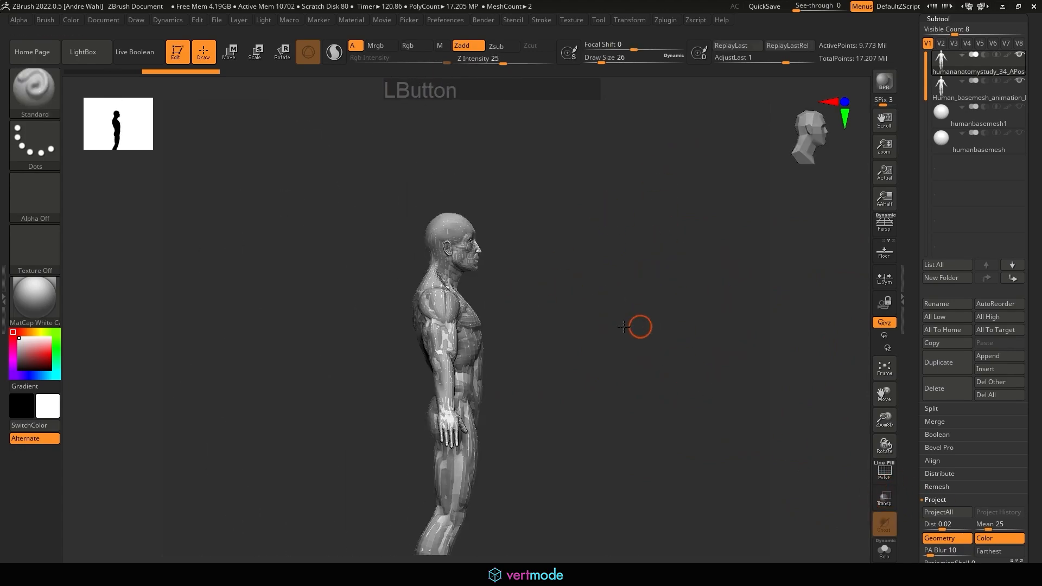
shift+drag(640, 325, 720, 327)
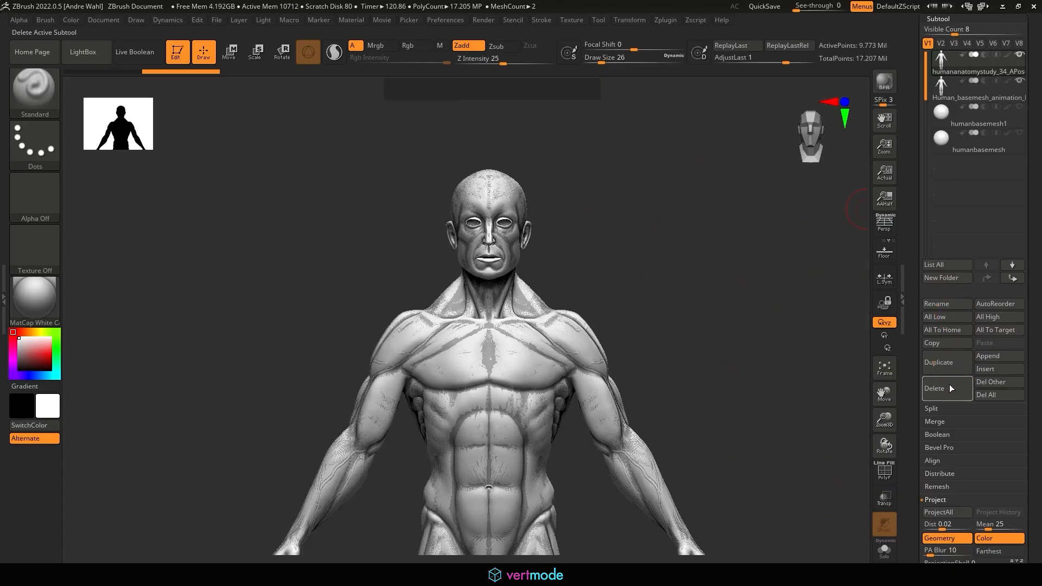
- Delete the humananatomystudy_34_APoseChange subtool
click(948, 383)
key(Escape)
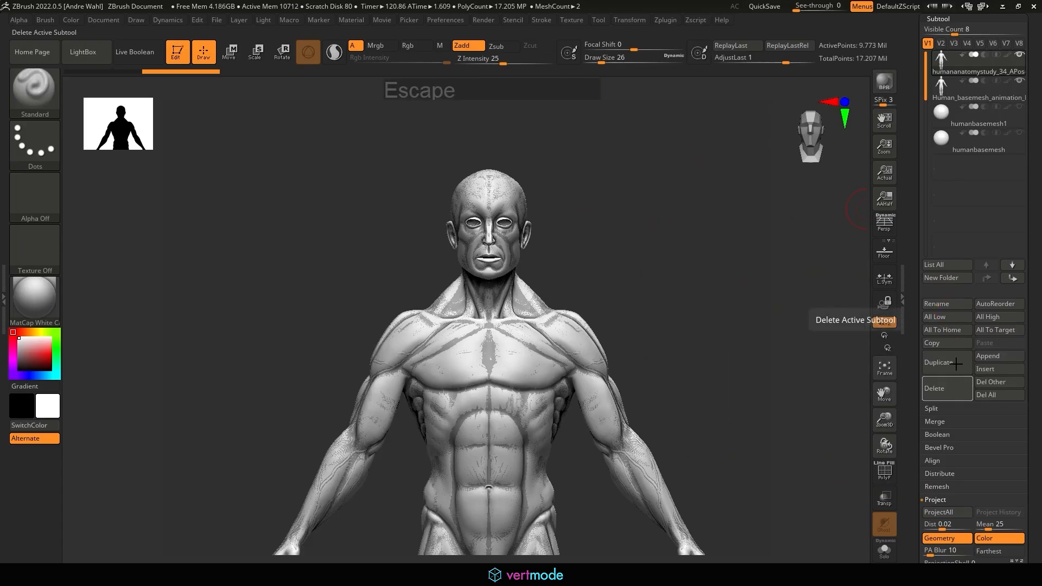
click(946, 383)
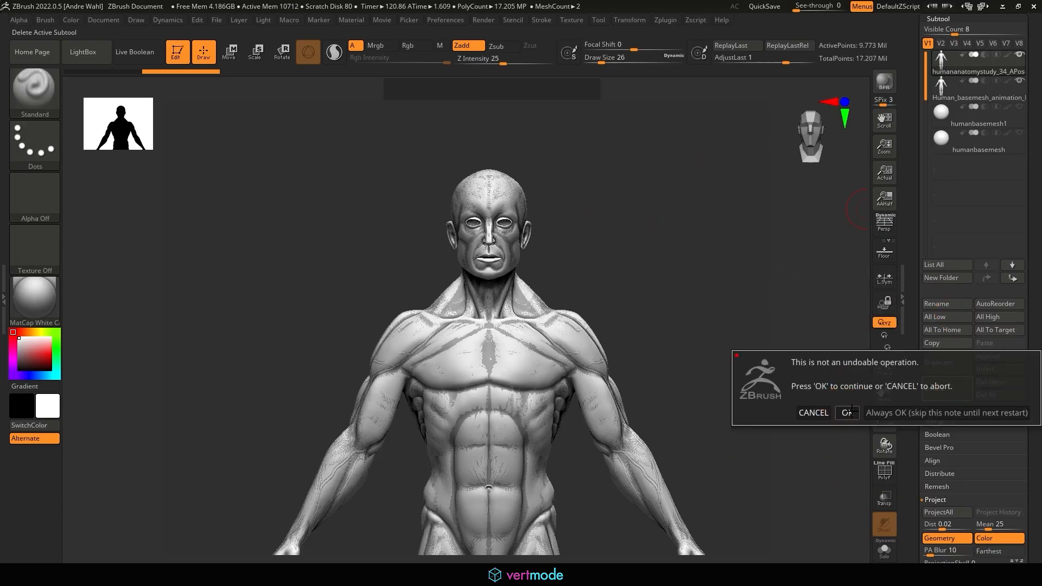
click(849, 411)
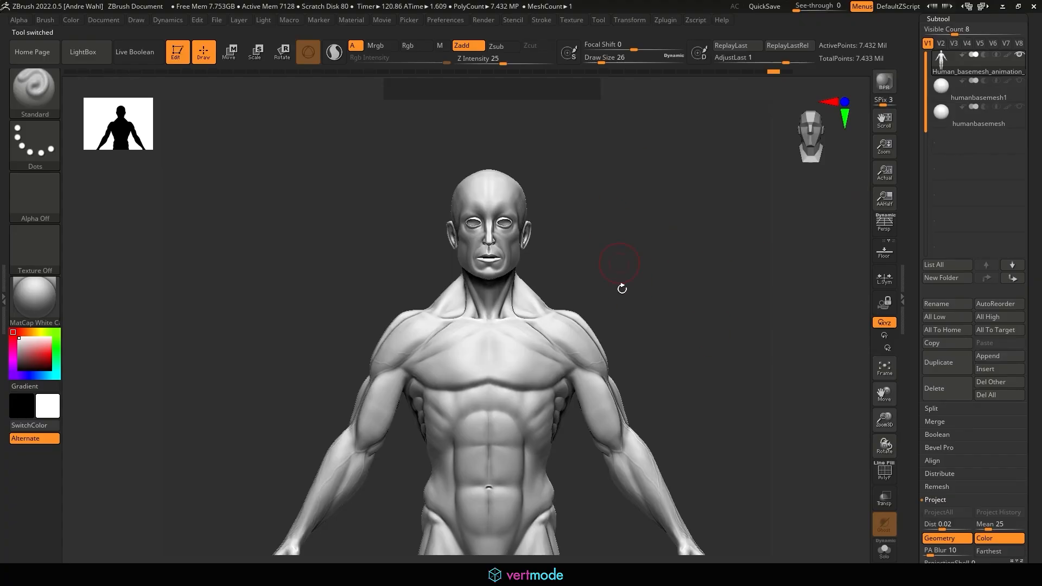
- Save the tool as Human_basemesh_FINAL in the ZBrush folder of Anatomy_Study
drag(1039, 256, 1039, 222)
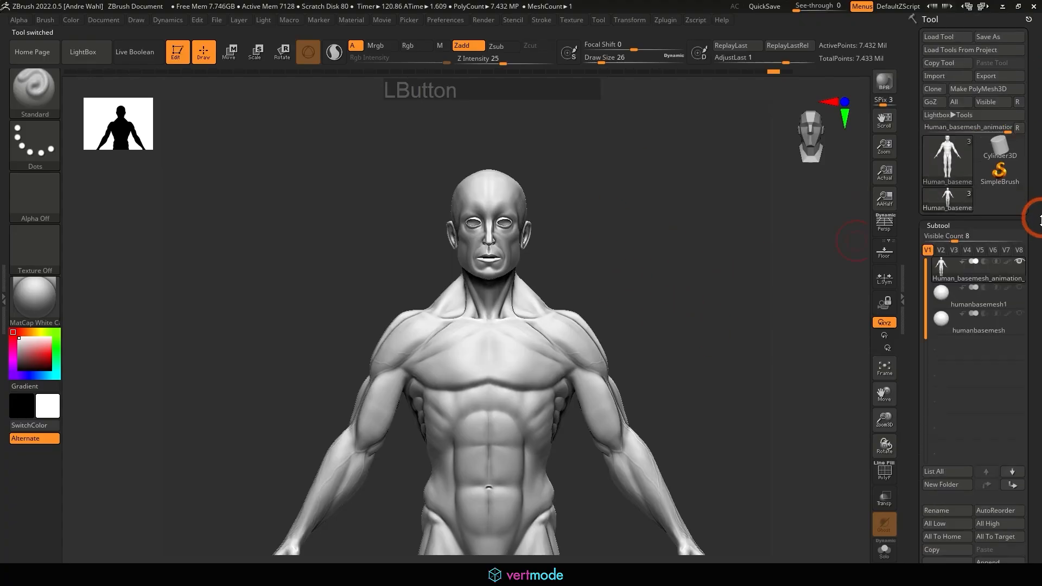
click(993, 37)
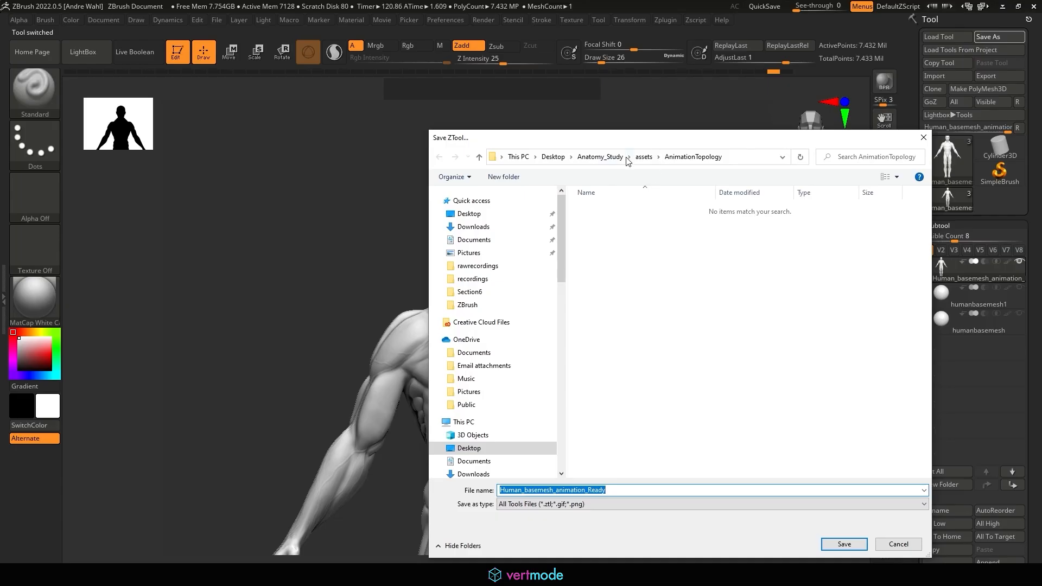
click(600, 157)
click(595, 365)
double_click(596, 365)
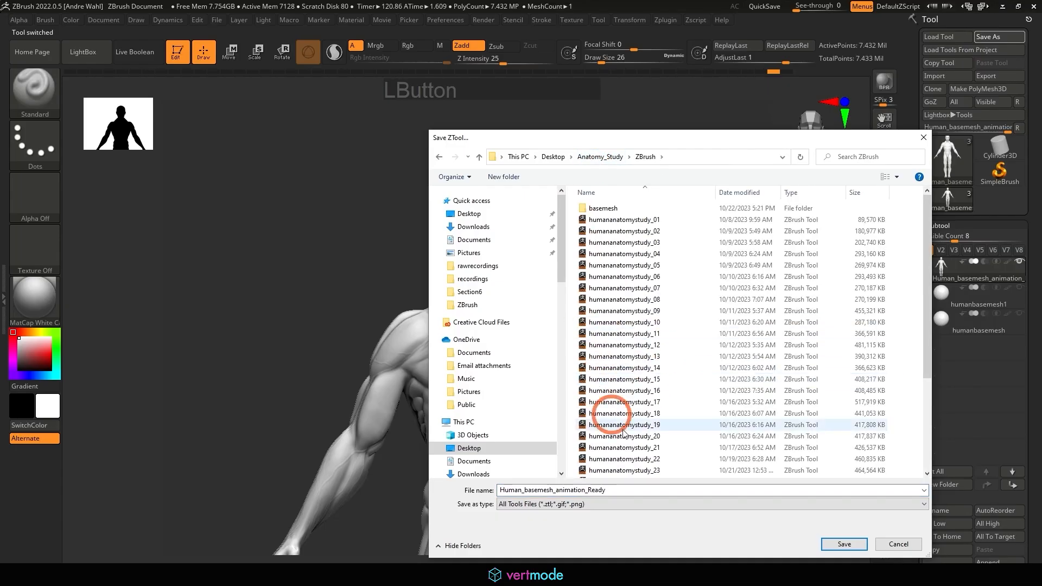
click(556, 487)
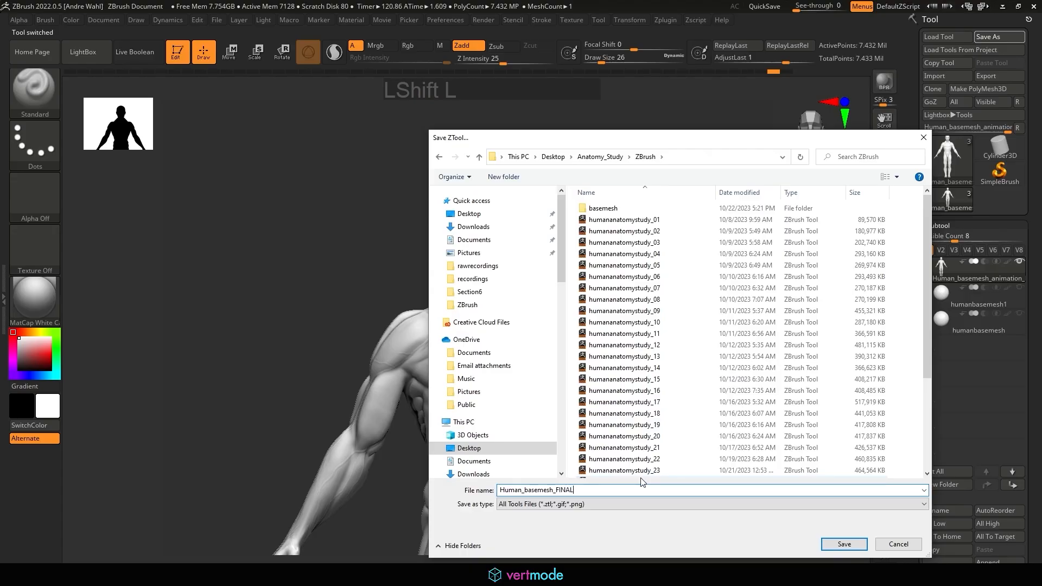
click(845, 541)
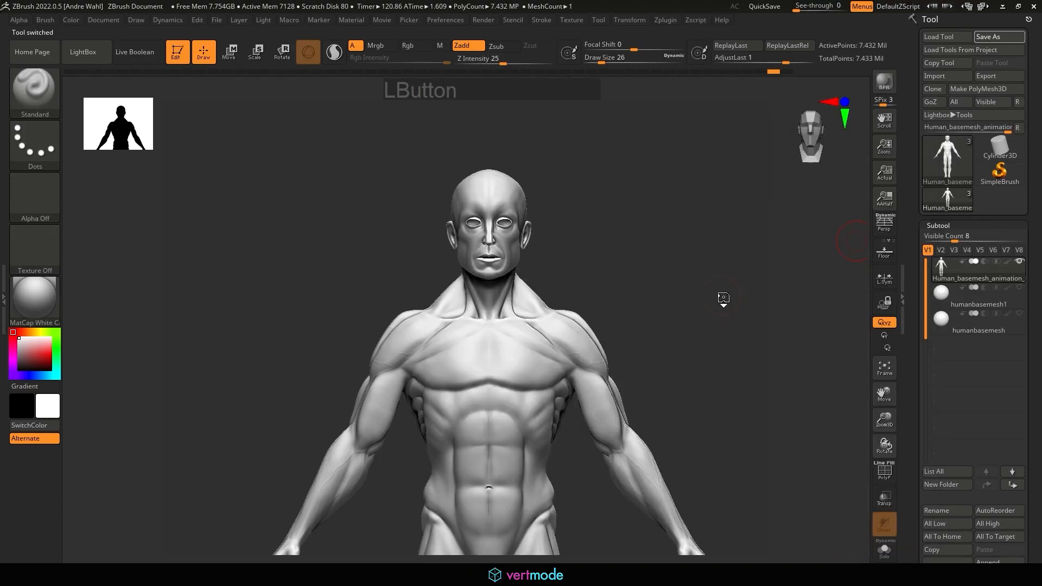
click(723, 296)
- Lower the basemesh to its lowest subdivision level
alt+drag(723, 296, 579, 223)
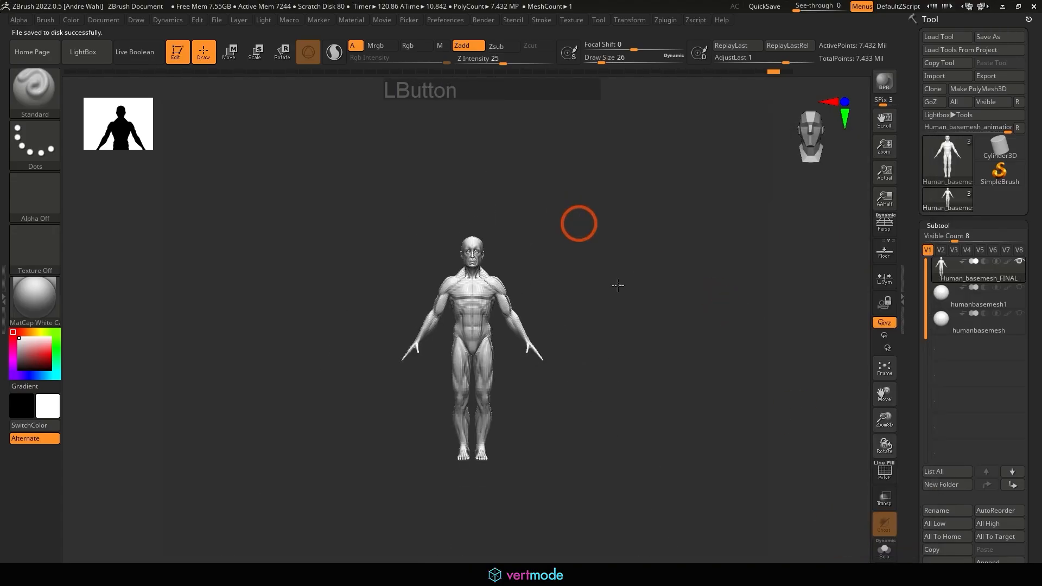
mouse_move(648, 337)
alt+mouse_down()
mouse_move(627, 309)
mouse_move(667, 341)
alt+mouse_up()
alt+drag(629, 292, 589, 214)
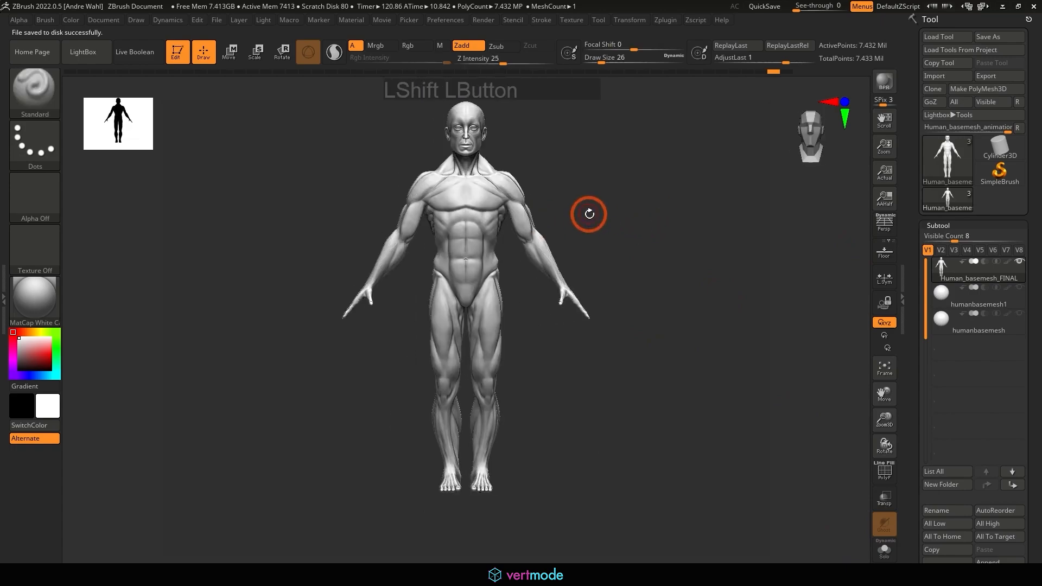
click(942, 226)
click(937, 123)
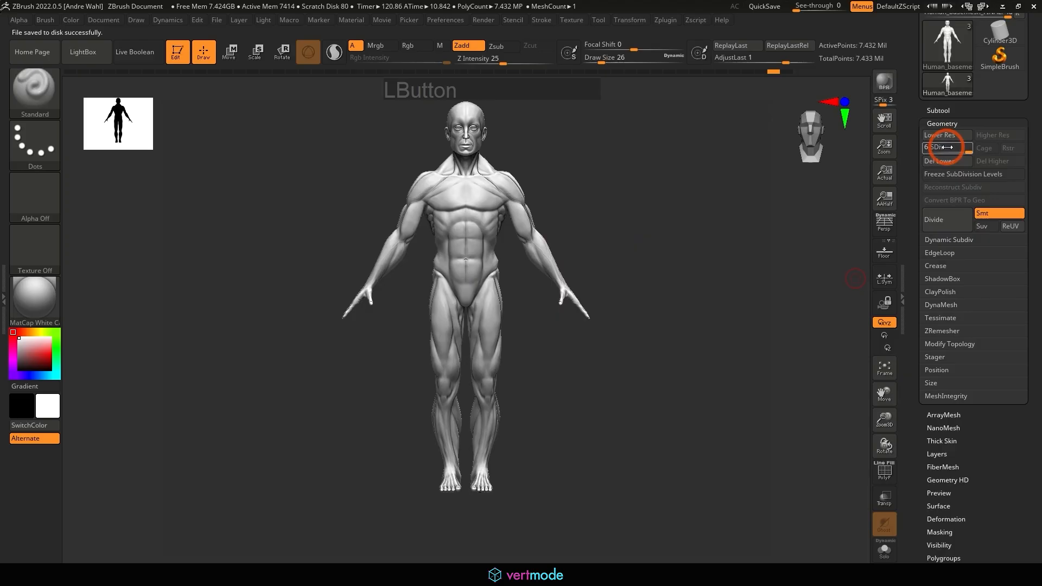
click(929, 151)
- Morph the basemesh into its flat UV layout to examine the UV islands, and morph it back
drag(1039, 449, 1010, 342)
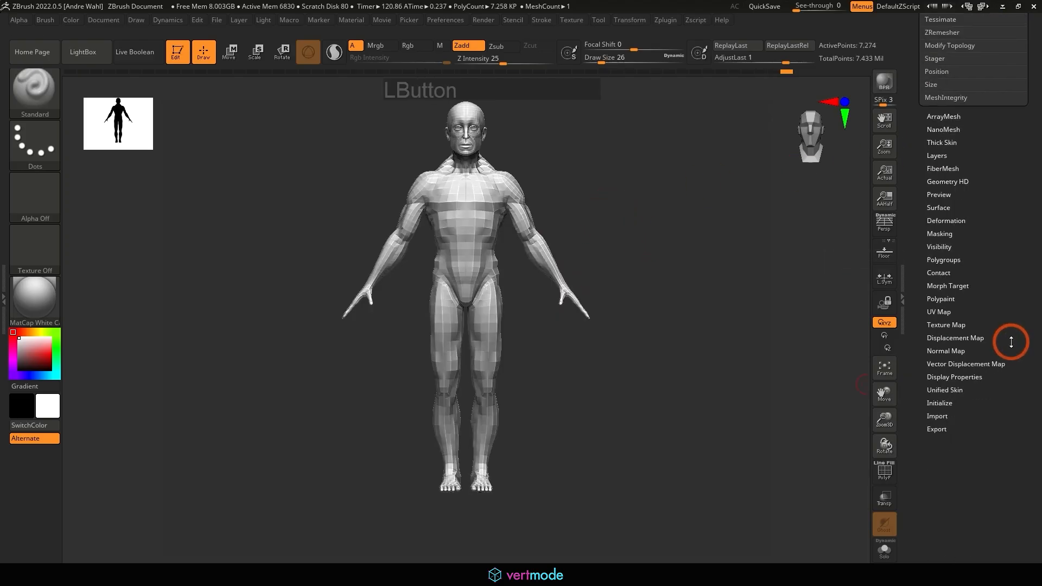
click(949, 310)
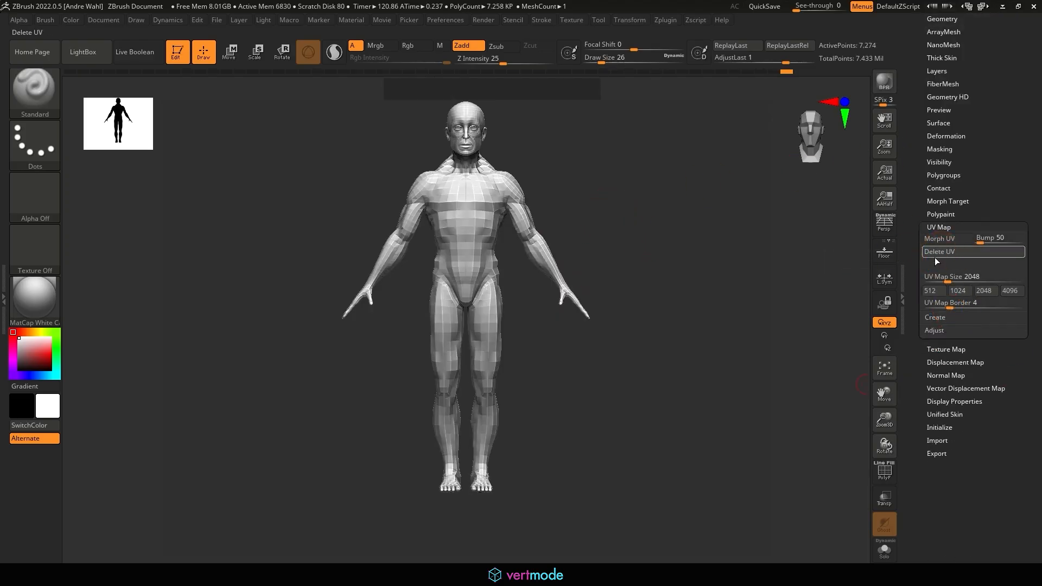
click(947, 238)
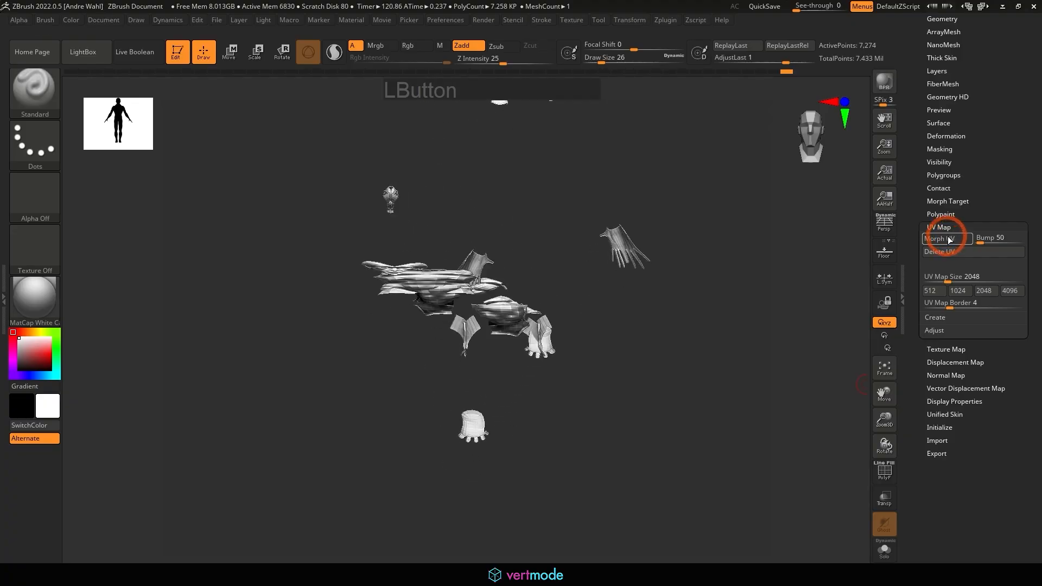
alt+drag(772, 365, 741, 337)
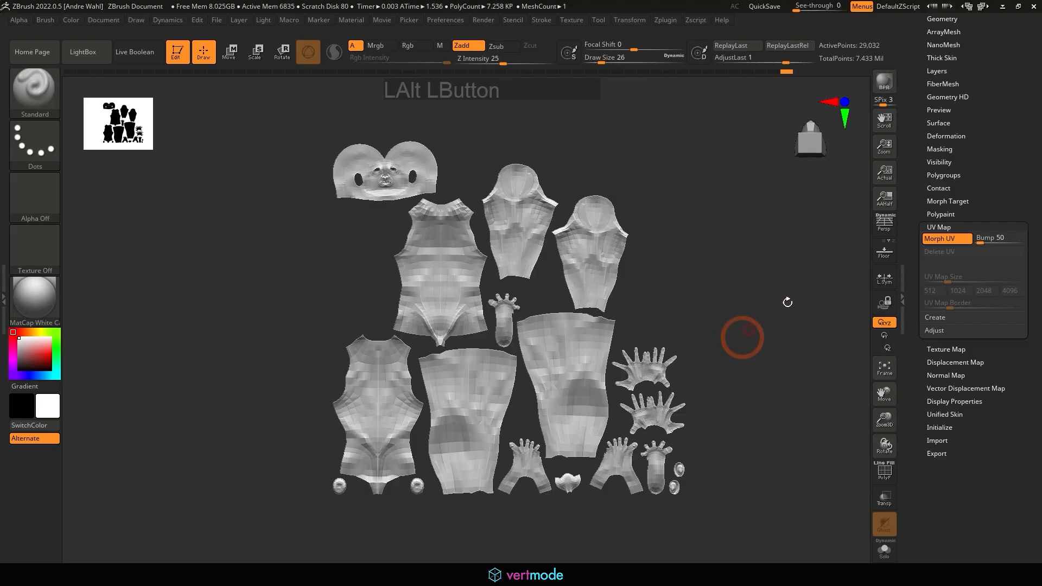
click(947, 239)
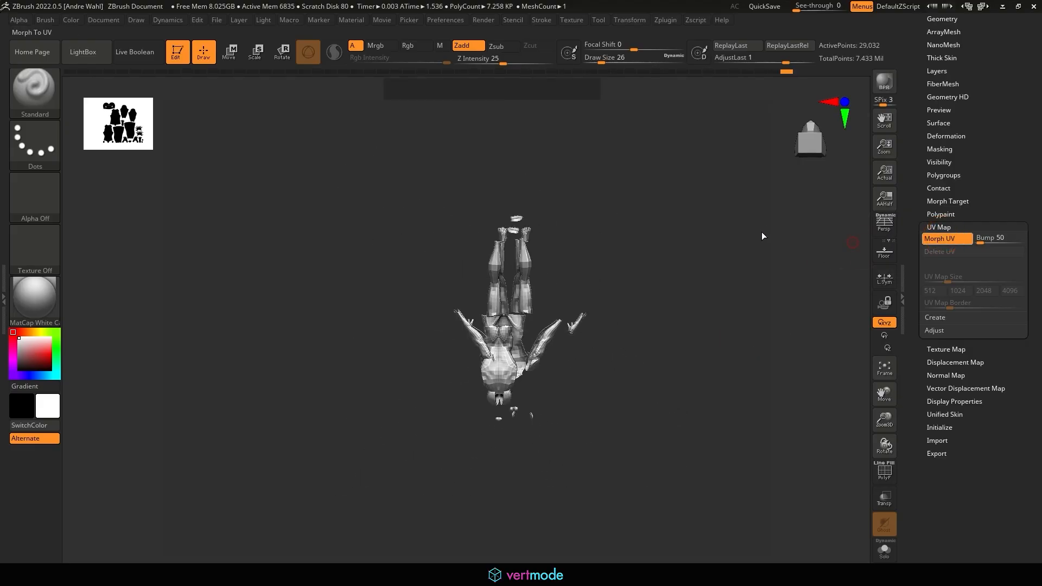
drag(728, 350, 711, 221)
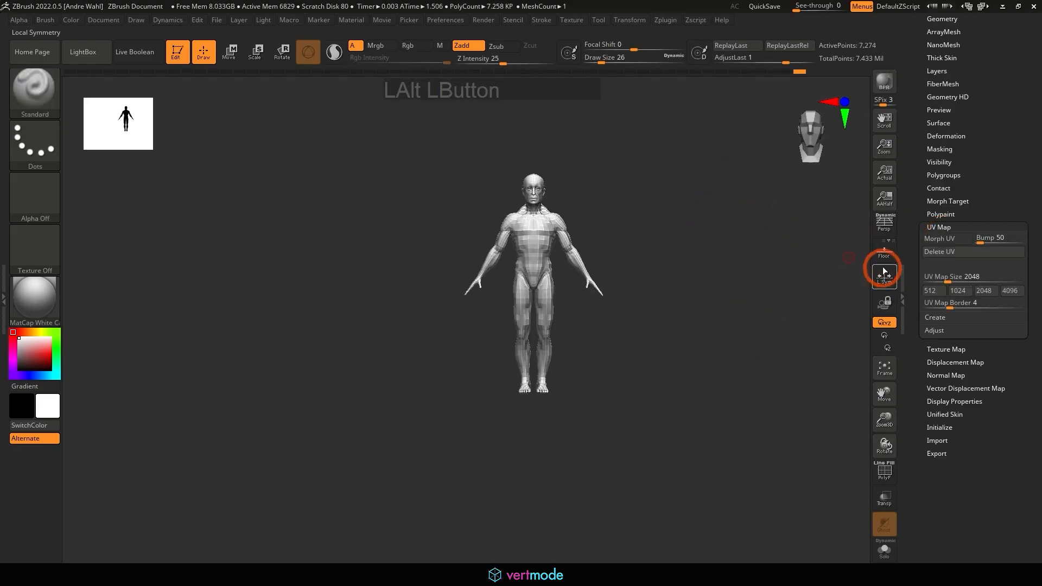
- Display the polyframe on the basemesh to examine its topology, and turn the polyframe off again
click(888, 226)
click(893, 224)
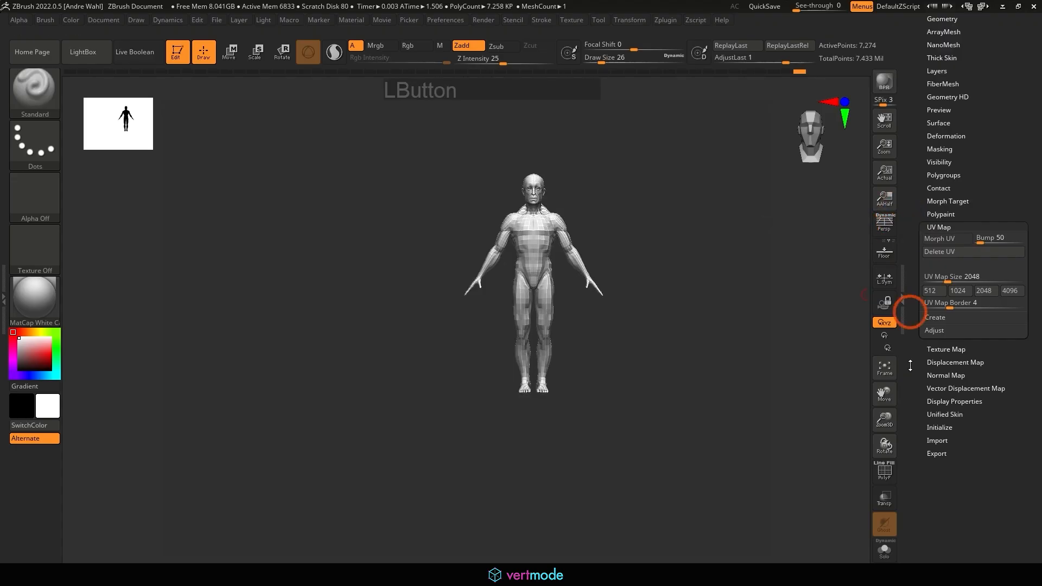
click(886, 470)
alt+drag(679, 325, 703, 263)
alt+drag(699, 264, 673, 316)
drag(1038, 174, 1033, 261)
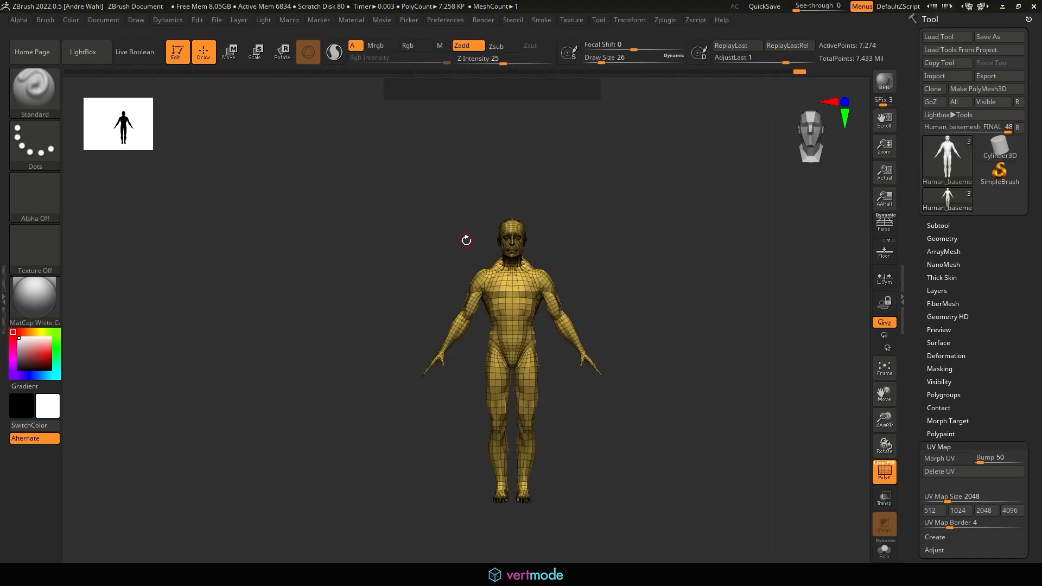
click(878, 470)
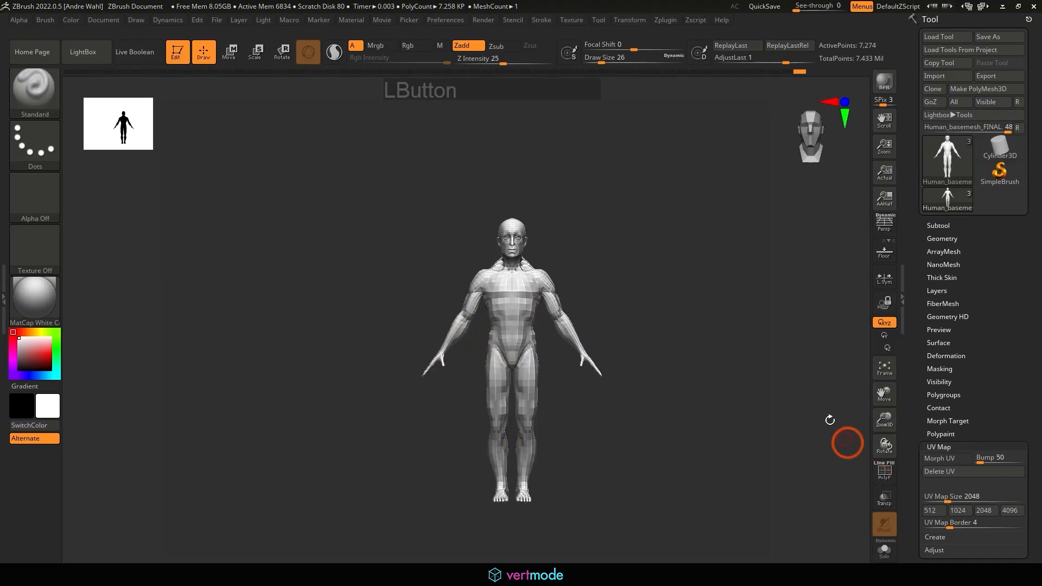